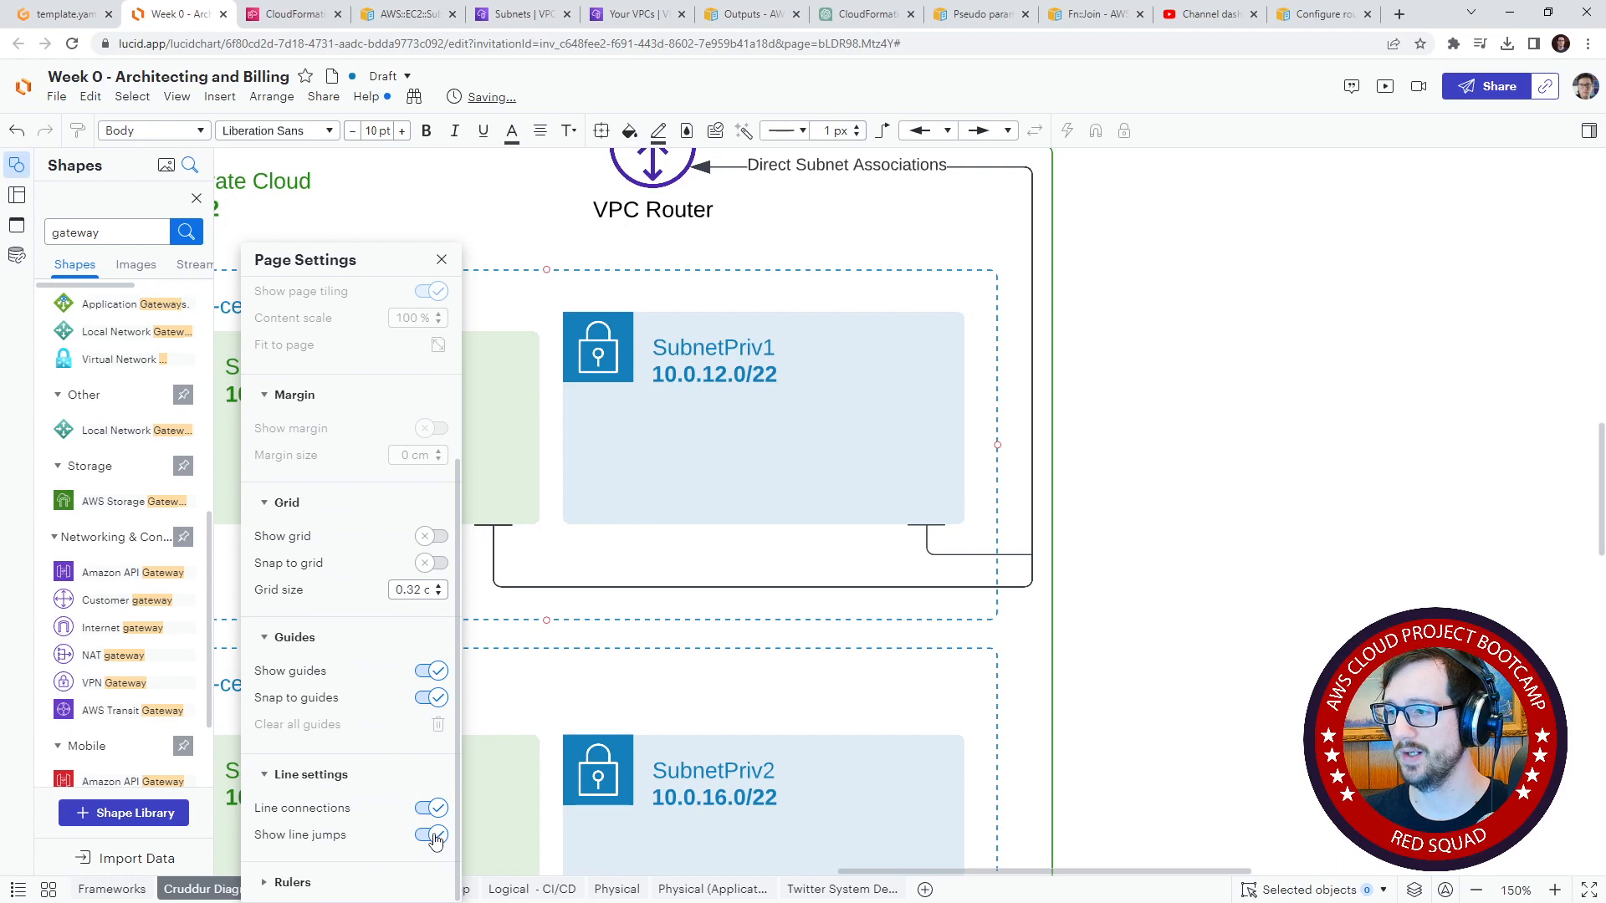
# Step: Enable line jumps in the page settings and close the settings
pyautogui.click(433, 839)
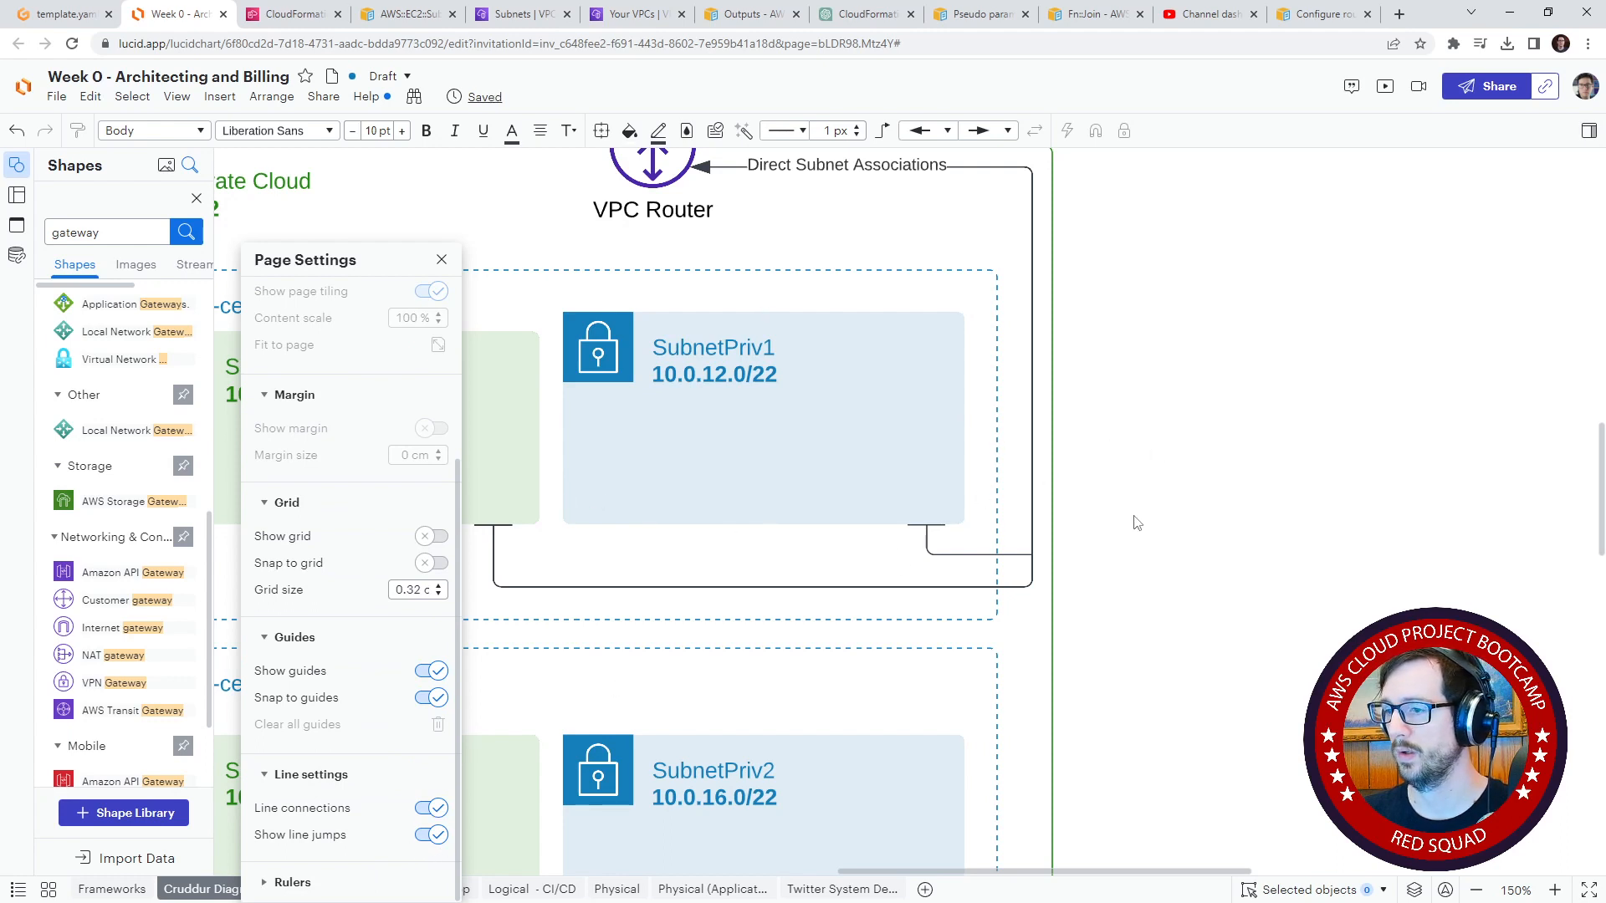
pyautogui.click(442, 260)
pyautogui.moveTo(1148, 436)
pyautogui.mouseDown()
pyautogui.moveTo(1213, 417)
pyautogui.moveTo(1144, 414)
pyautogui.mouseUp()
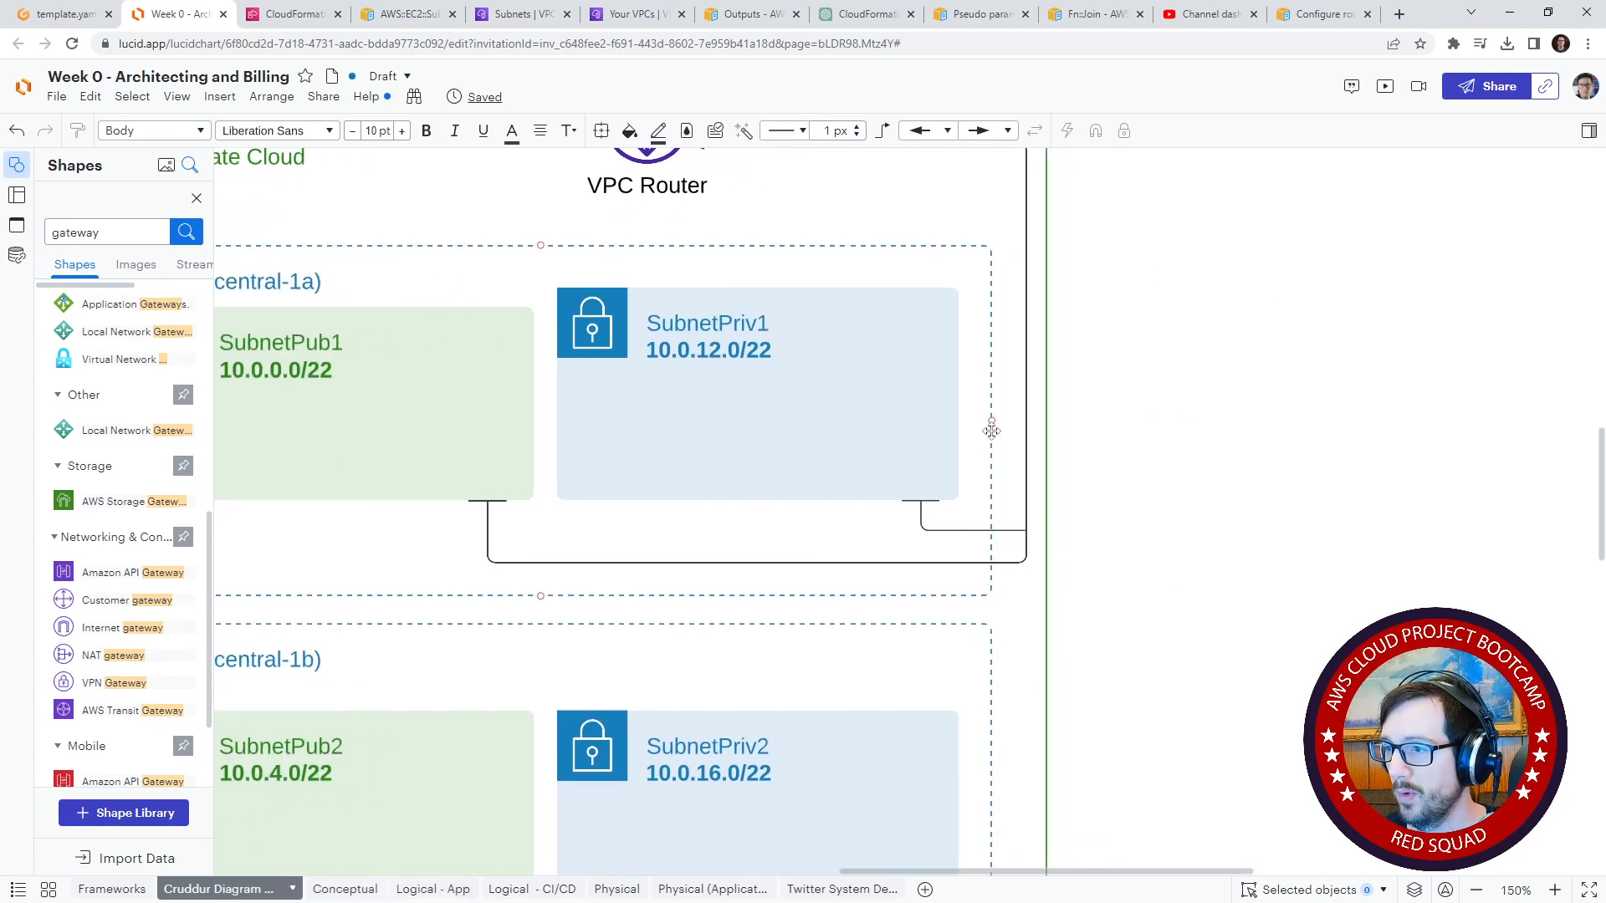
# Step: Move SubnetPub2 and SubnetPriv2 up together, closer to the AZ2 (ca-central-1b) label
pyautogui.moveTo(1227, 488); pyautogui.dragTo(1319, 557)
pyautogui.click(510, 674)
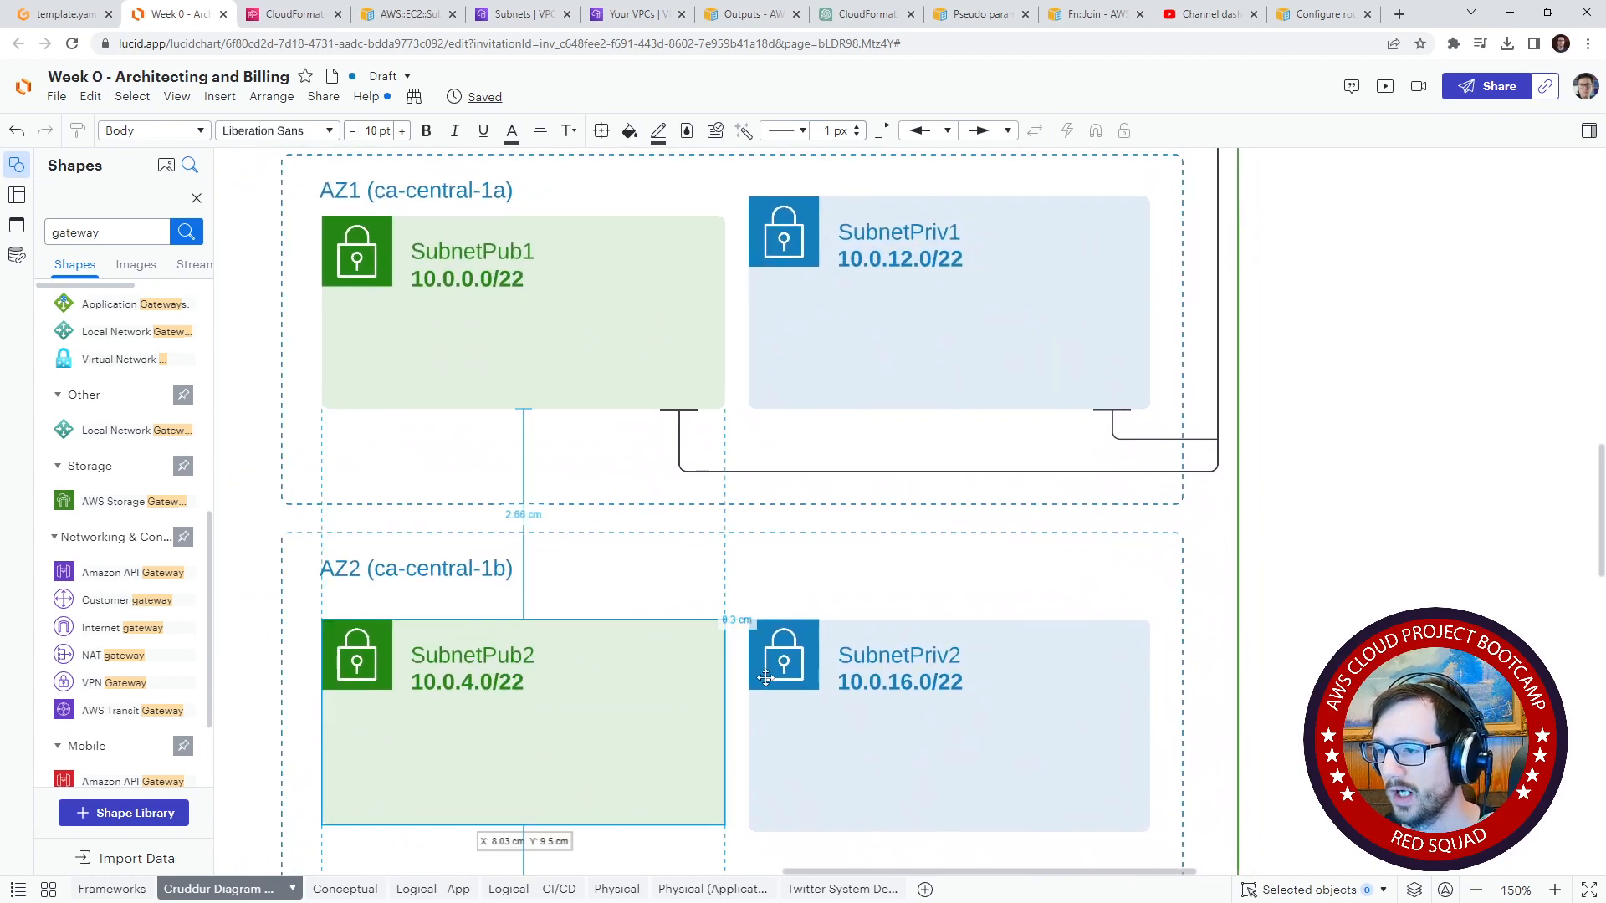
pyautogui.keyDown('shift'); pyautogui.click(780, 648); pyautogui.keyUp('shift')
pyautogui.press('Up')
pyautogui.press('Up')
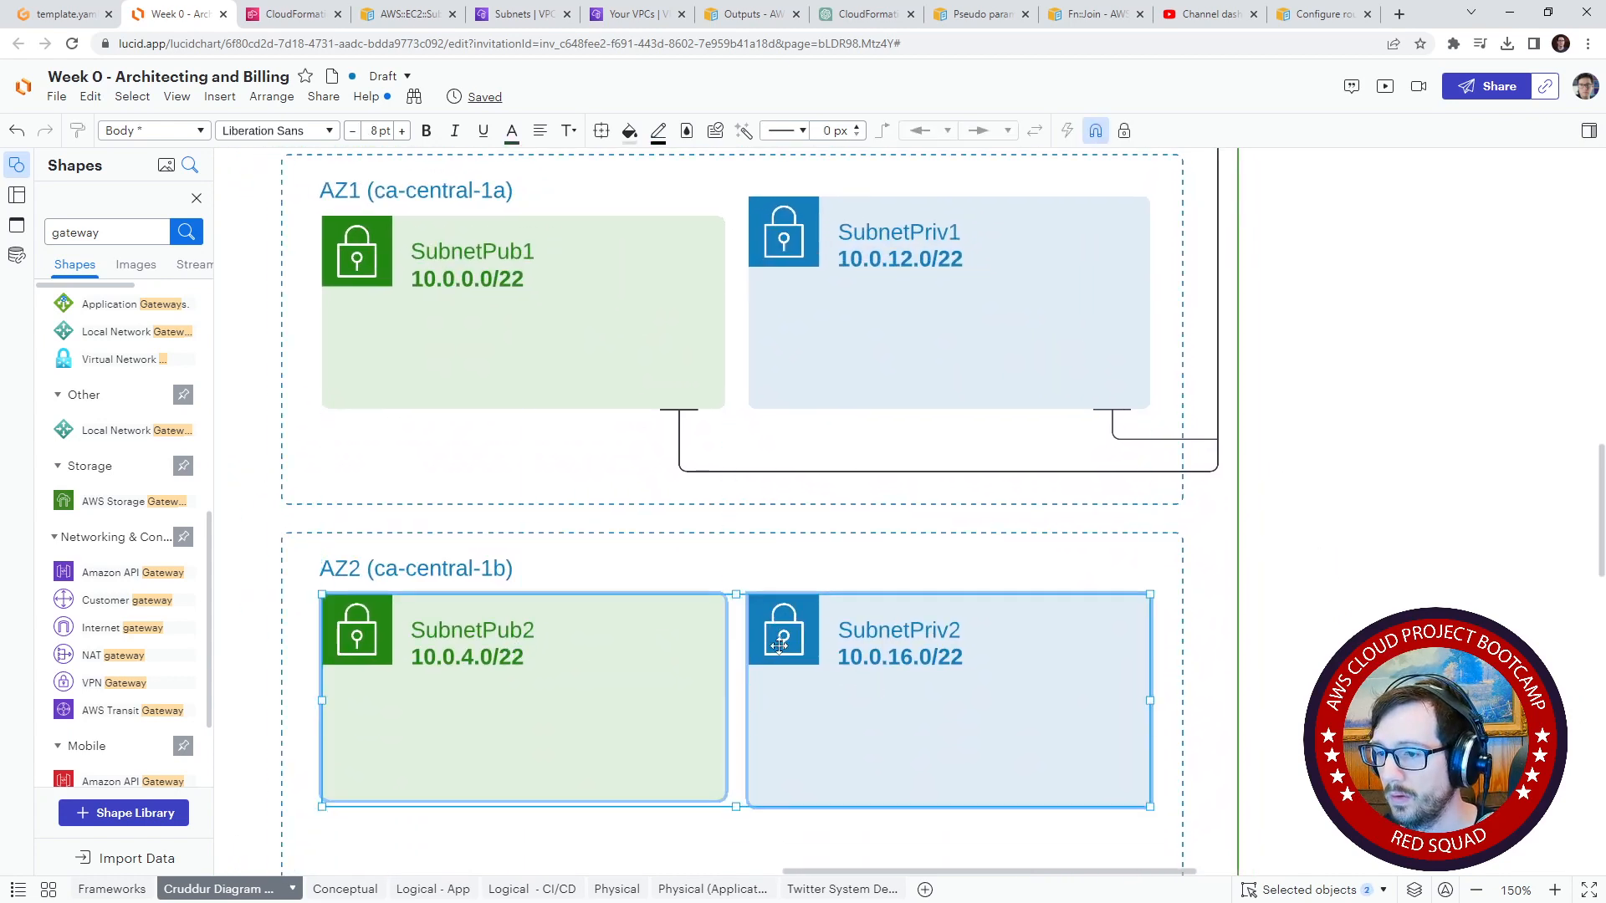
pyautogui.press('Down')
pyautogui.click(1298, 666)
# Step: Move SubnetPub3 and SubnetPriv3 up together, closer to the AZ2 (ca-central-1d) label
pyautogui.moveTo(1245, 730); pyautogui.dragTo(1170, 347)
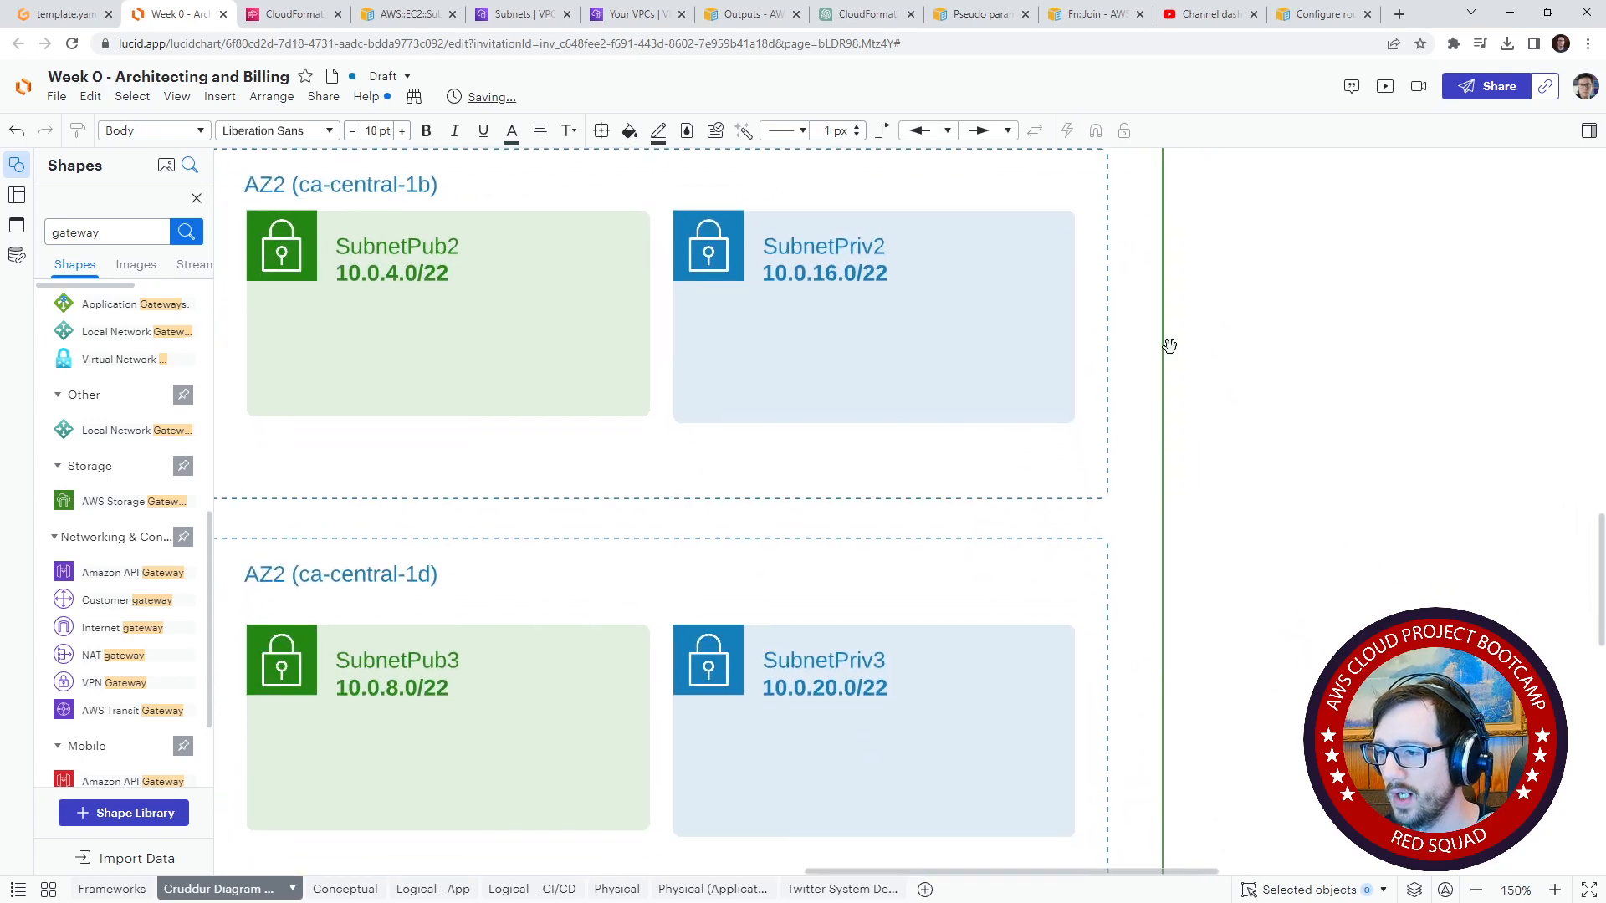
pyautogui.click(283, 656)
pyautogui.keyDown('shift'); pyautogui.click(735, 646); pyautogui.keyUp('shift')
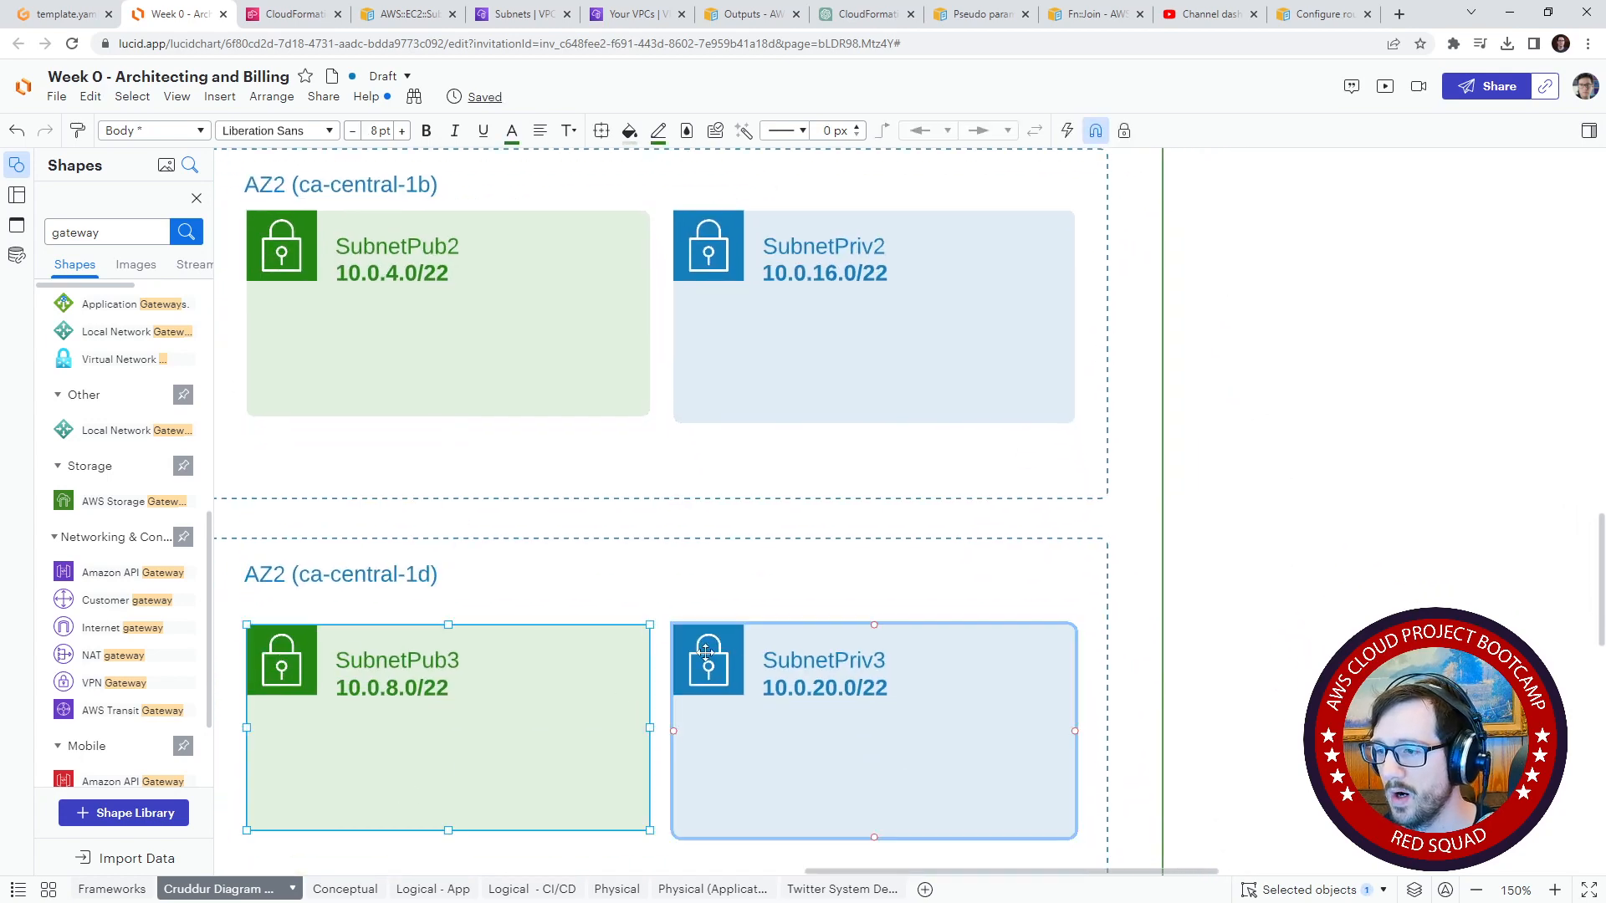
pyautogui.press('Up')
pyautogui.press('Up')
pyautogui.click(1219, 524)
# Step: Draw a connector from SubnetPriv2's bottom edge up to the lower corner of the Direct Subnet Associations line
pyautogui.moveTo(1179, 436); pyautogui.dragTo(1056, 703)
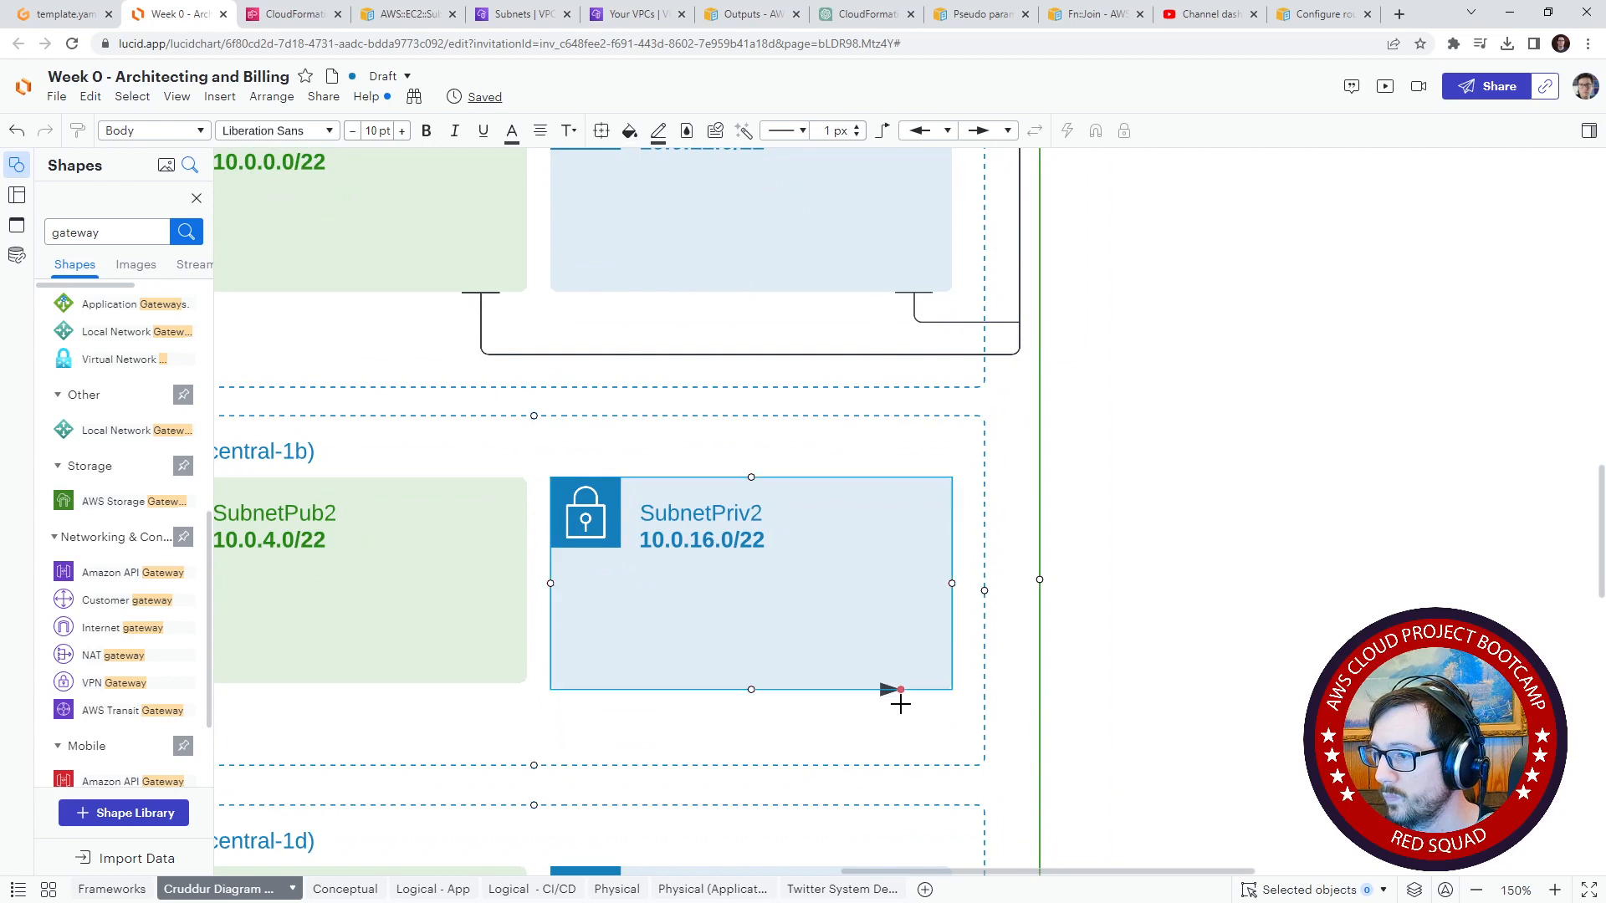
pyautogui.moveTo(899, 701); pyautogui.dragTo(1023, 355)
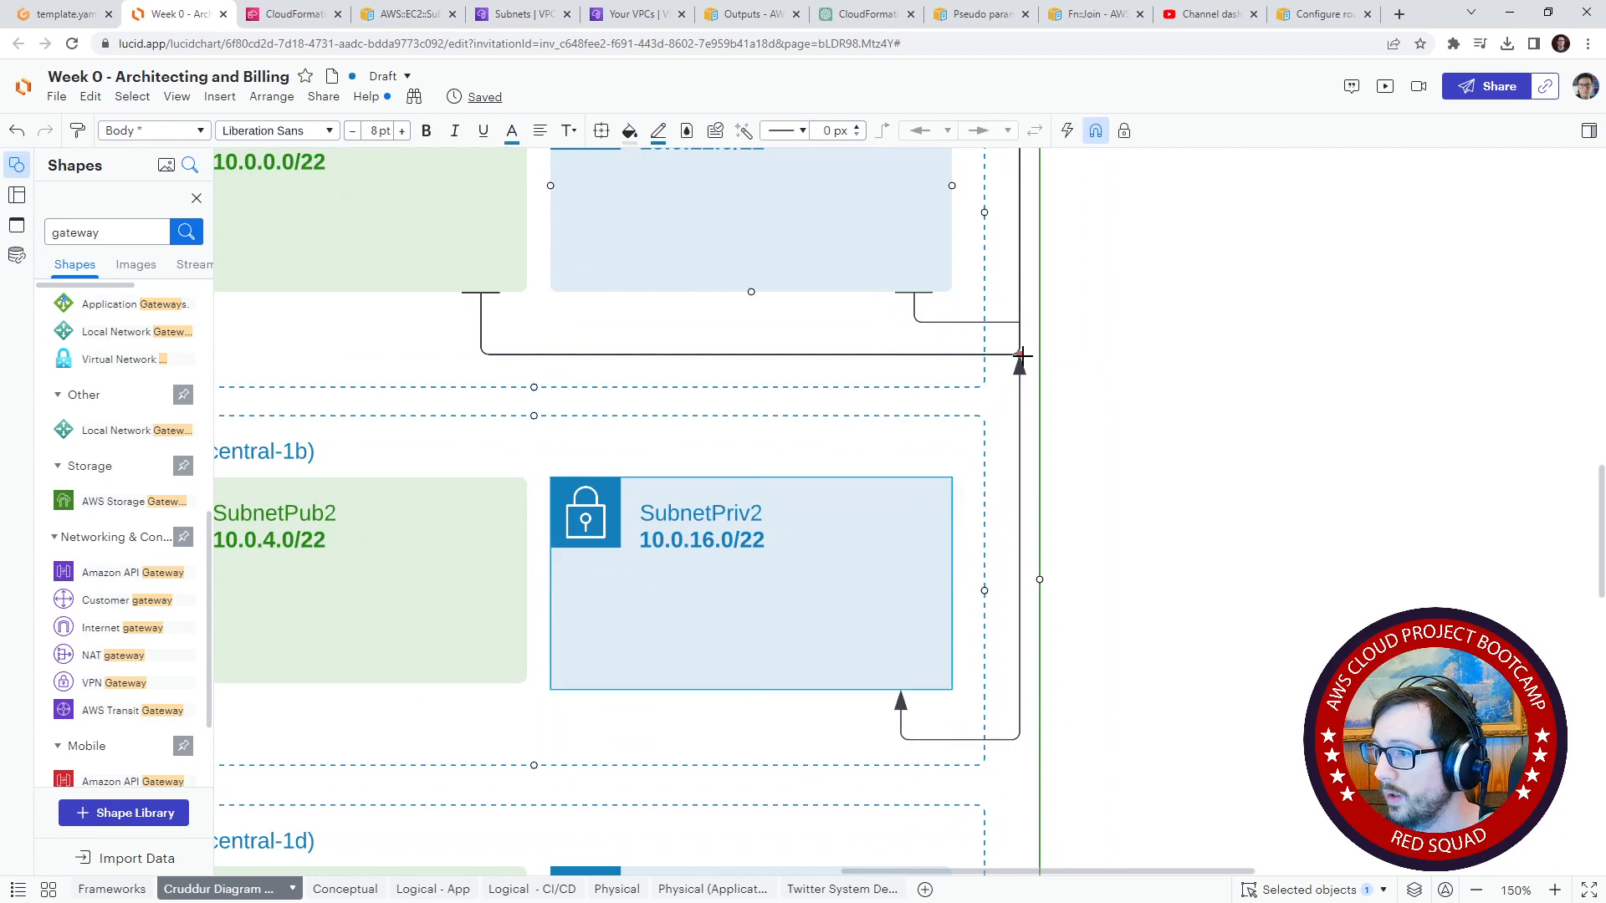
pyautogui.moveTo(1059, 428); pyautogui.dragTo(1022, 545)
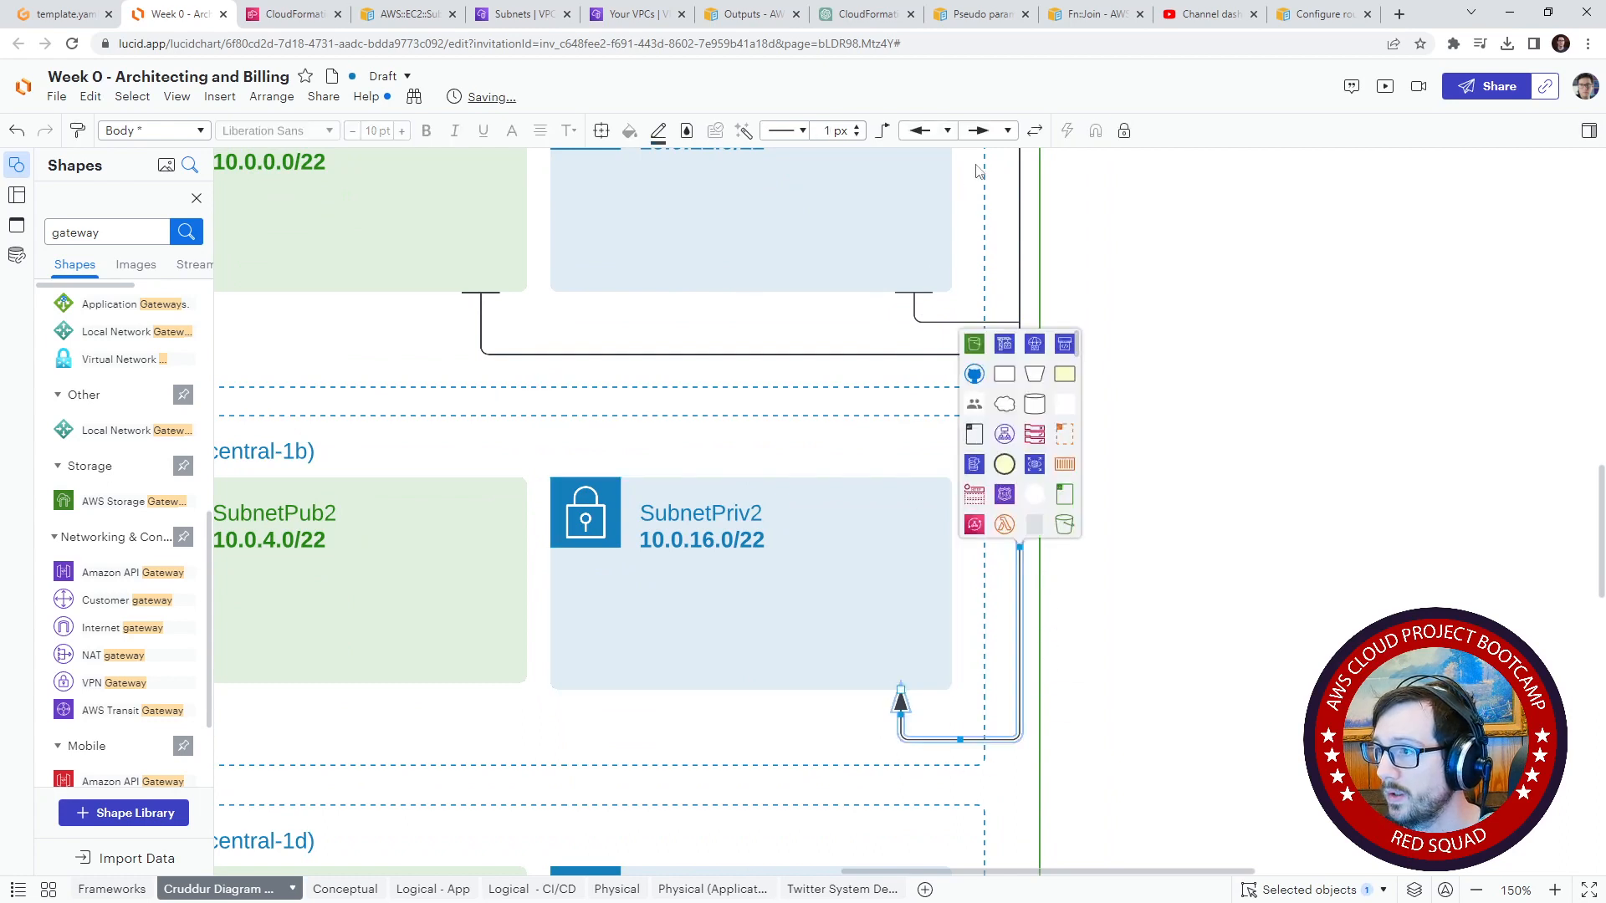
# Step: Give the SubnetPriv2 connector a perpendicular bar at its subnet end and set its other end to None
pyautogui.click(987, 130)
pyautogui.click(987, 158)
pyautogui.click(929, 130)
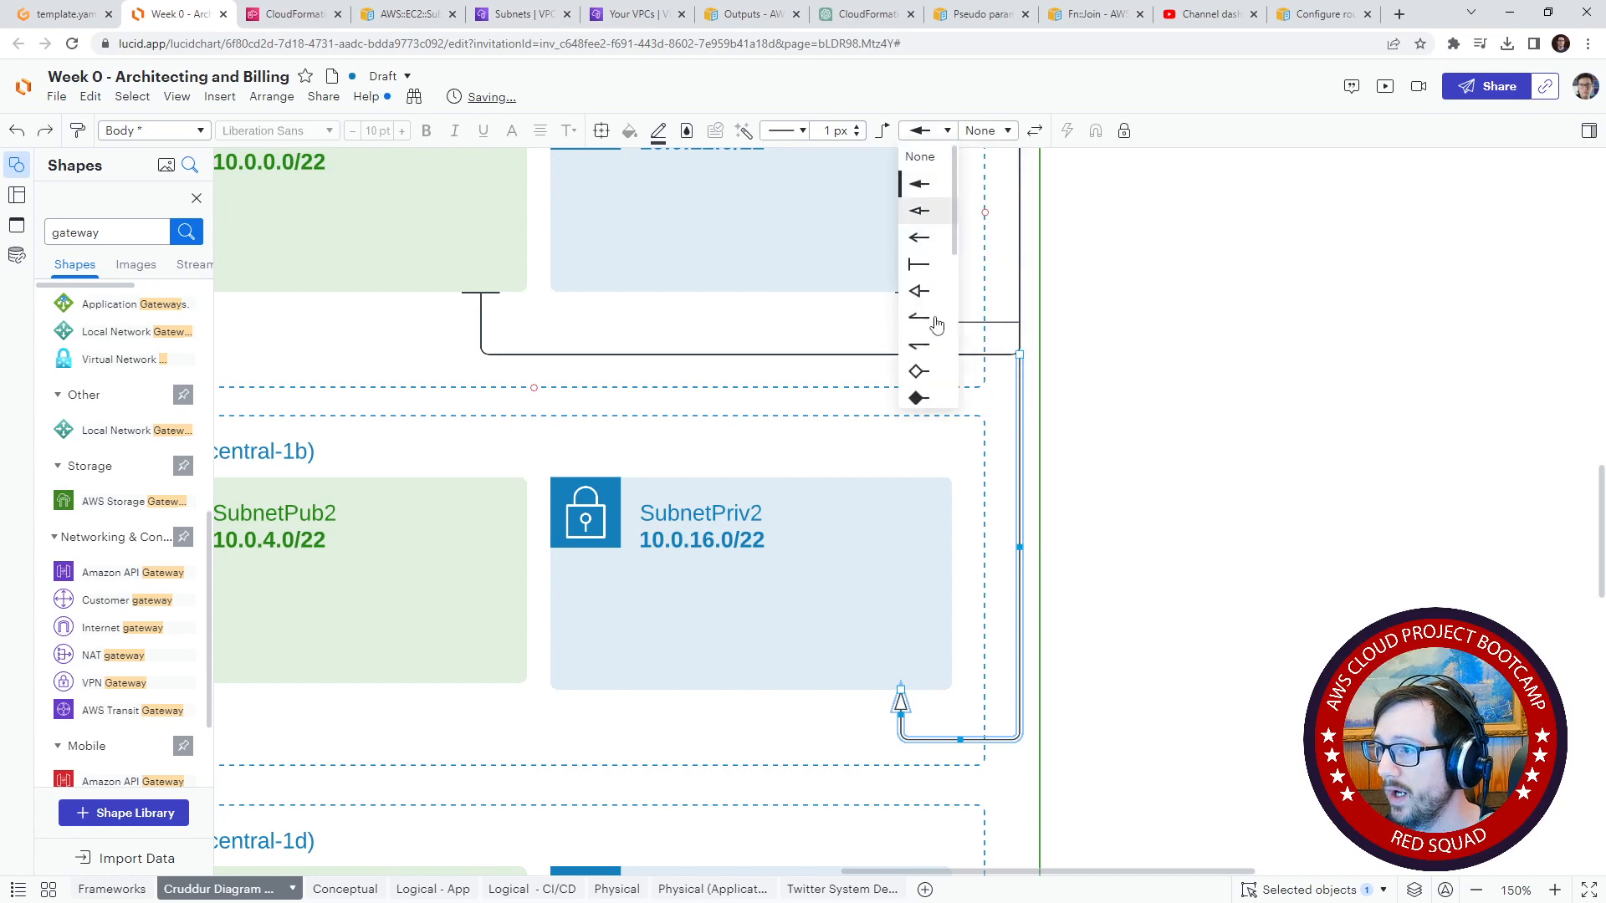
pyautogui.scroll(-5, 936, 326)
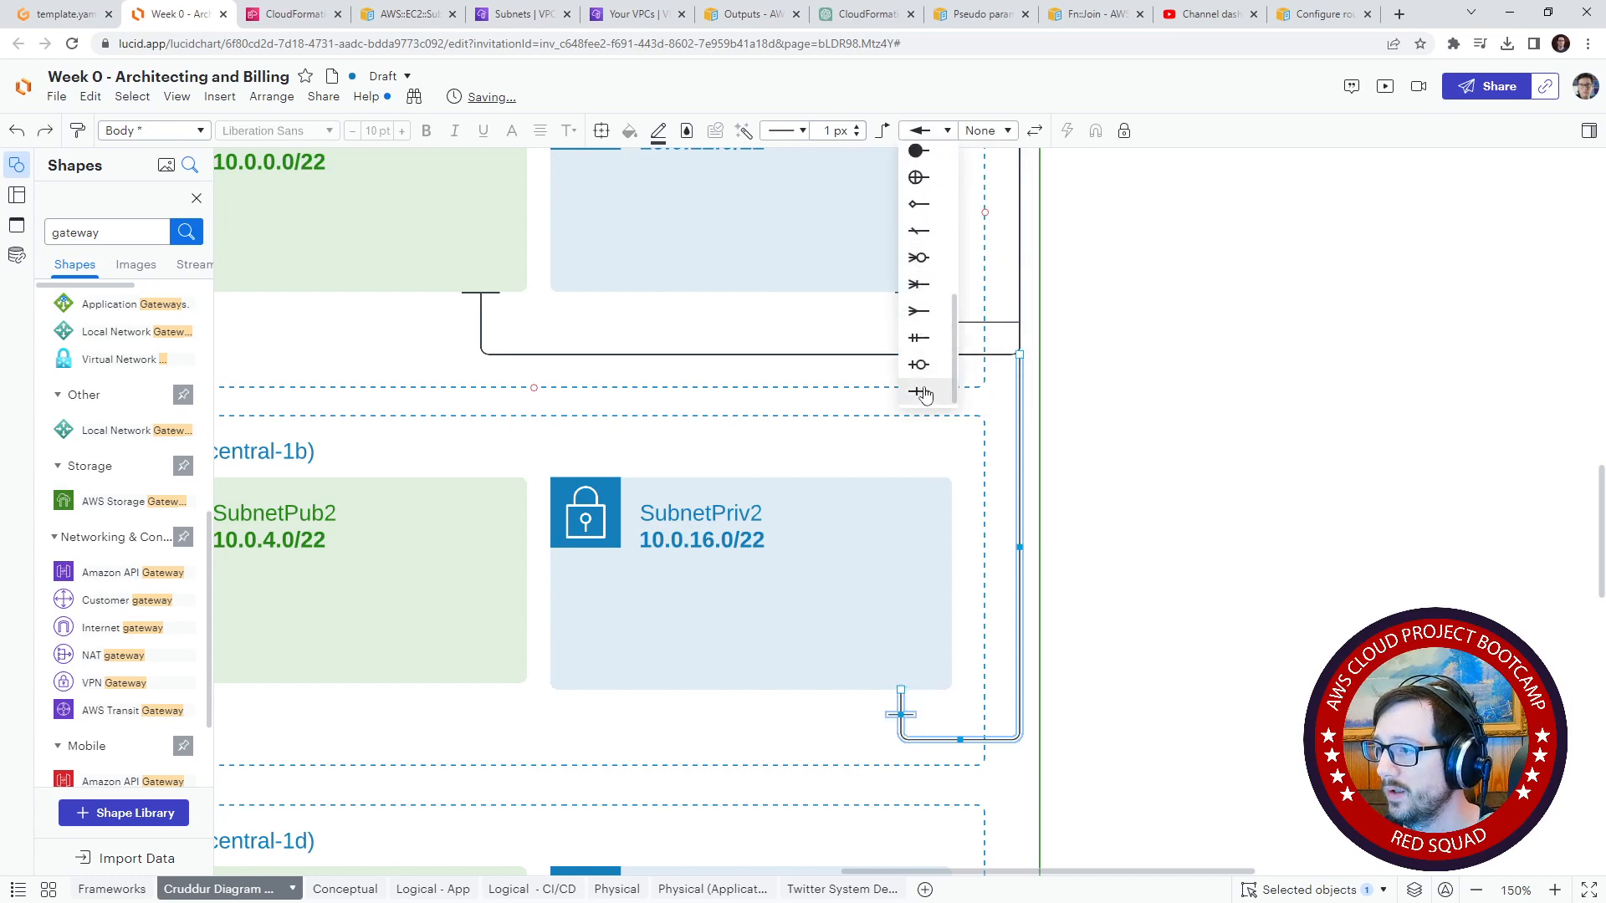
pyautogui.click(923, 393)
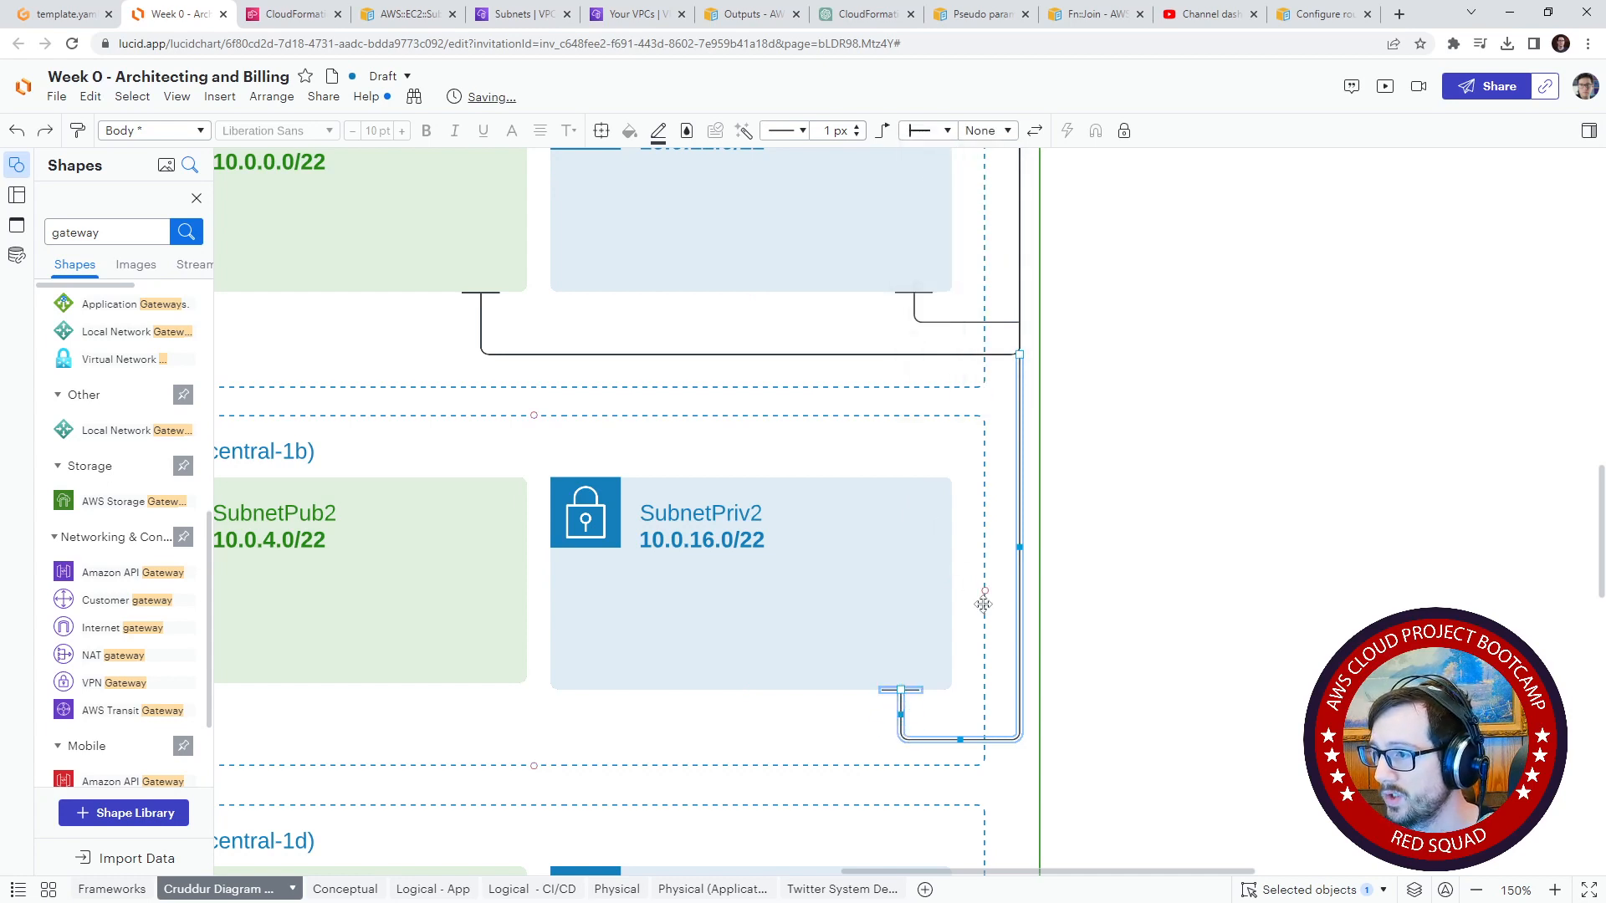
pyautogui.click(1113, 594)
# Step: Connect SubnetPub2's bottom edge to the SubnetPriv2 connector, with a perpendicular bar at the subnet end and None at the other
pyautogui.moveTo(681, 699); pyautogui.dragTo(804, 695)
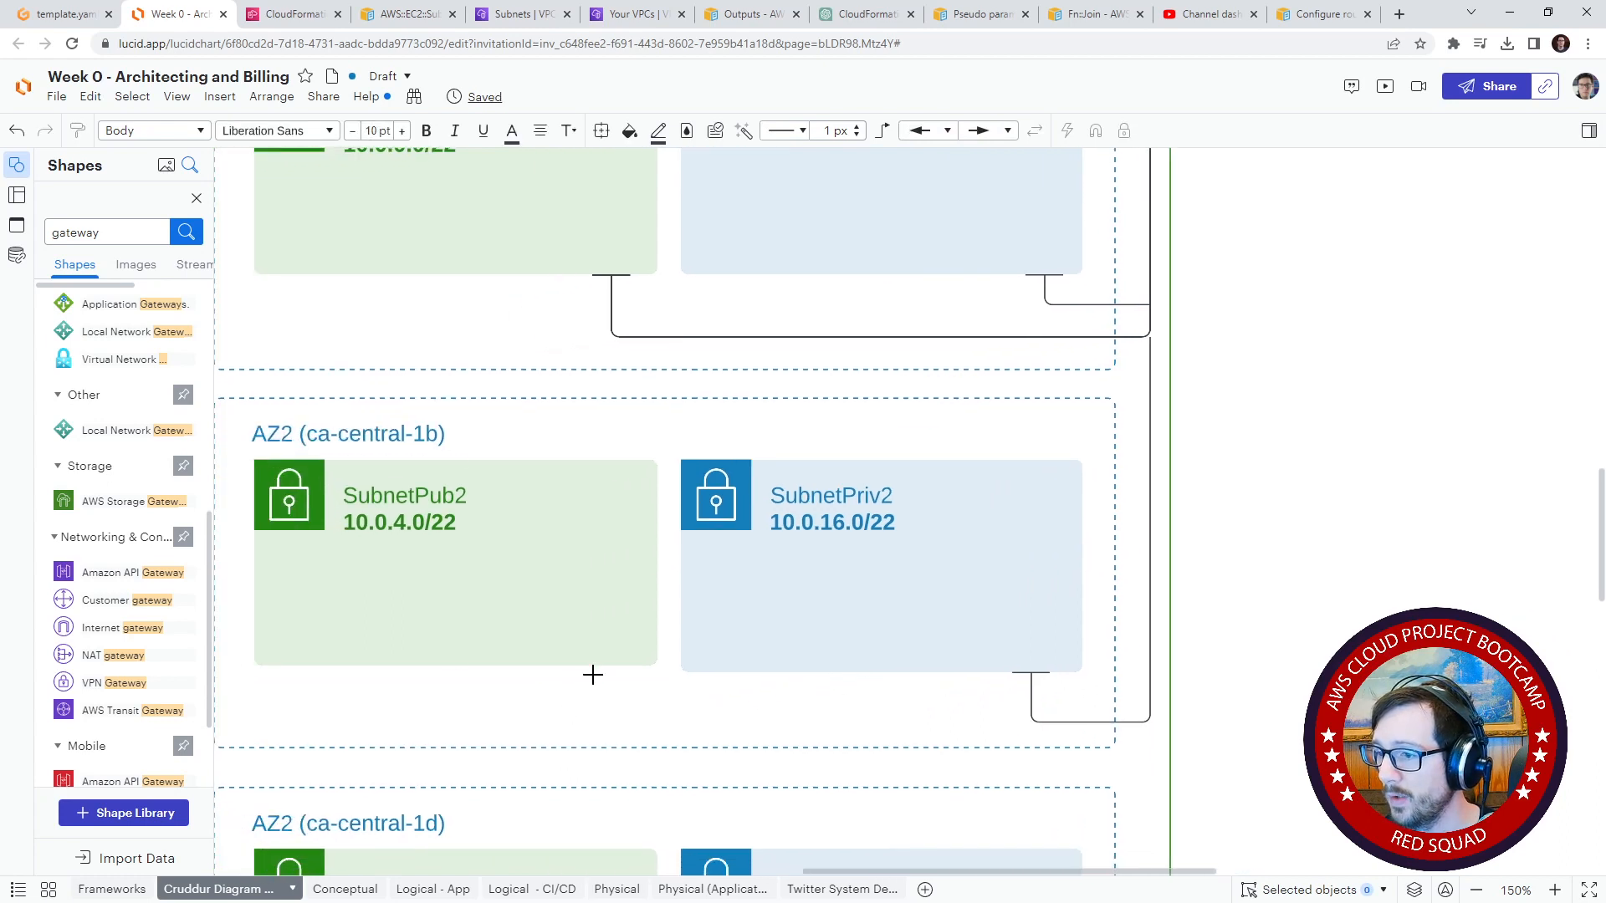
pyautogui.moveTo(604, 669); pyautogui.dragTo(1028, 727)
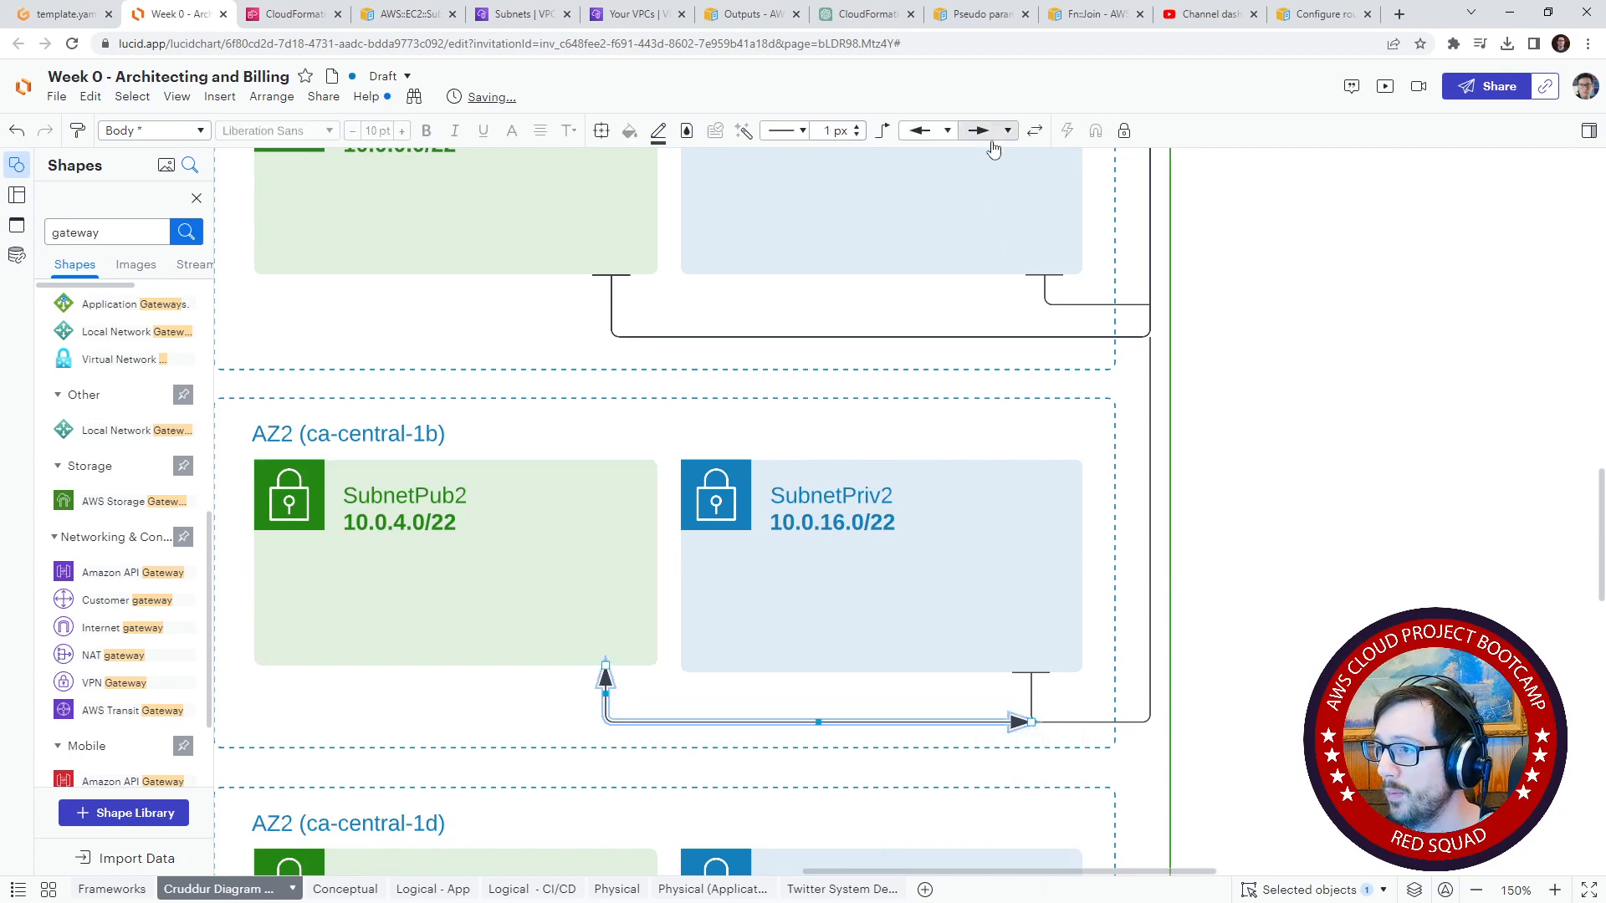
pyautogui.click(987, 131)
pyautogui.click(981, 172)
pyautogui.click(934, 140)
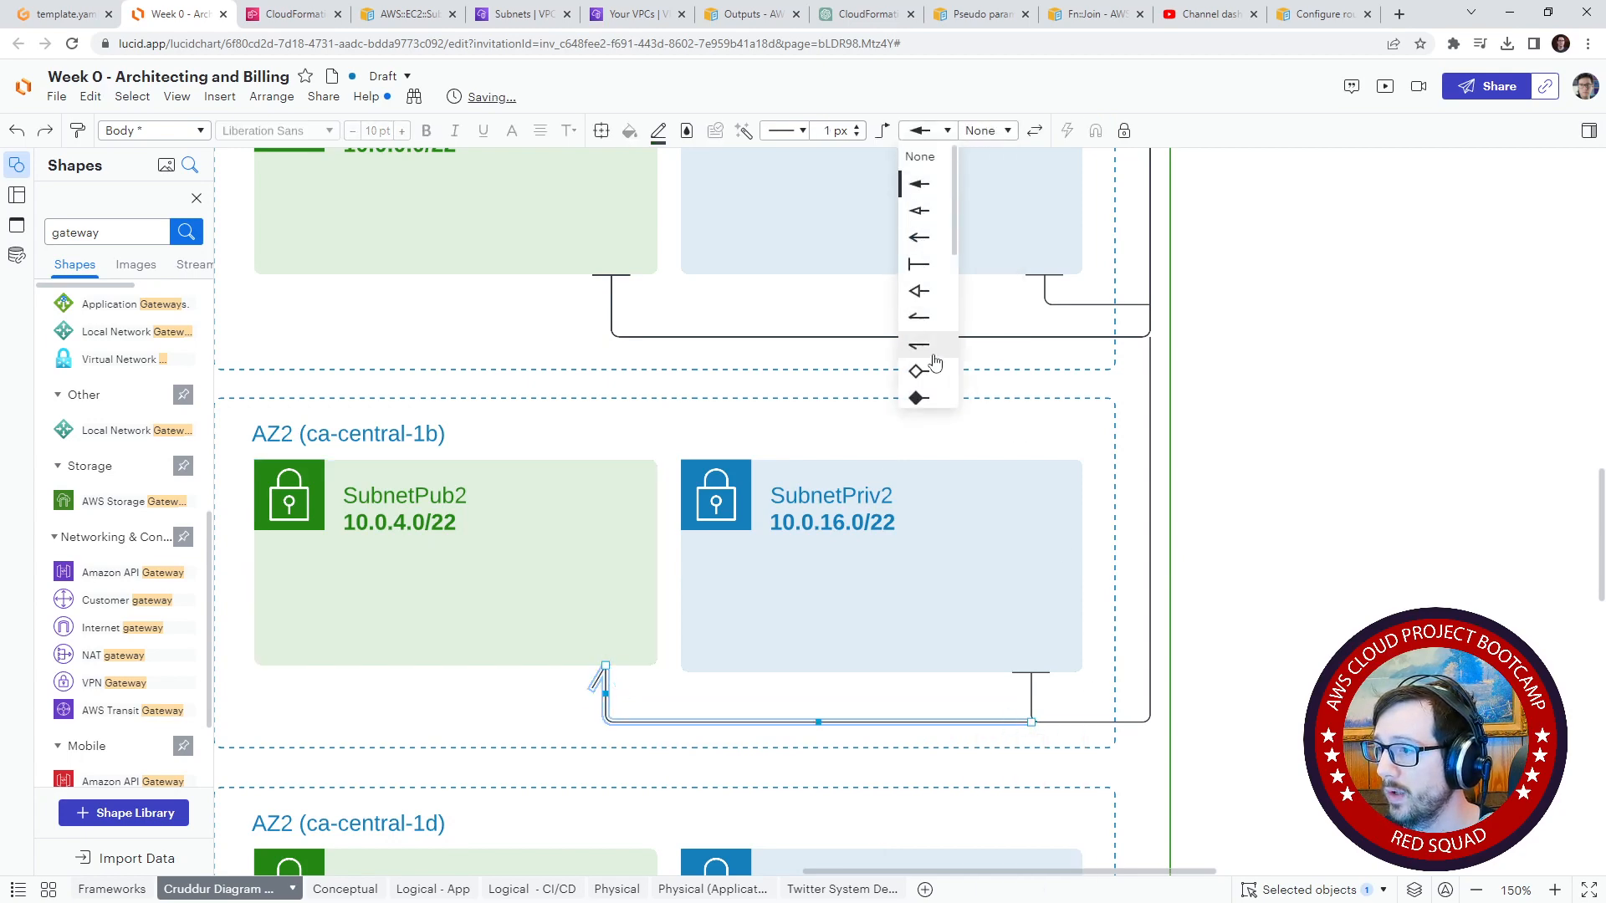
pyautogui.scroll(-3, 929, 368)
pyautogui.scroll(5, 924, 267)
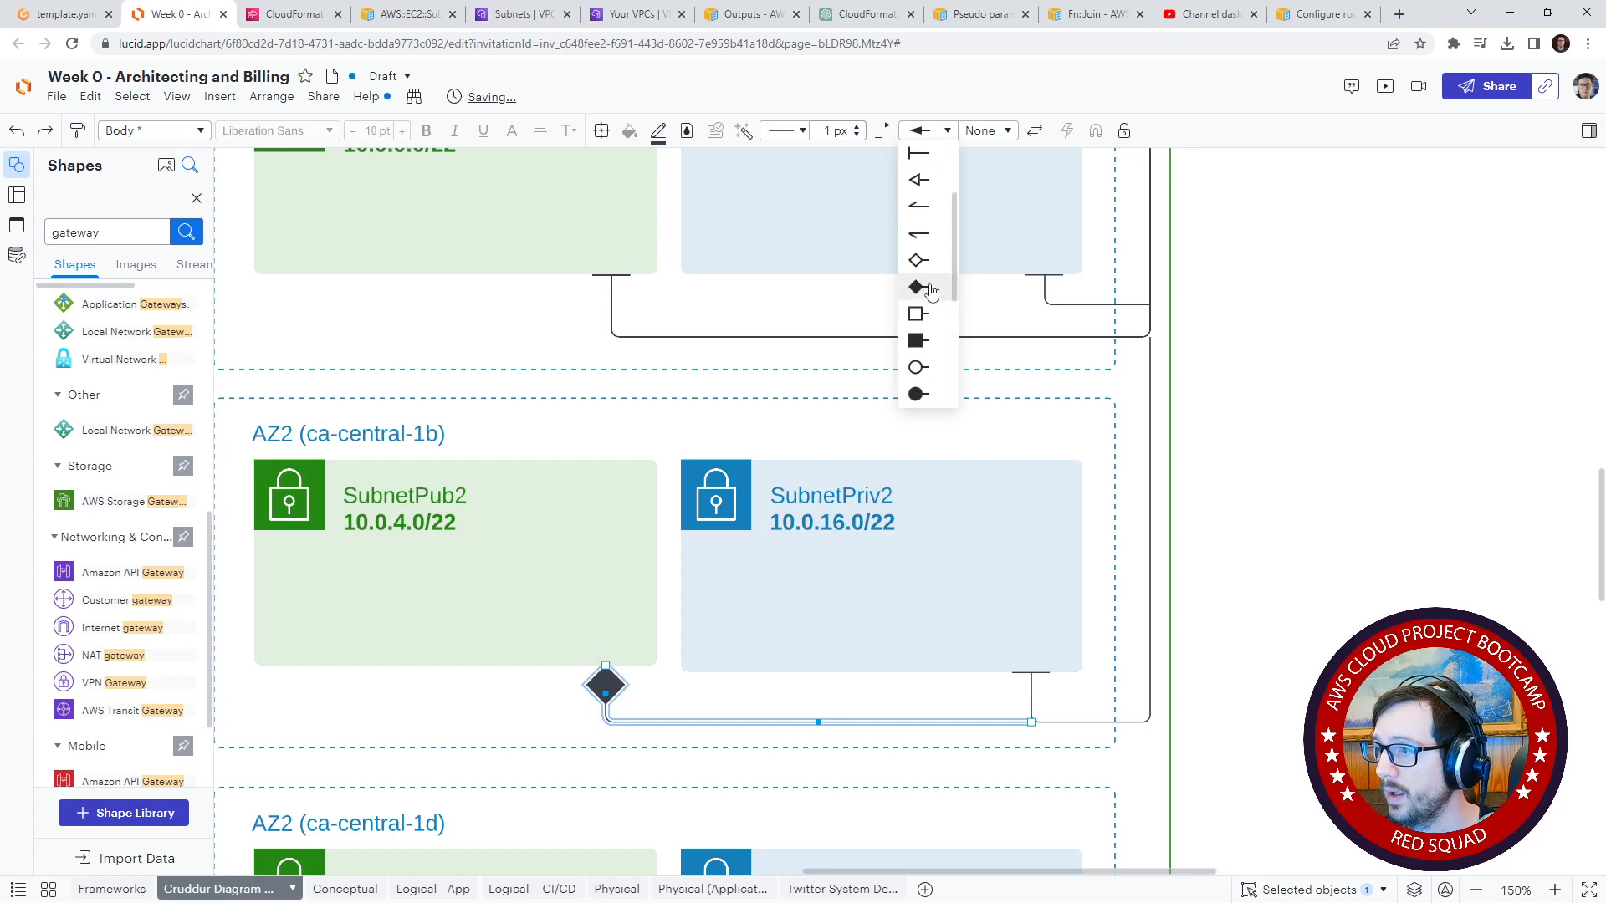
pyautogui.click(938, 251)
pyautogui.click(1226, 635)
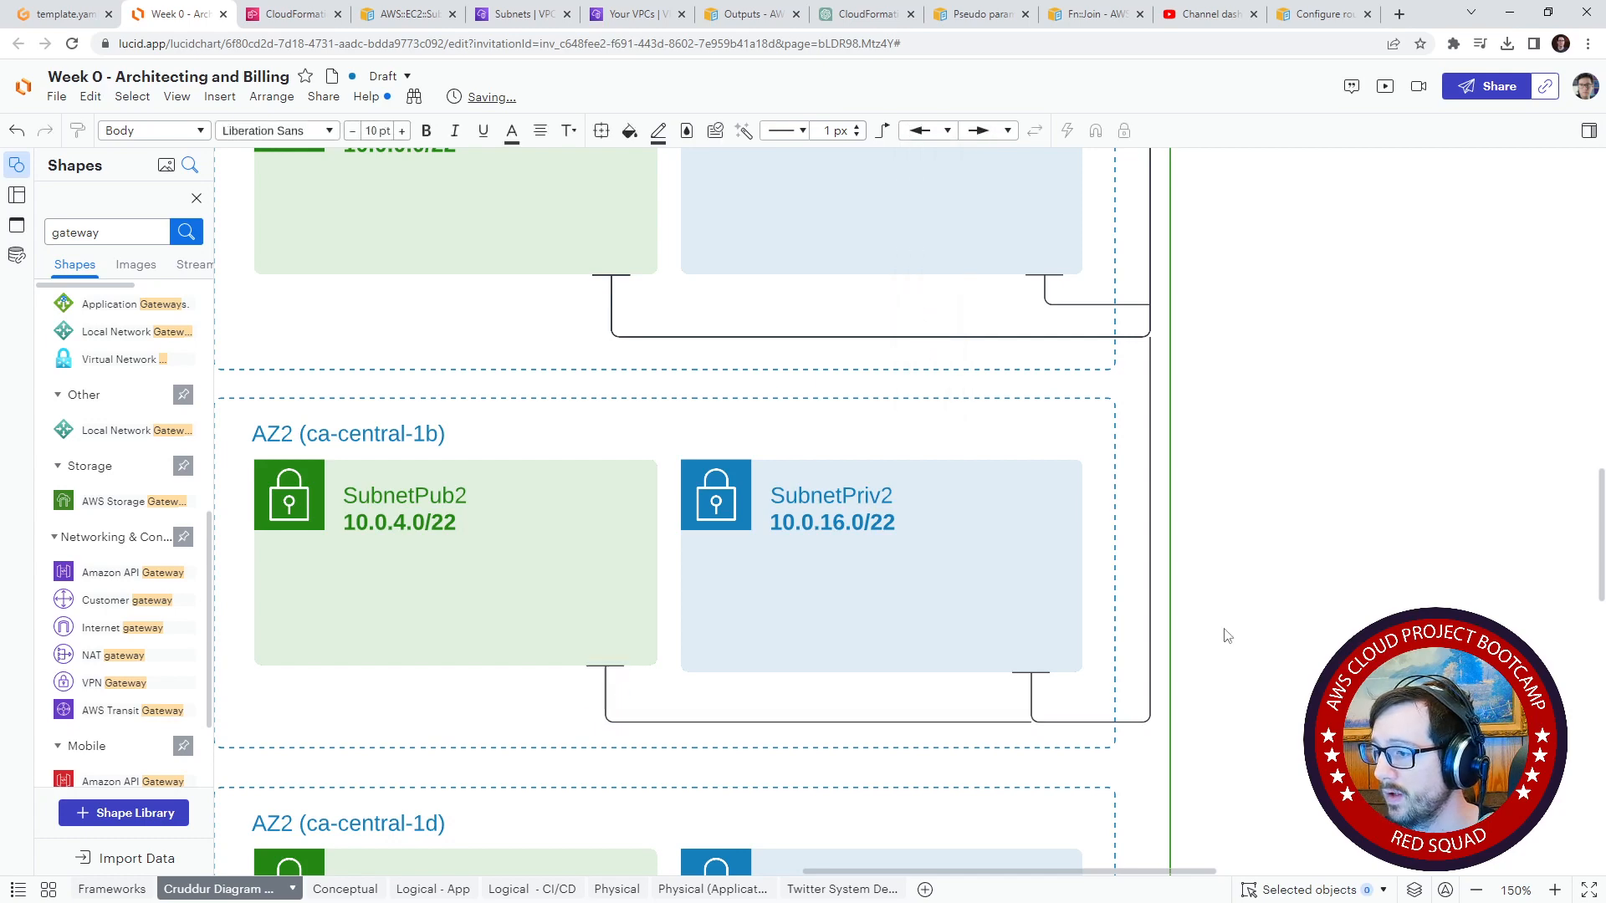
# Step: Reattach the free end of the SubnetPub2 connector to the vertical line past SubnetPriv2, crossing SubnetPriv2's connector
pyautogui.moveTo(1287, 636); pyautogui.dragTo(1131, 442)
pyautogui.scroll(10, 900, 507)
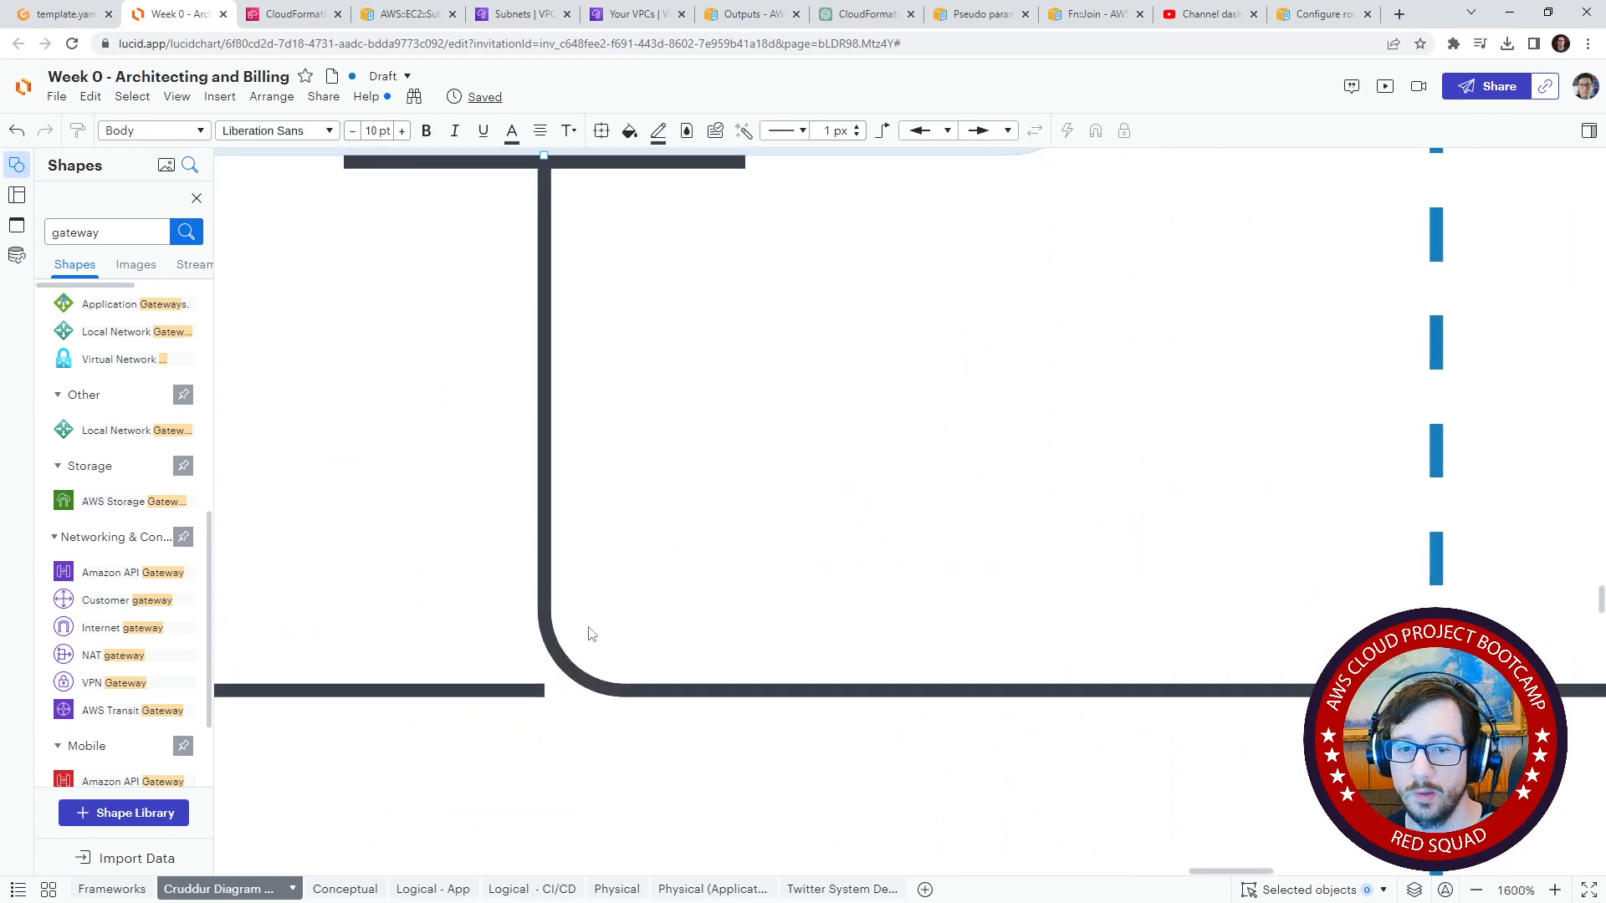
pyautogui.moveTo(539, 693); pyautogui.dragTo(948, 690)
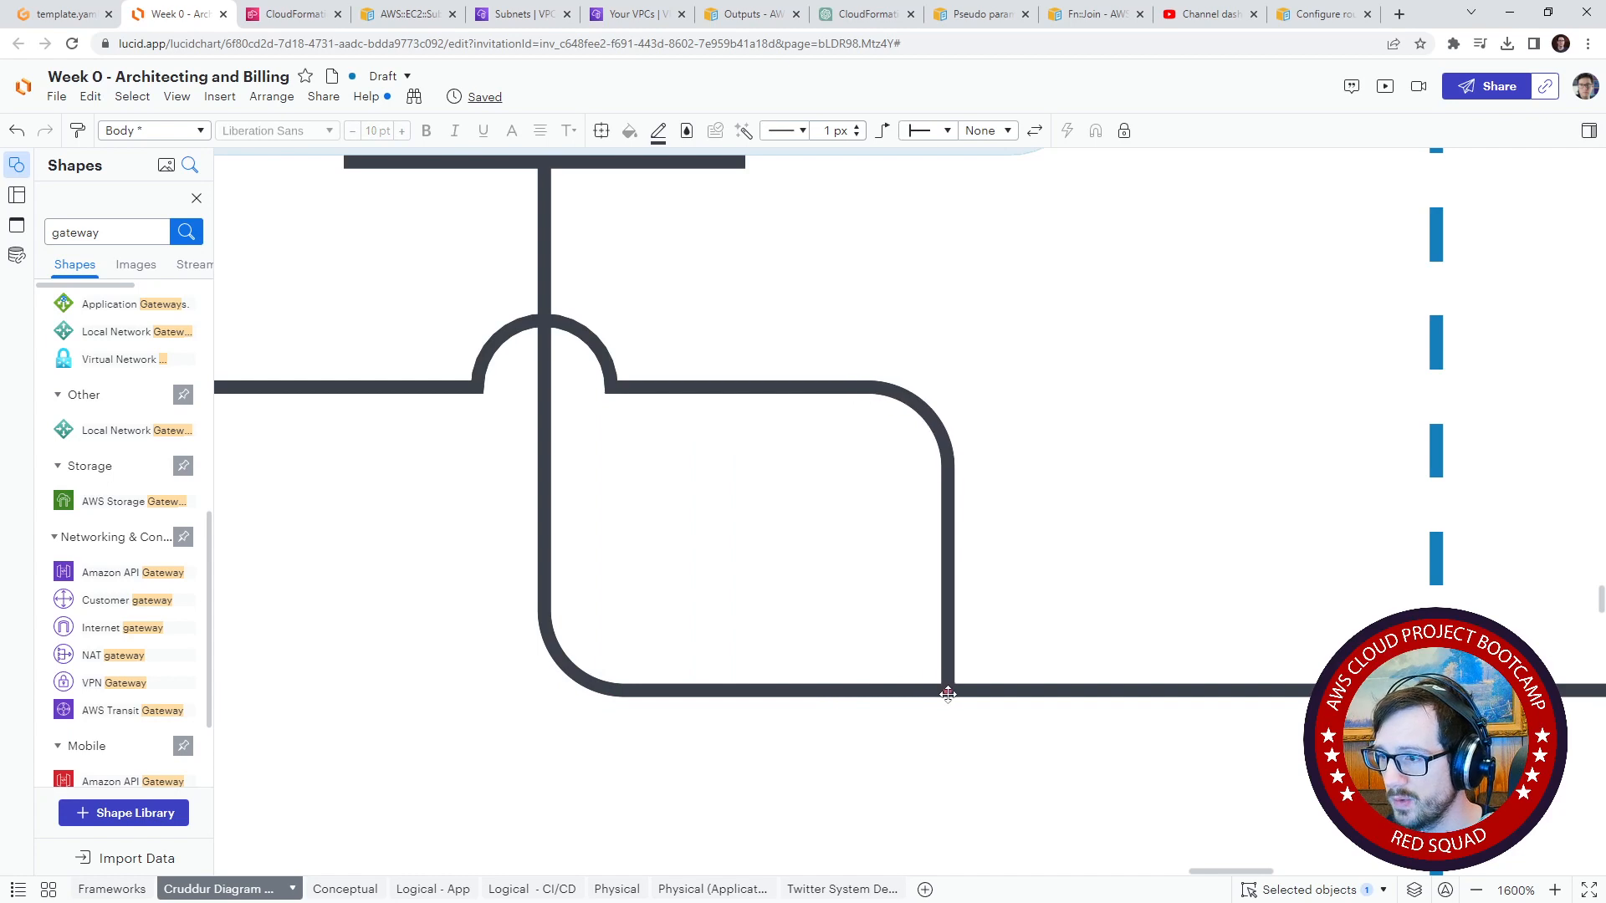
pyautogui.moveTo(617, 483); pyautogui.dragTo(1022, 474)
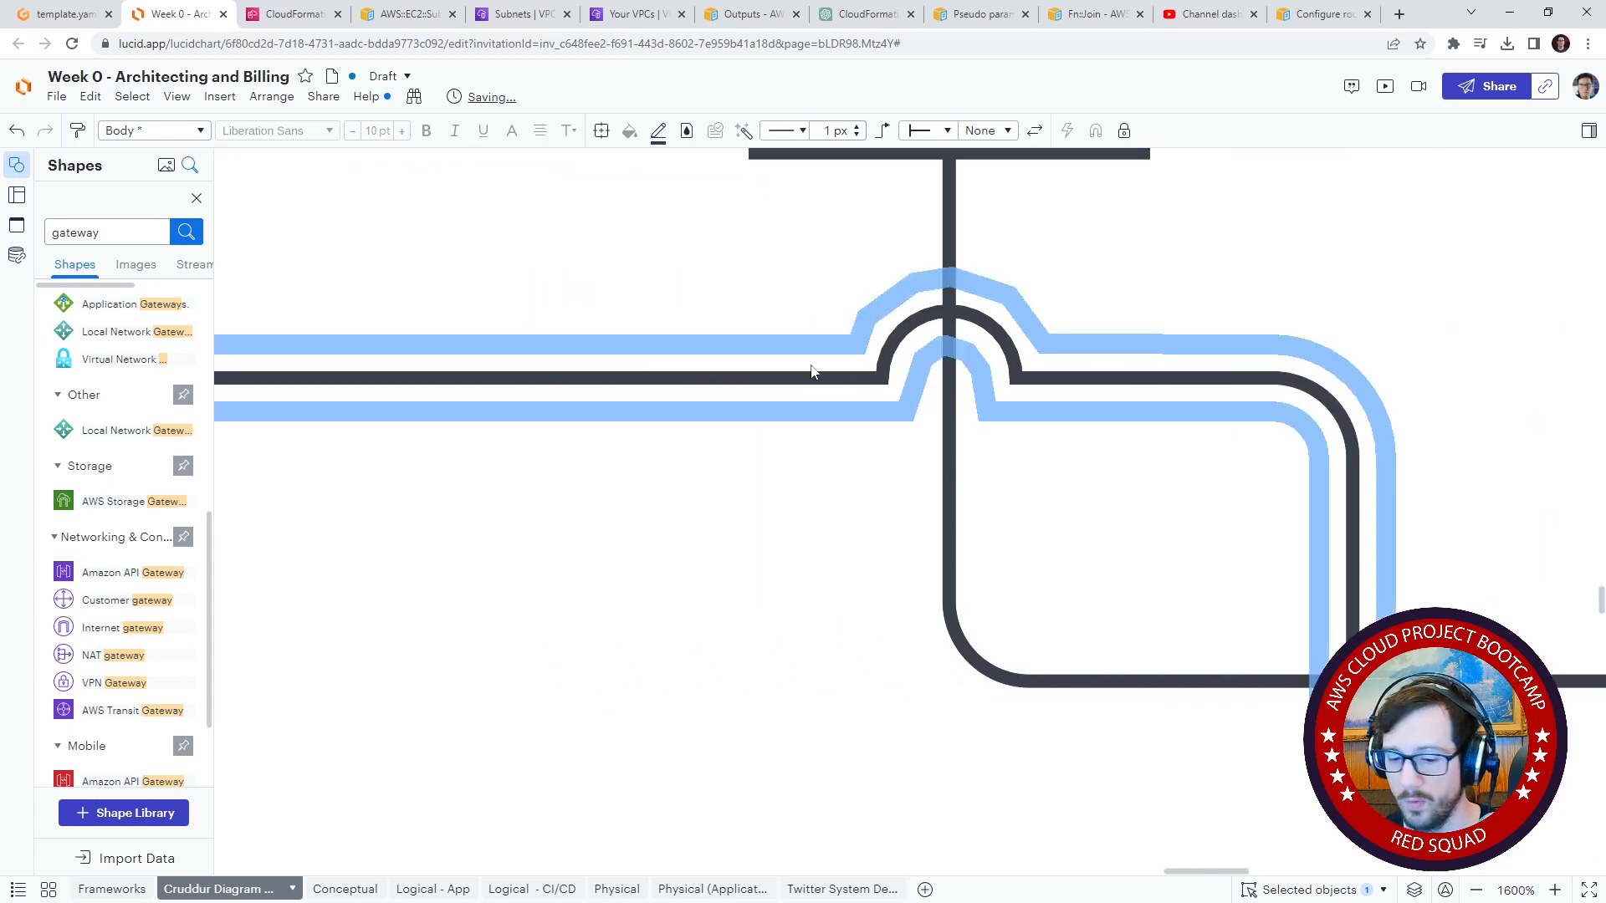
pyautogui.scroll(-8, 811, 371)
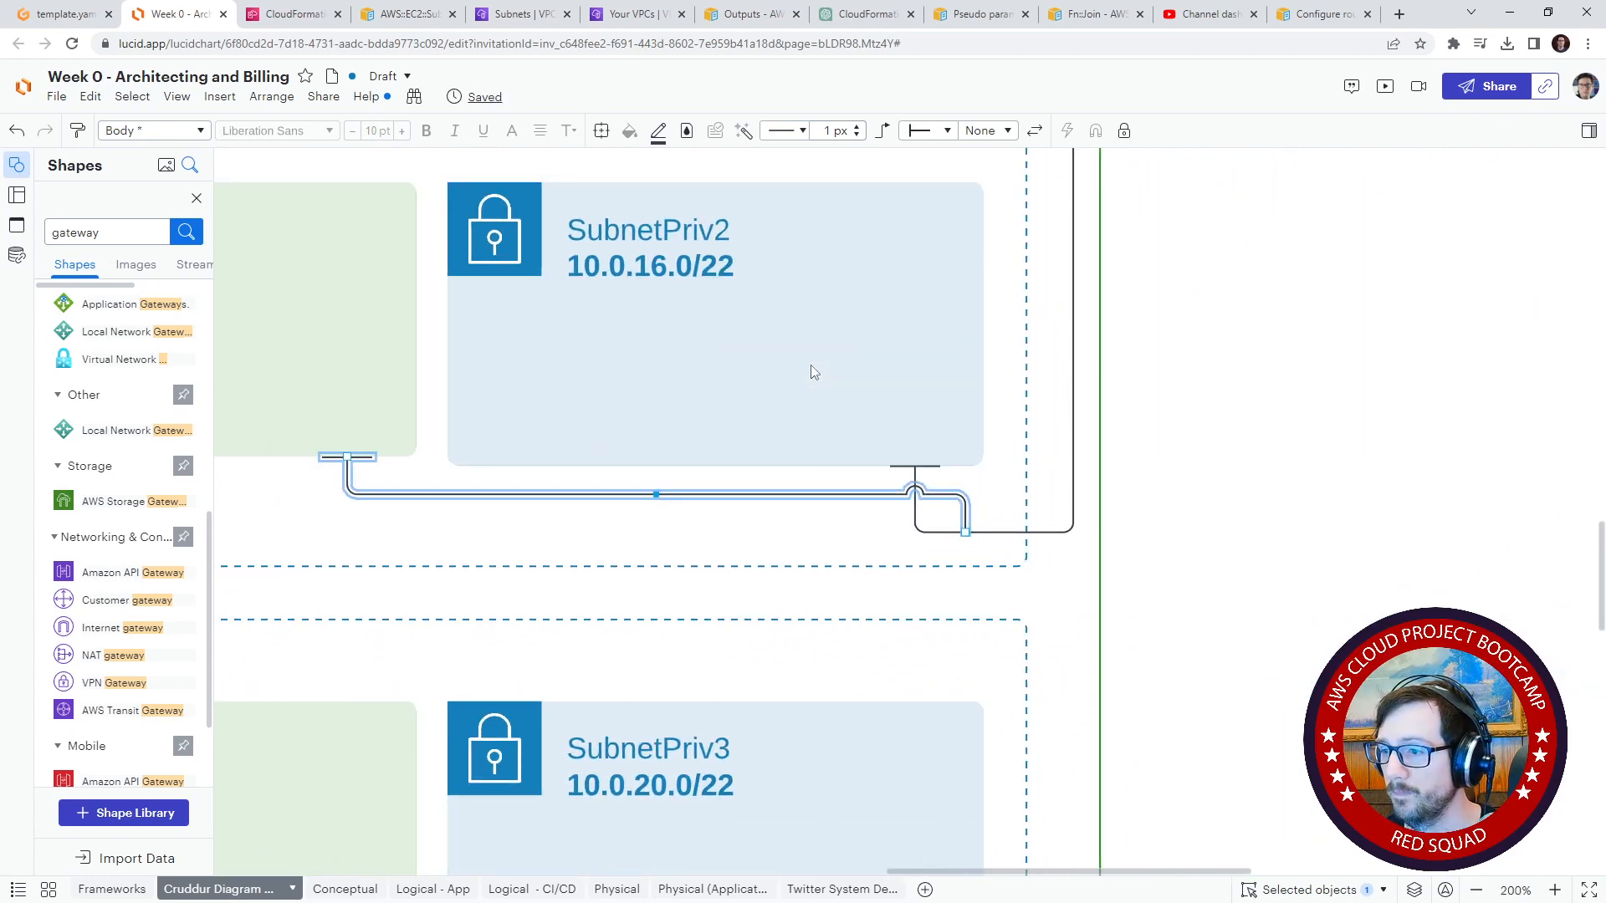
pyautogui.scroll(3, 811, 371)
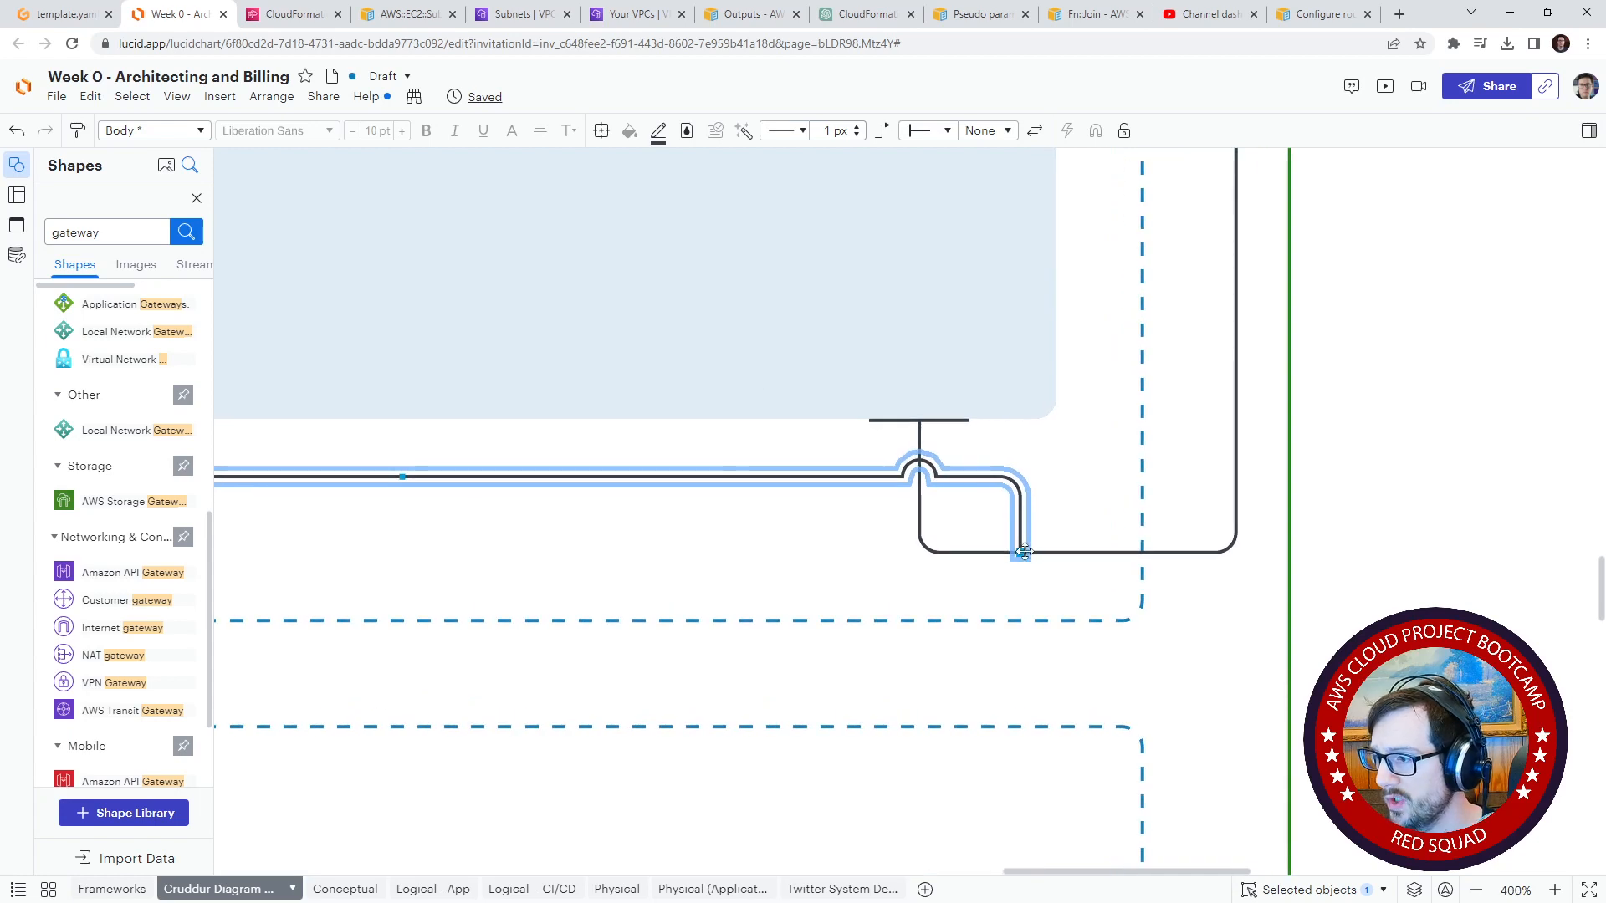
pyautogui.moveTo(1024, 553); pyautogui.dragTo(1236, 494)
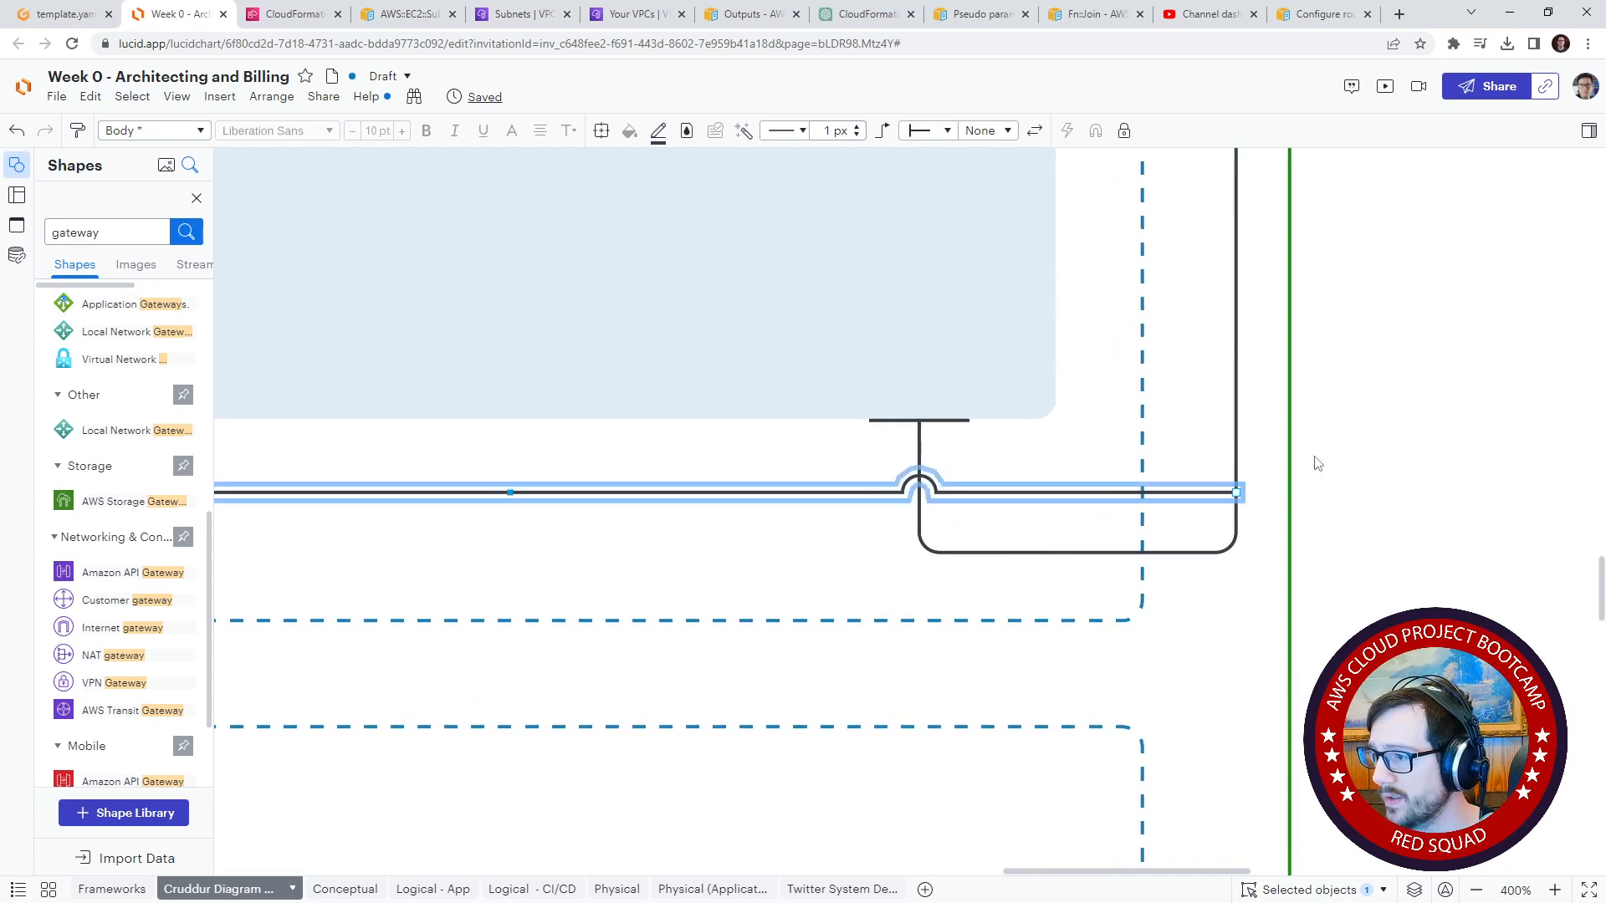
pyautogui.click(1318, 464)
pyautogui.scroll(10, 1046, 586)
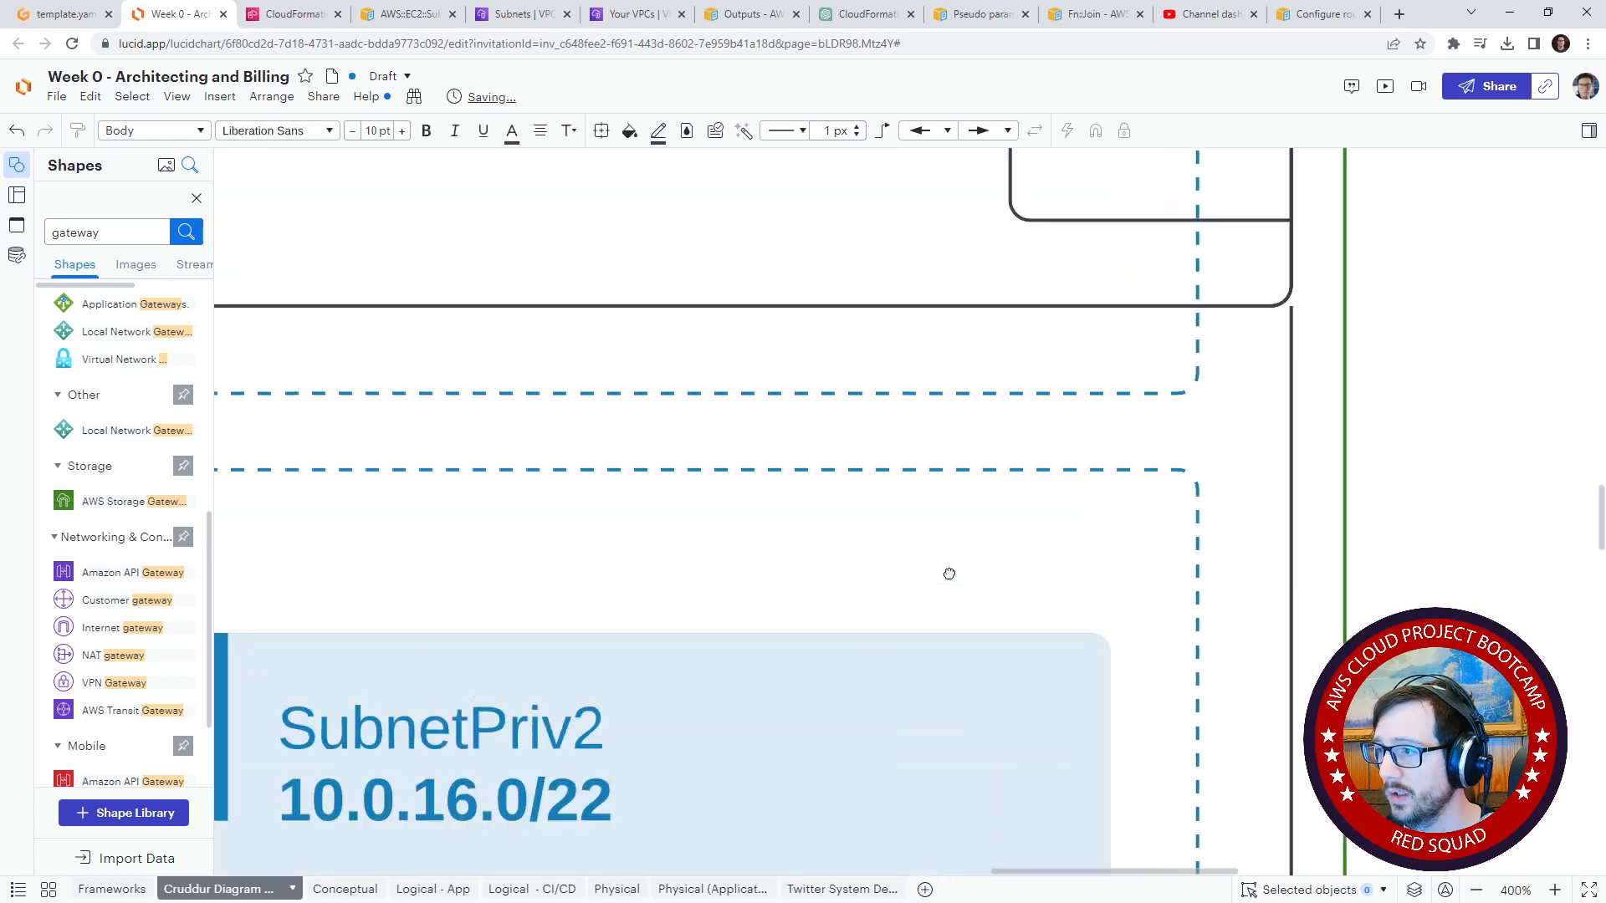
pyautogui.scroll(2, 870, 544)
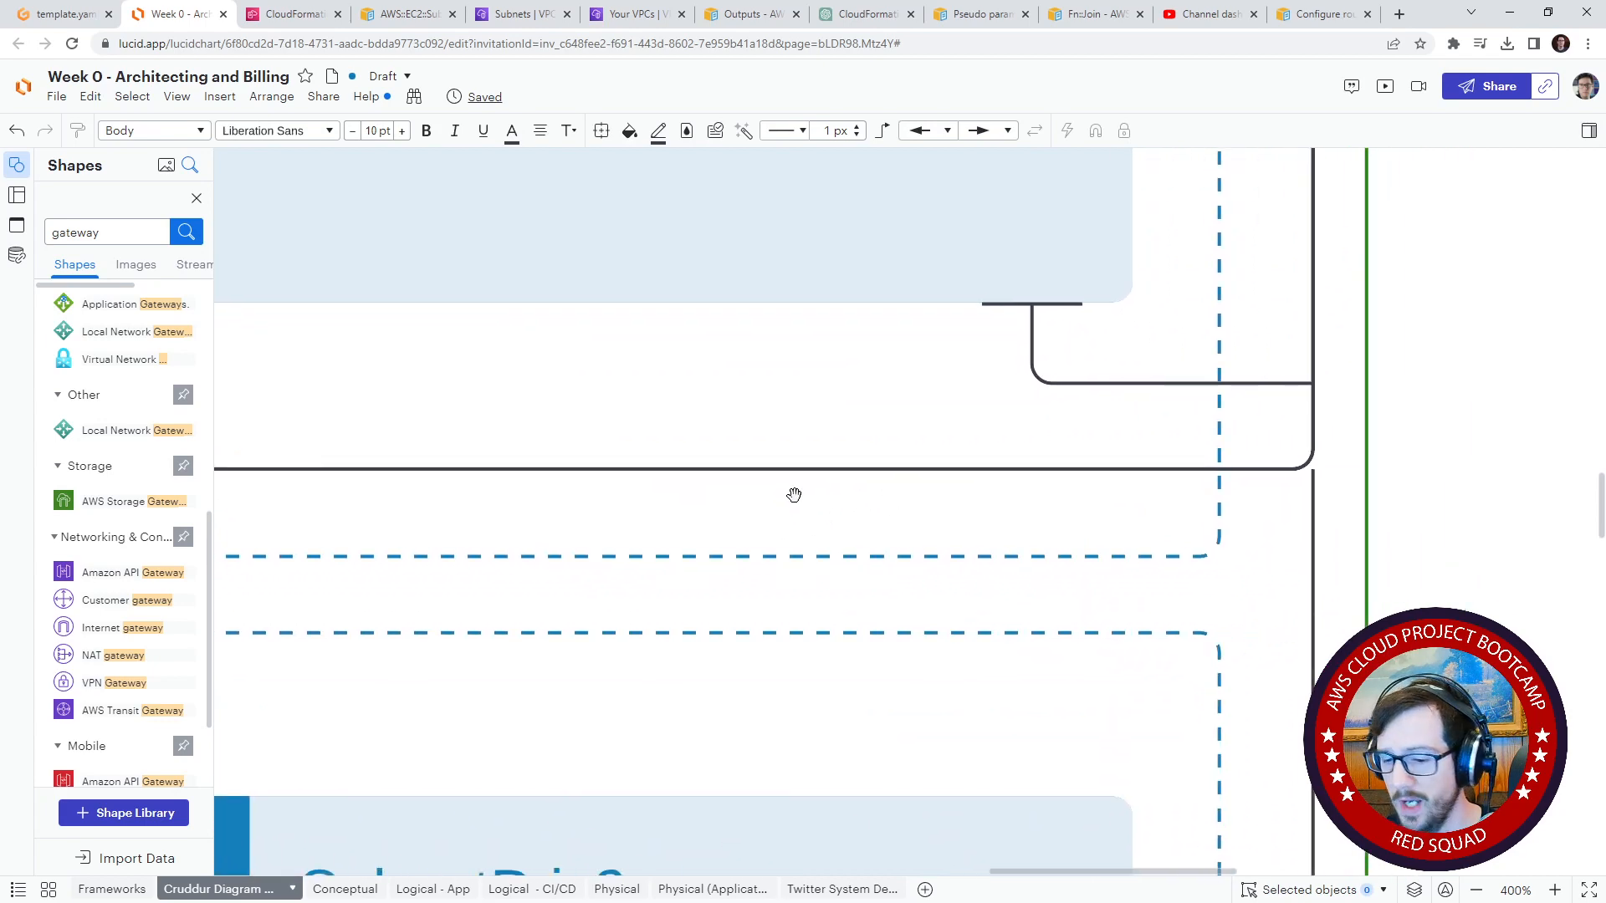
pyautogui.scroll(-5, 794, 494)
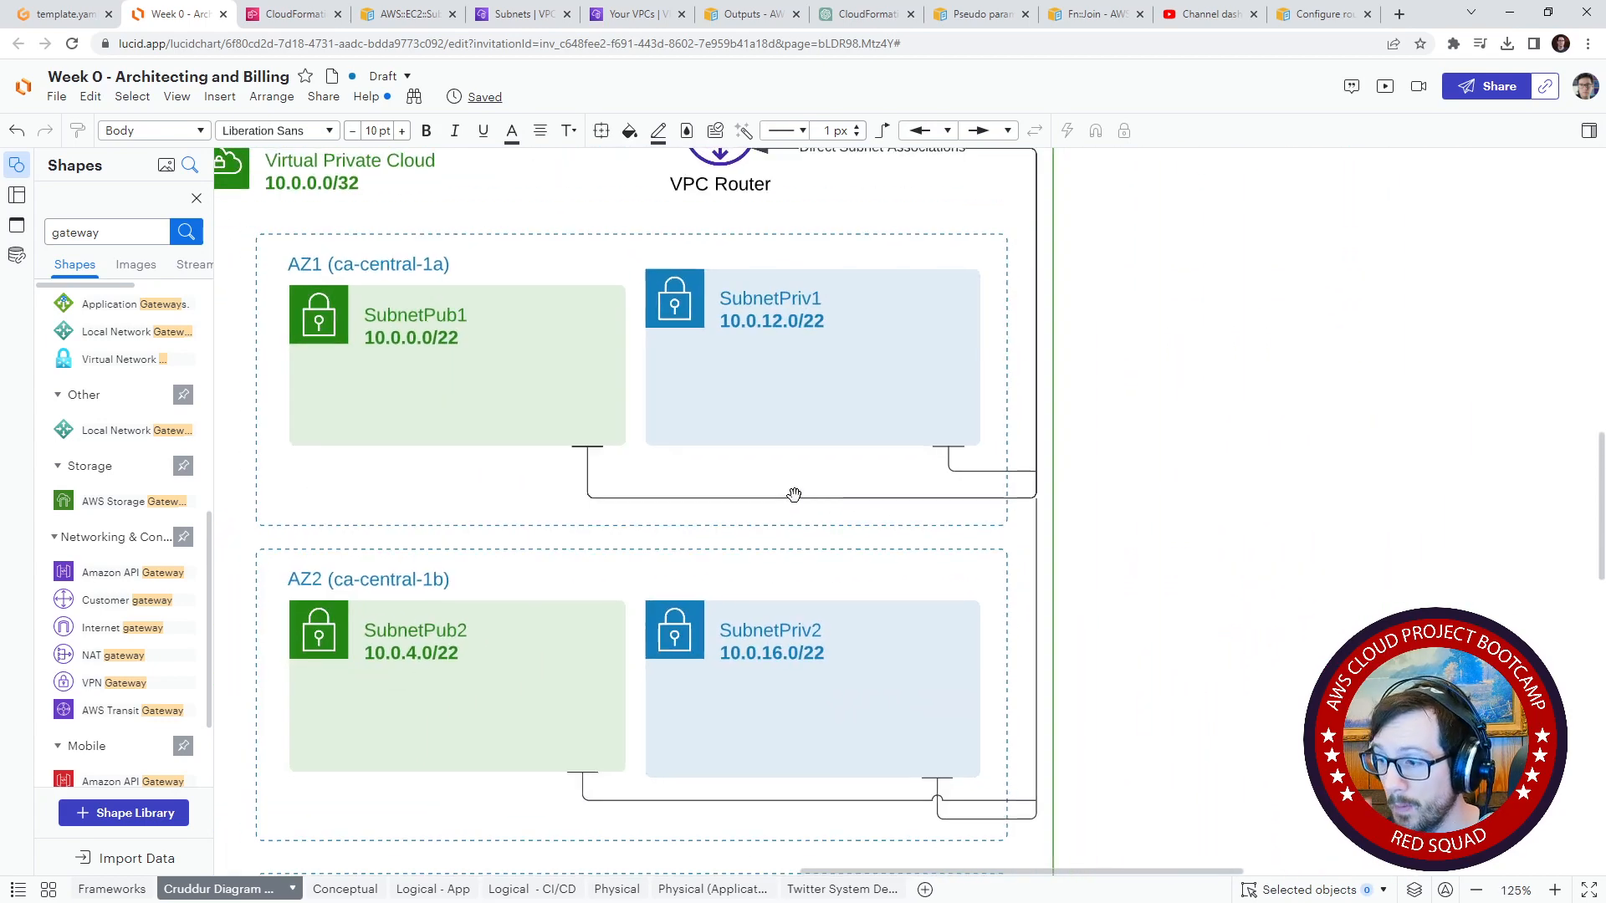
pyautogui.moveTo(774, 498); pyautogui.dragTo(820, 428)
pyautogui.click(776, 438)
pyautogui.hotkey('ctrl', 'z')
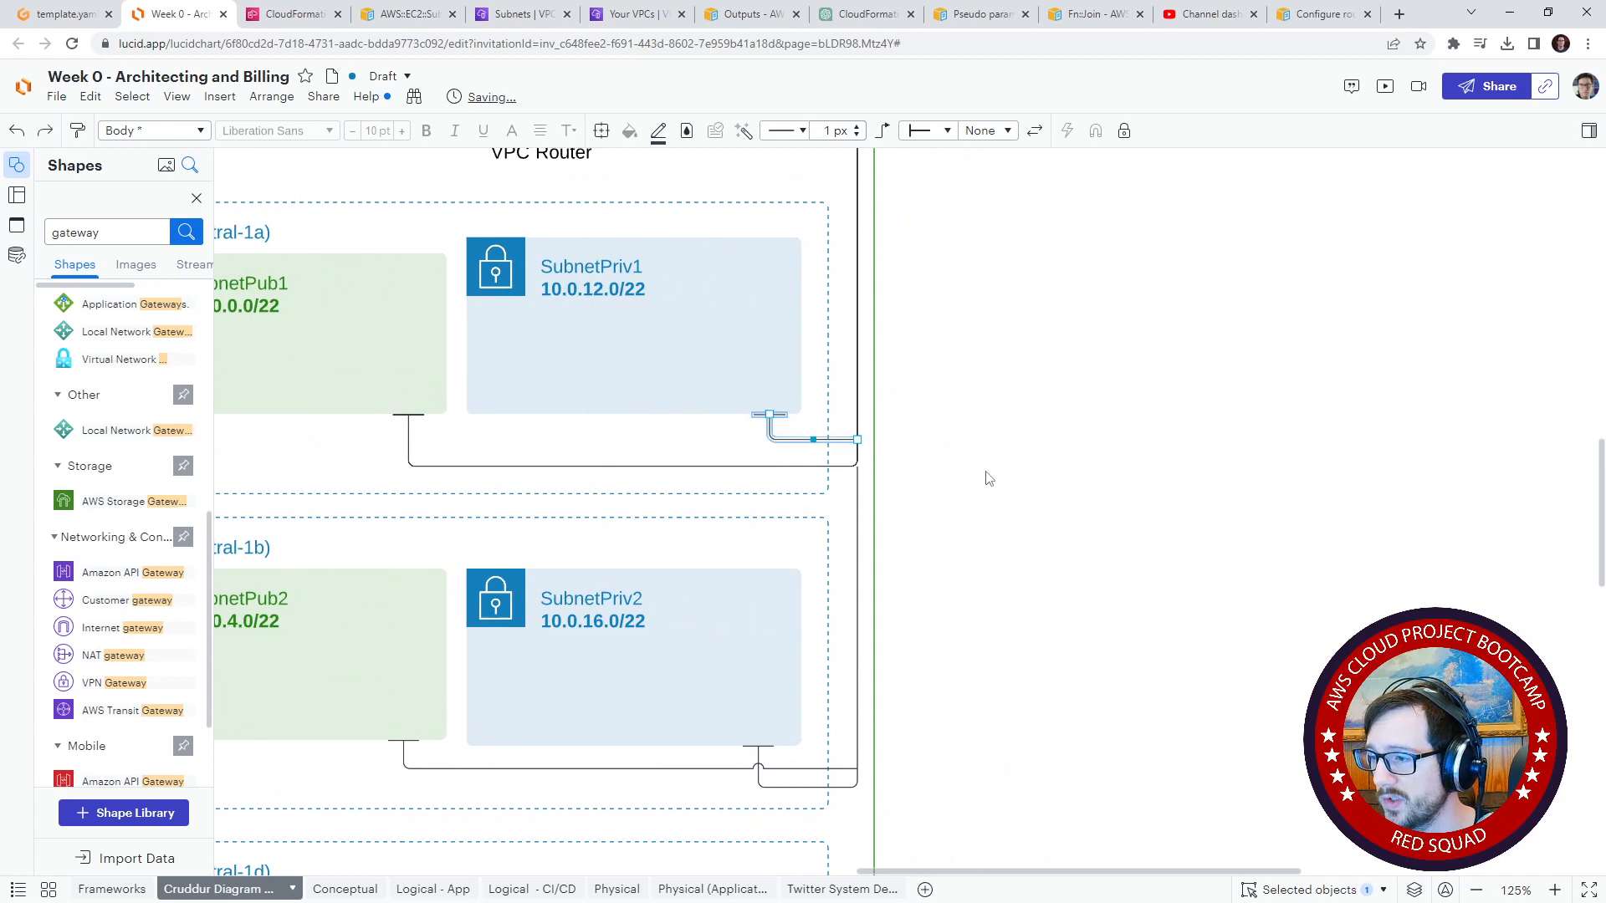
pyautogui.click(986, 477)
# Step: Draw arrow connectors from the bottom edges of SubnetPub3 and SubnetPriv3 out toward the VPC border, crossing each other
pyautogui.moveTo(1005, 508); pyautogui.dragTo(1019, 426)
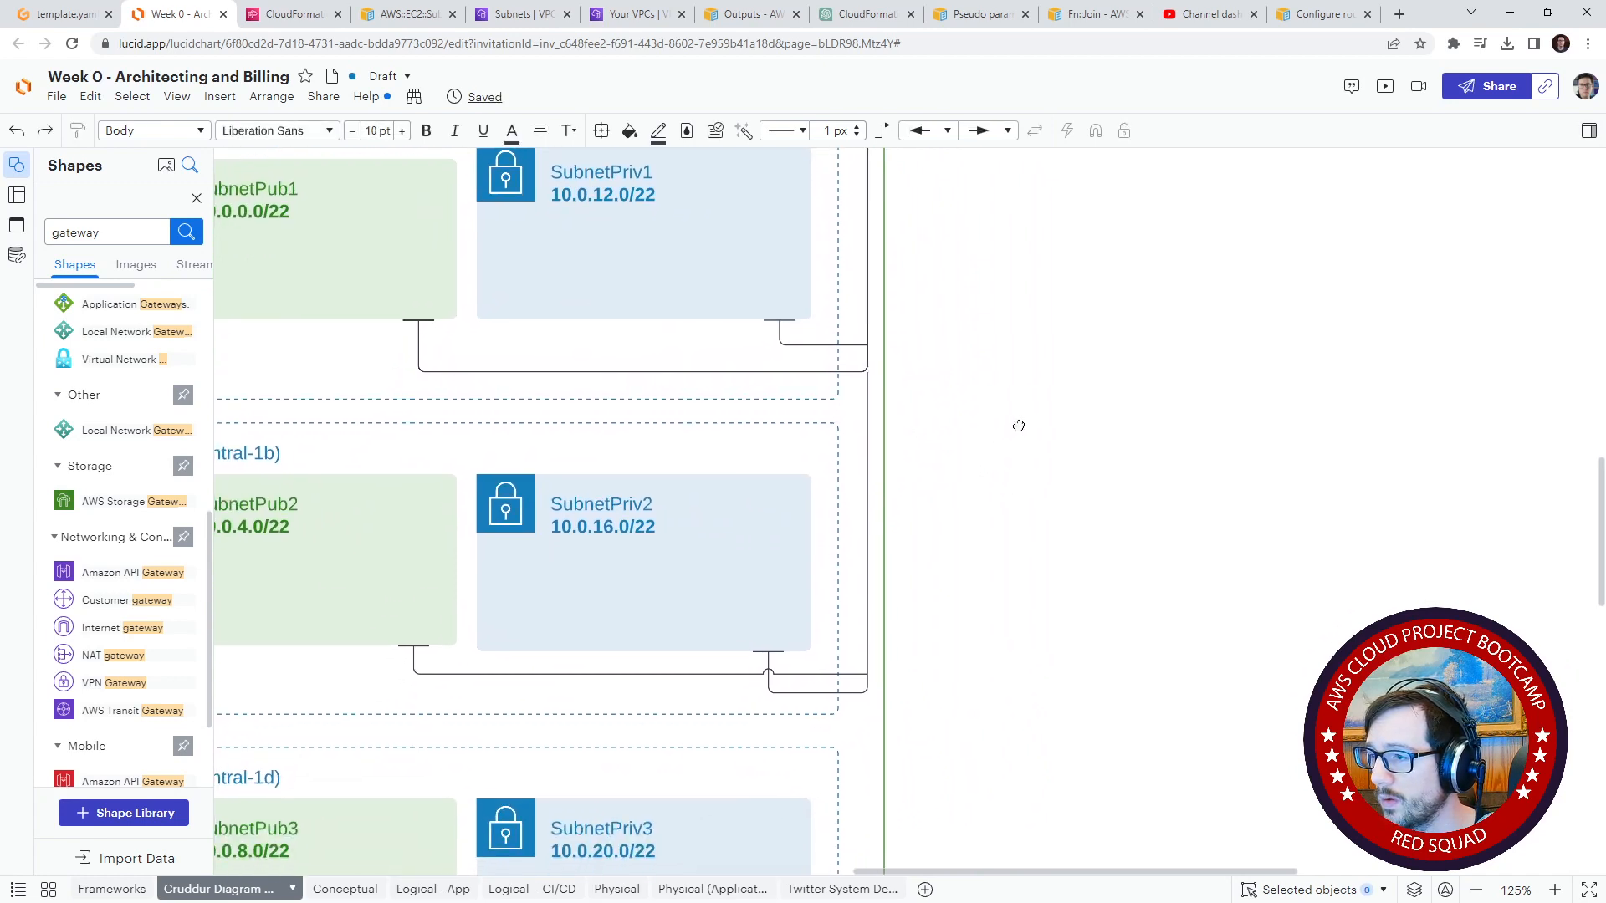
pyautogui.scroll(-5, 1019, 425)
pyautogui.hscroll(-1, 845, 569)
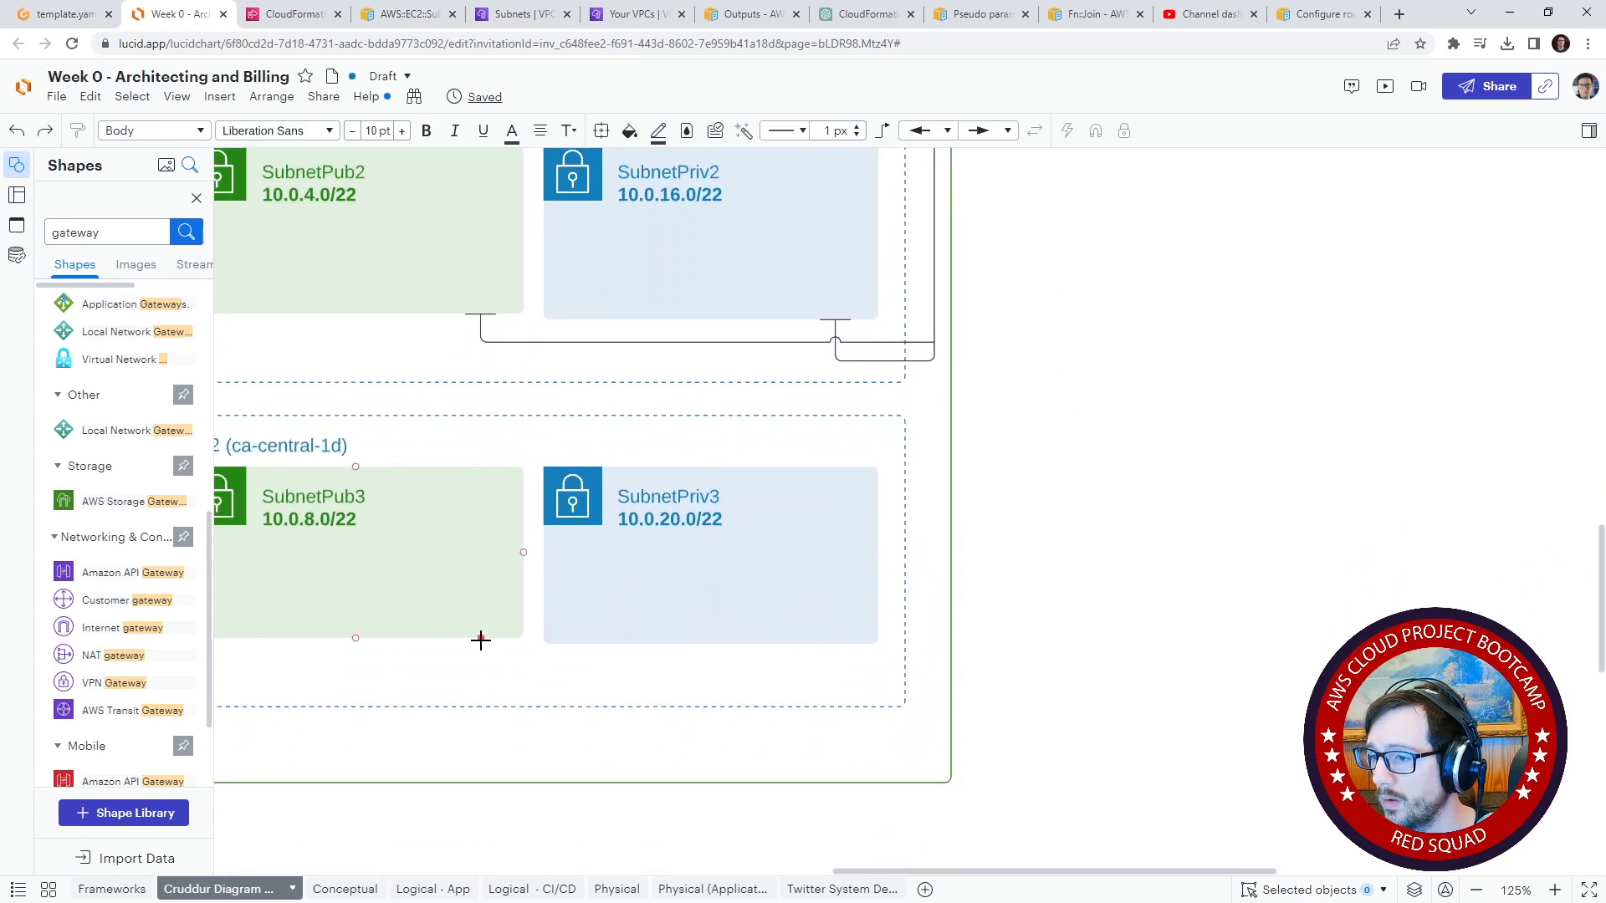
pyautogui.moveTo(481, 640); pyautogui.dragTo(881, 676)
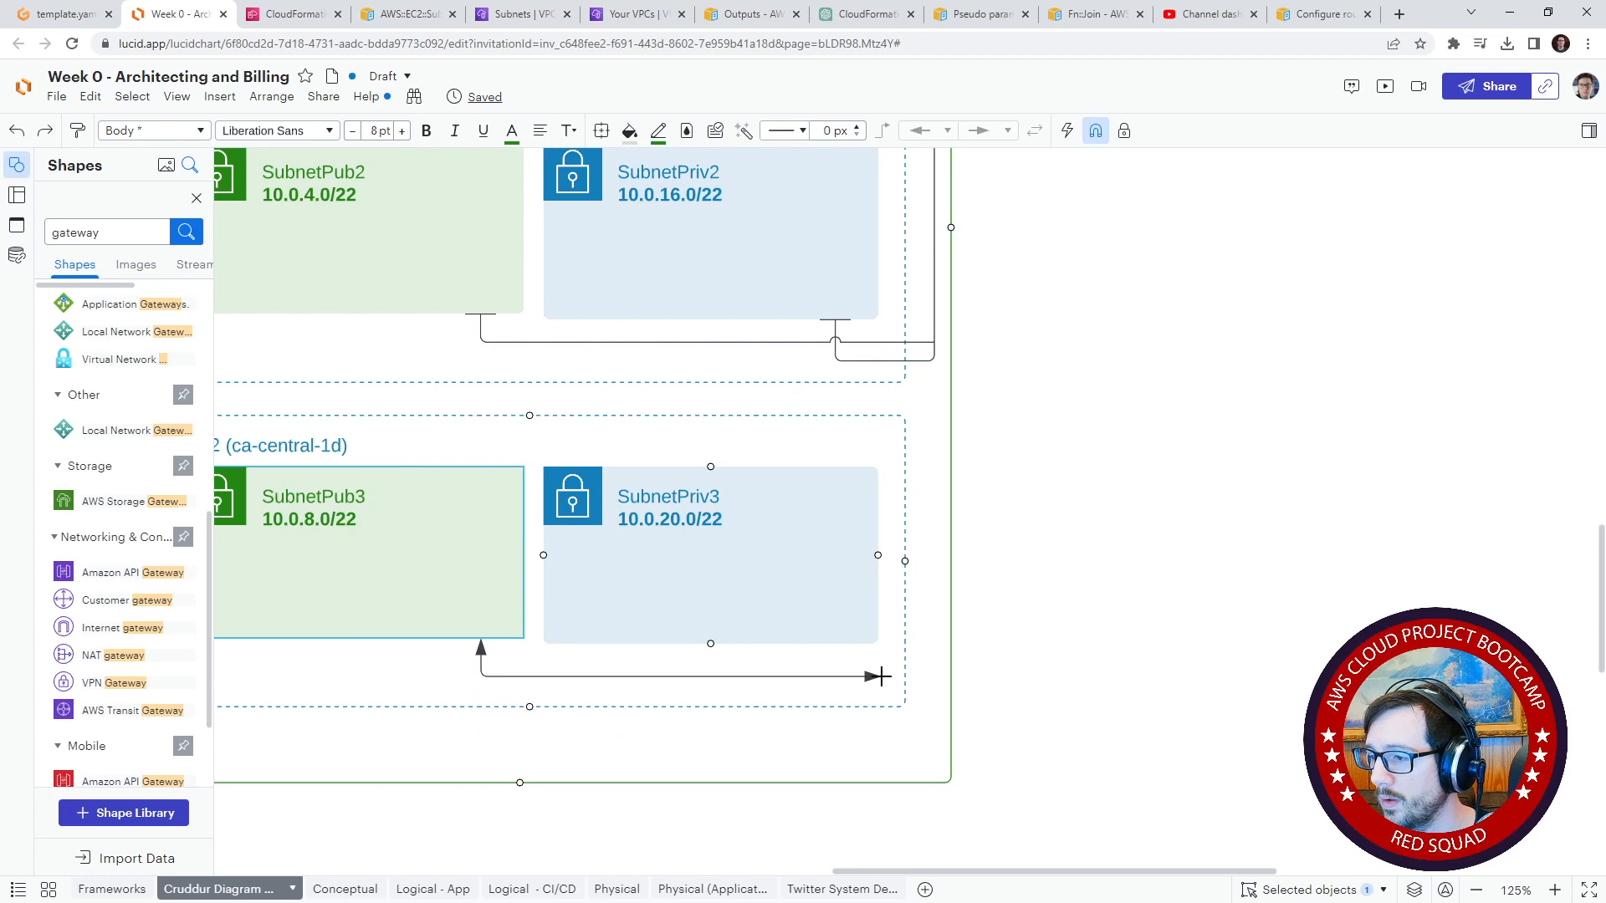
pyautogui.click(925, 662)
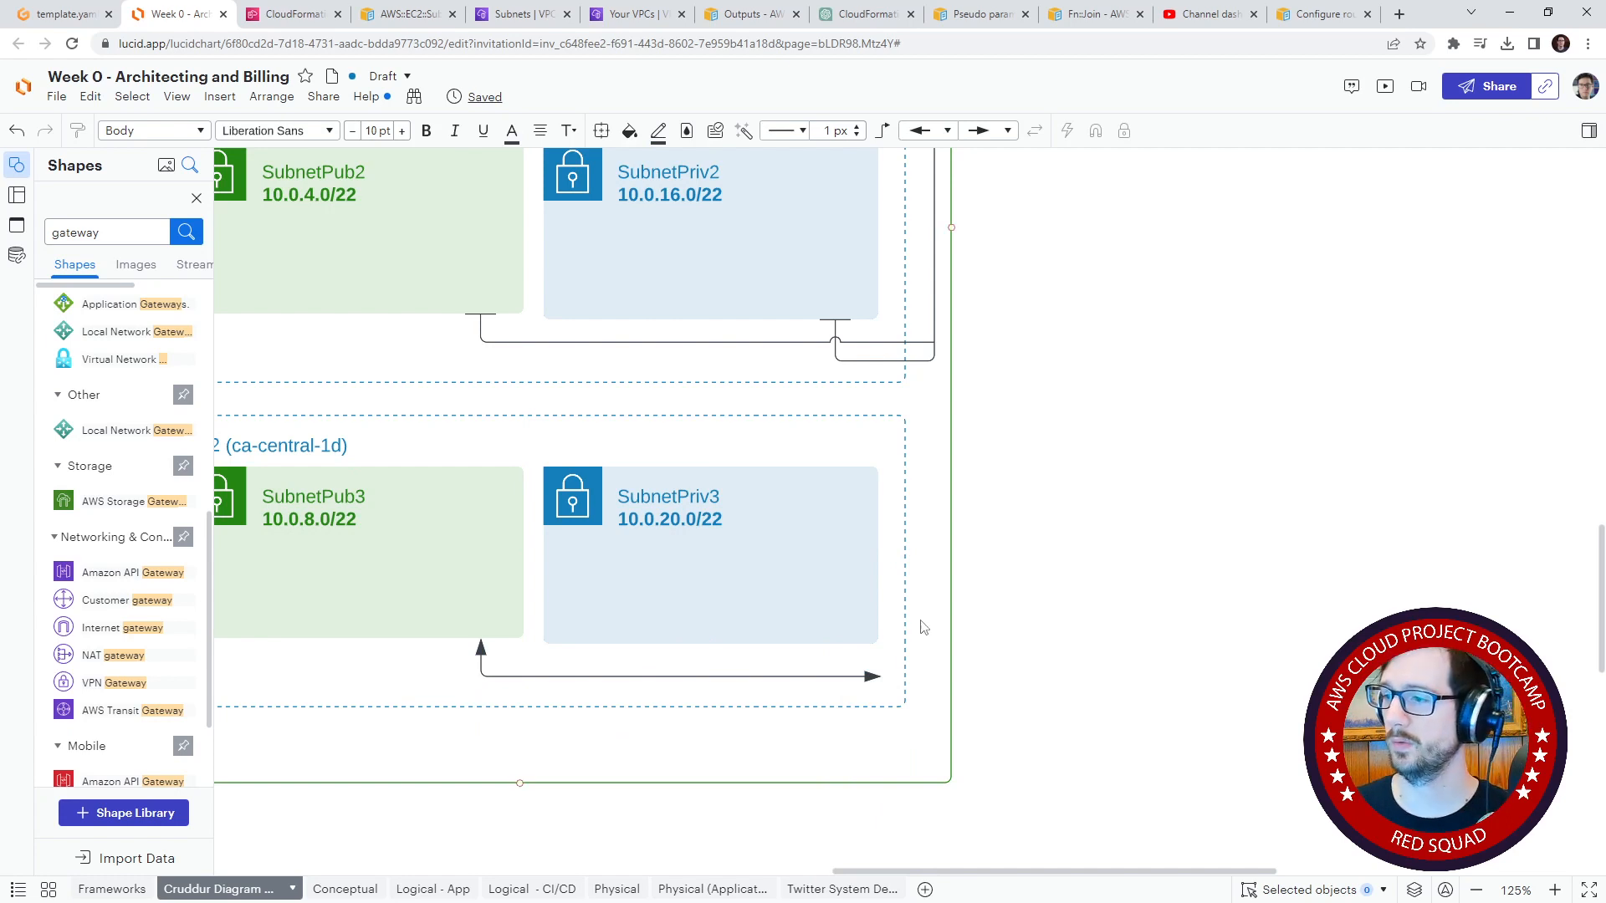
pyautogui.moveTo(833, 646); pyautogui.dragTo(931, 742)
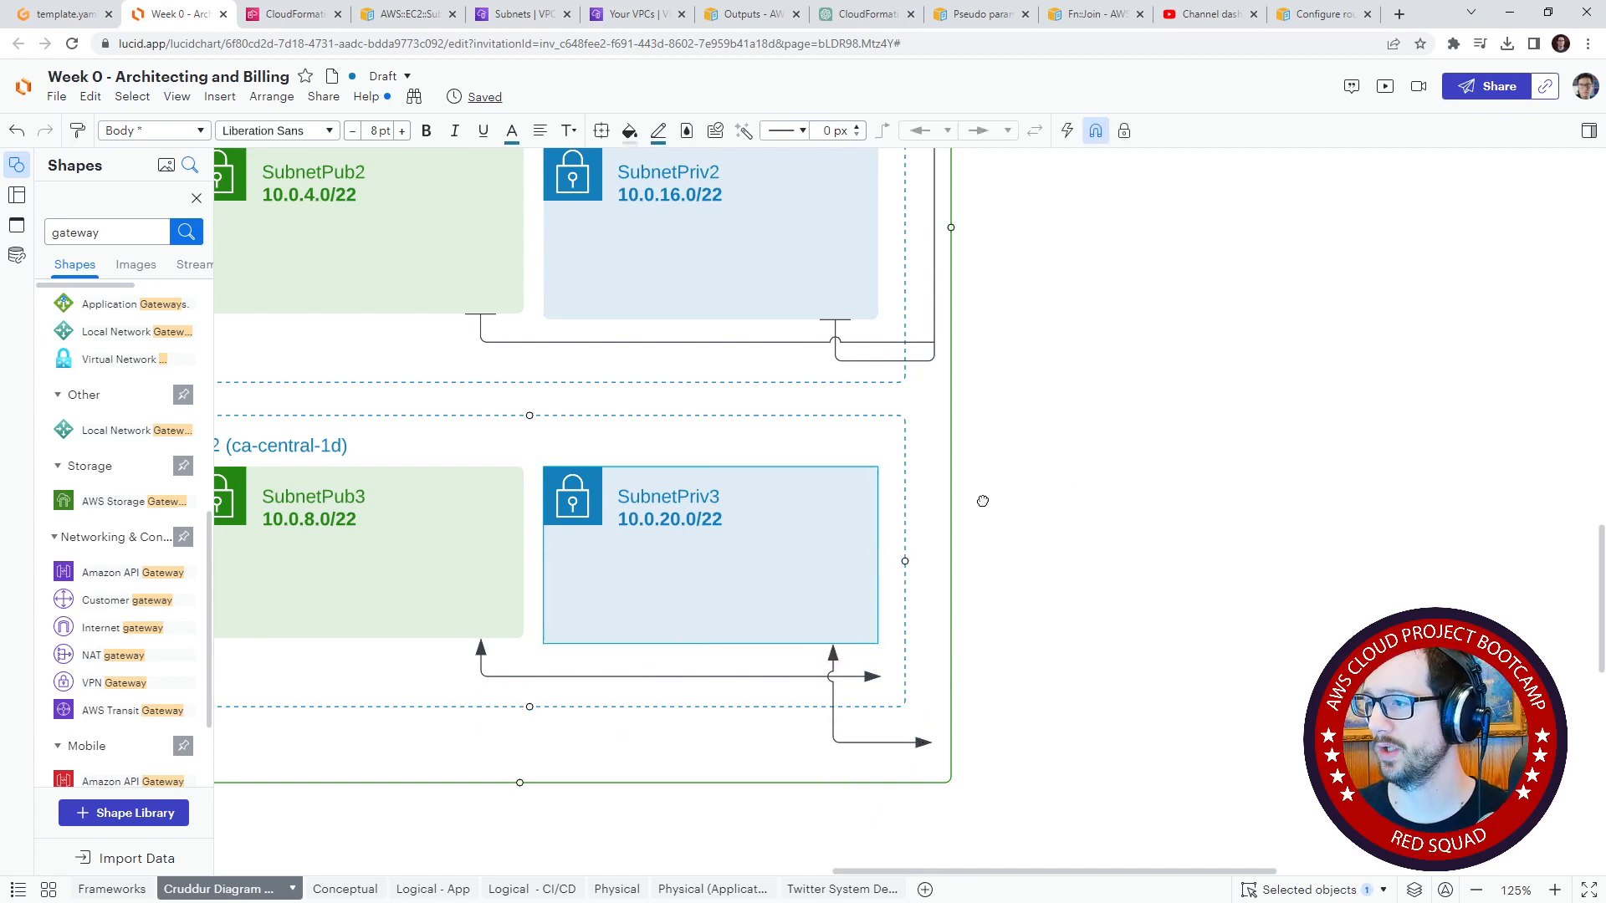
pyautogui.scroll(3, 983, 501)
pyautogui.click(1057, 323)
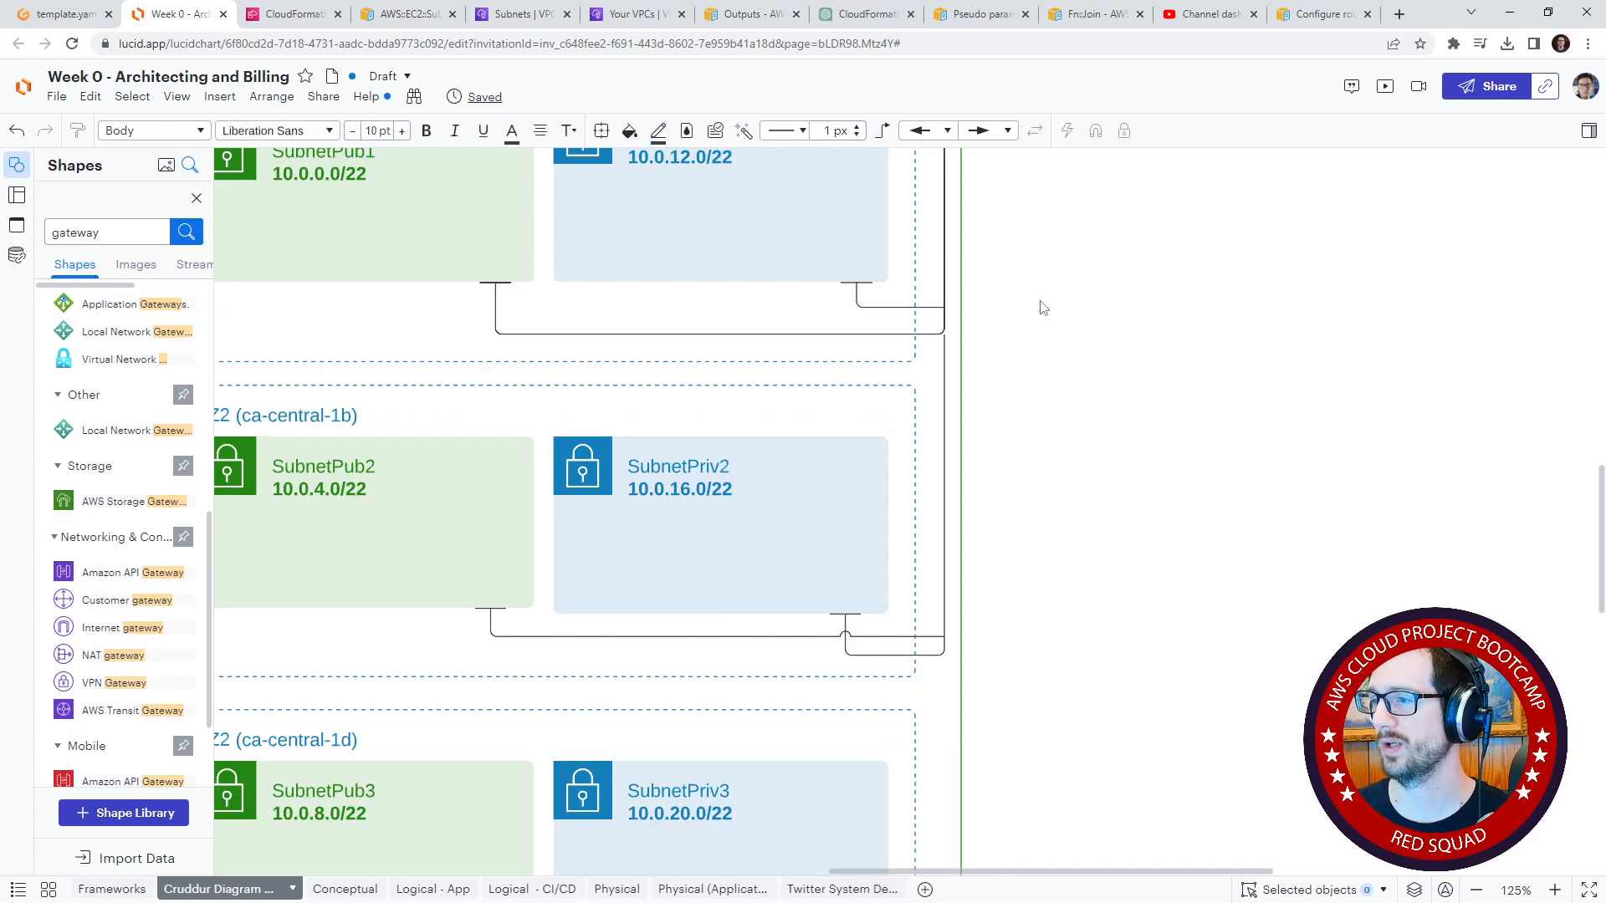
# Step: Delete the Direct Subnet Associations line running from the VPC Router to SubnetPub1
pyautogui.moveTo(1044, 308); pyautogui.dragTo(1085, 754)
pyautogui.click(995, 517)
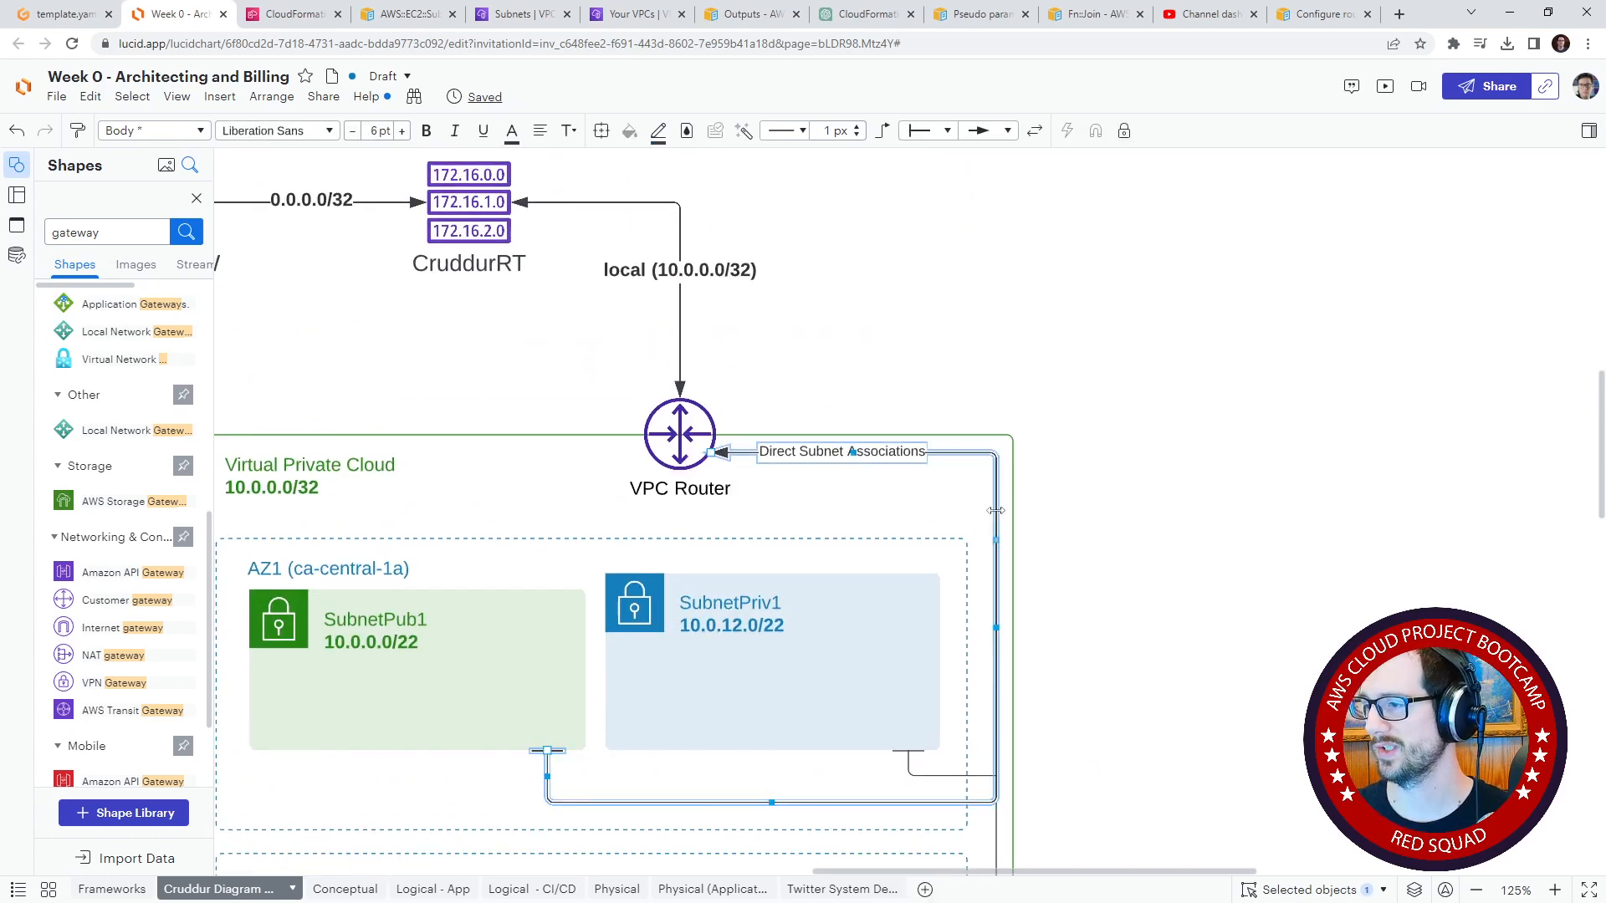
pyautogui.press('Delete')
pyautogui.scroll(-10, 1026, 566)
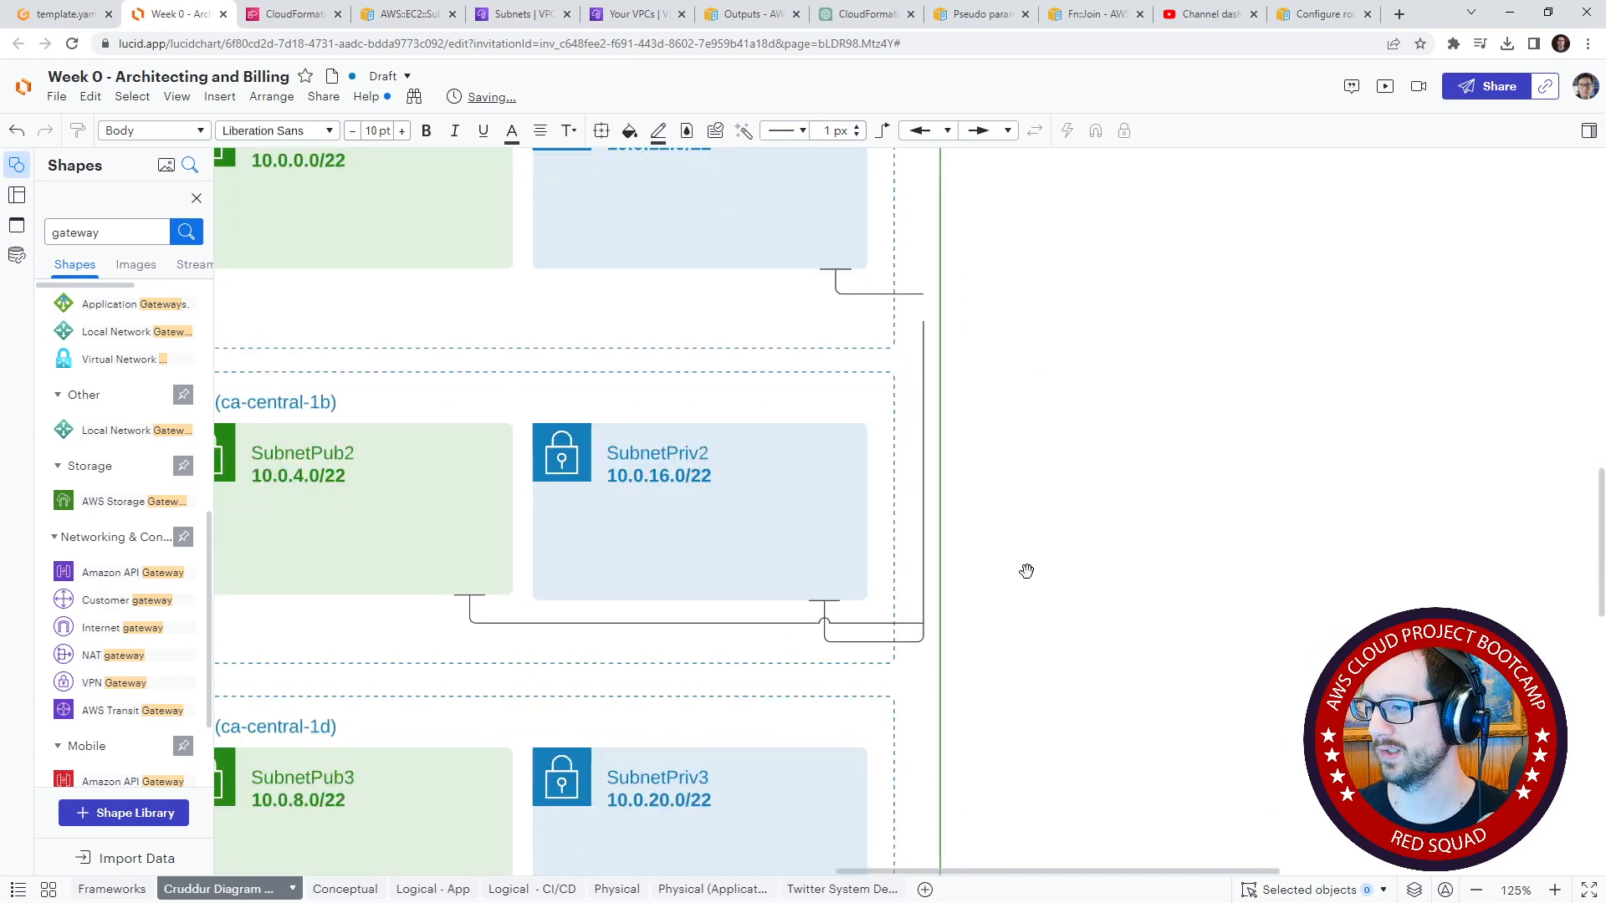
# Step: Extend the SubnetPriv3 connector up to the VPC Router, with its vertical run between the availability zones and the VPC border
pyautogui.moveTo(900, 693); pyautogui.dragTo(628, 363)
pyautogui.moveTo(1159, 588); pyautogui.dragTo(993, 356)
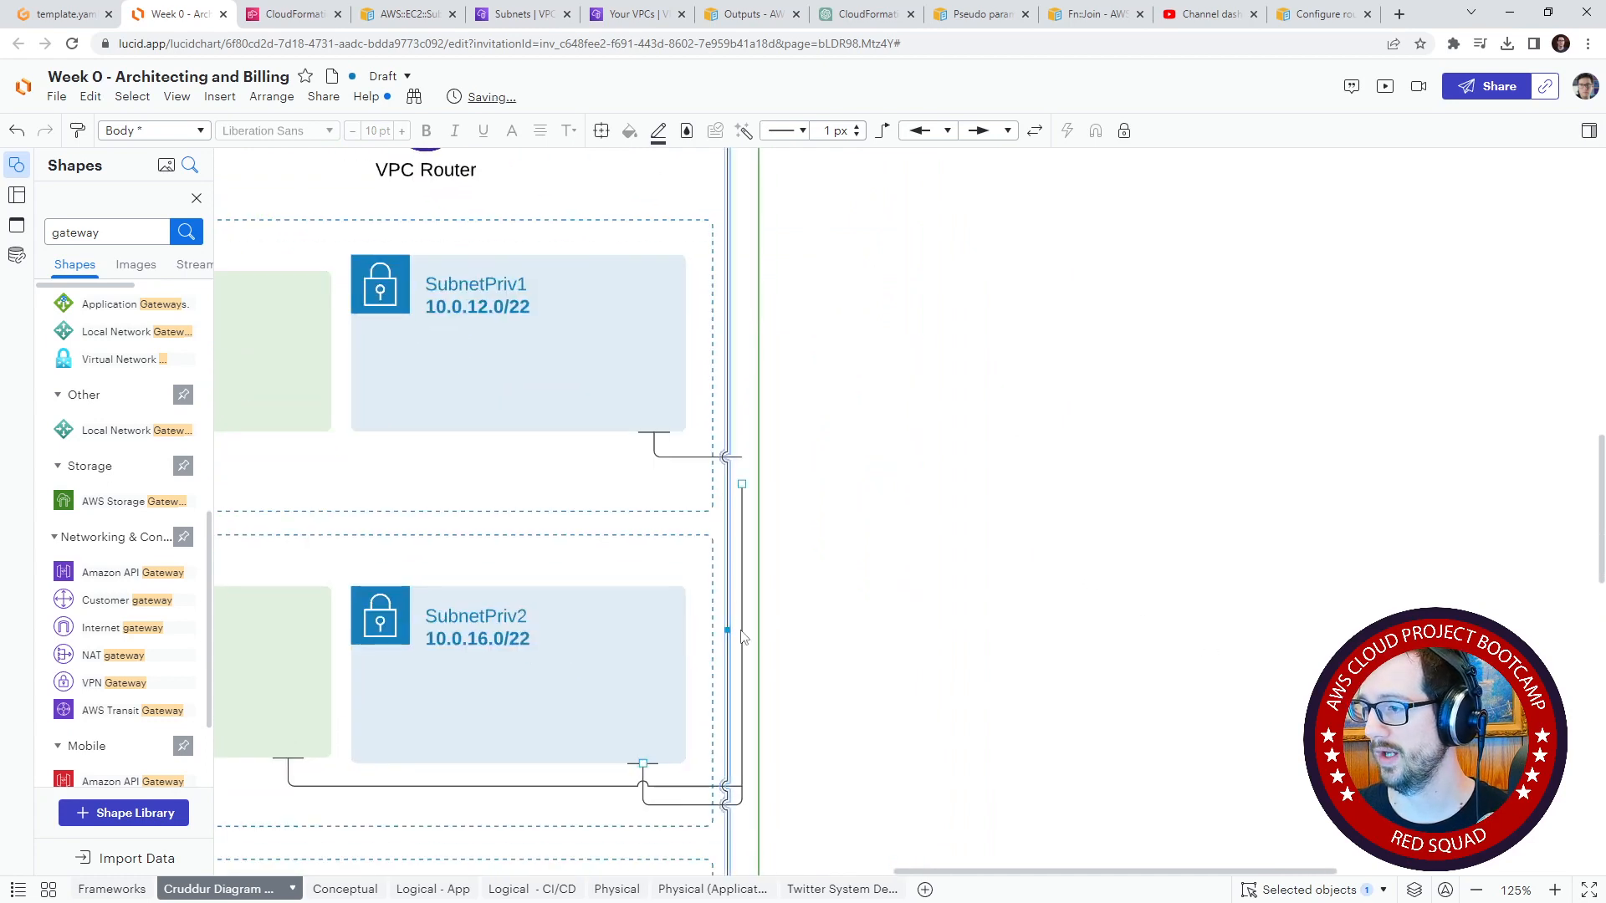
pyautogui.moveTo(731, 629); pyautogui.dragTo(747, 631)
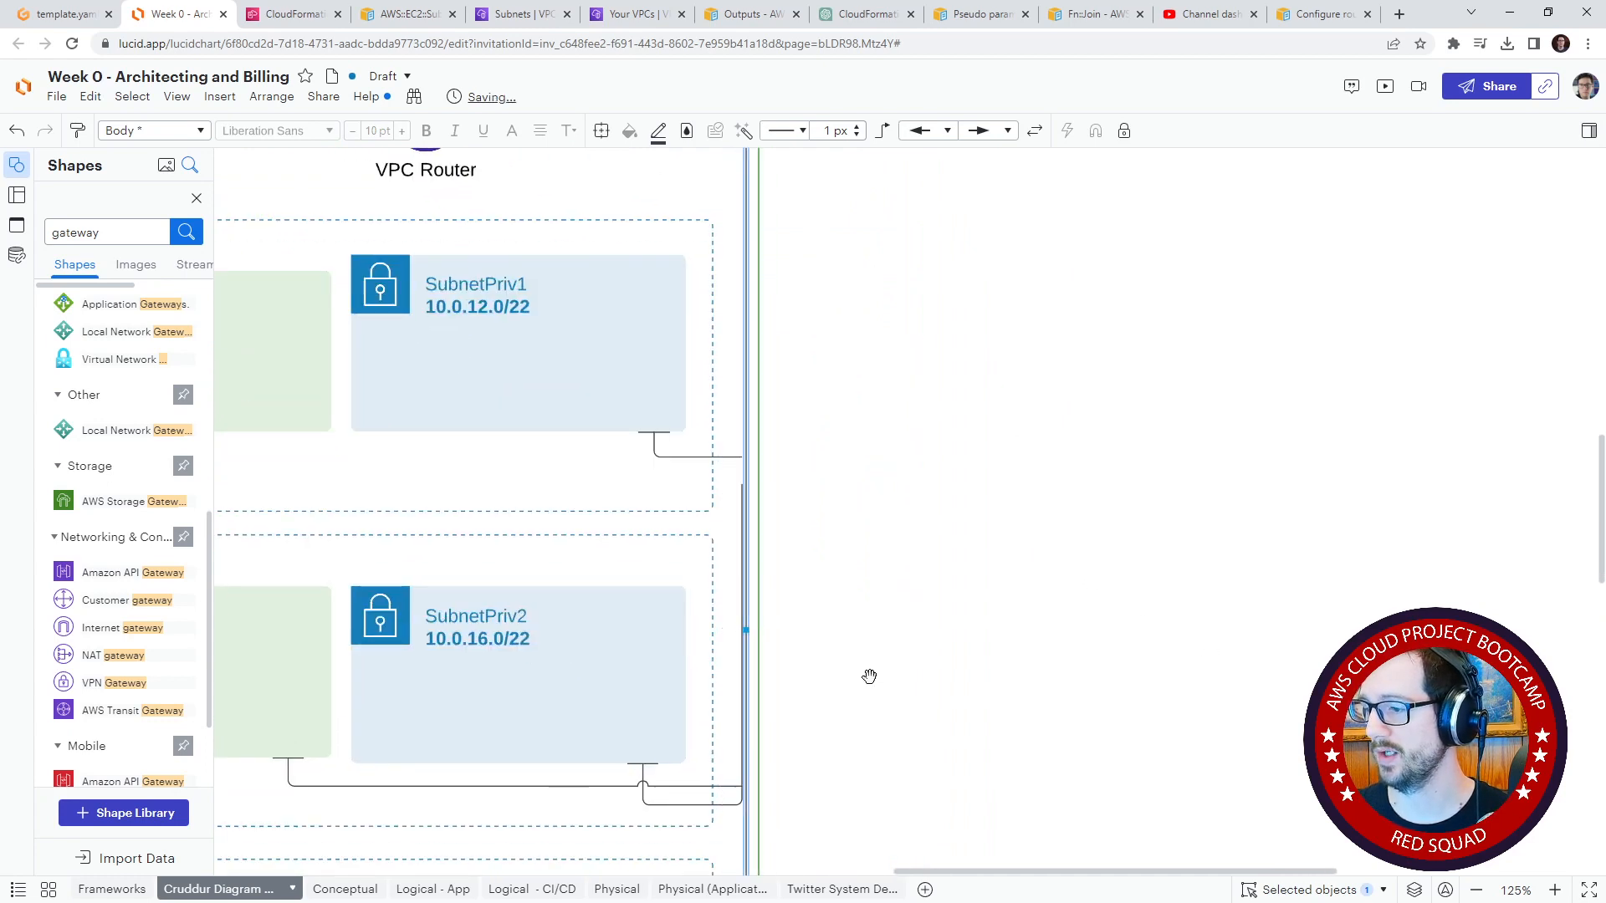
# Step: Reattach the free ends of the SubnetPriv2 and SubnetPub2 connectors to the vertical router line, level with their runs below the subnets
pyautogui.moveTo(869, 675); pyautogui.dragTo(892, 577)
pyautogui.click(751, 709)
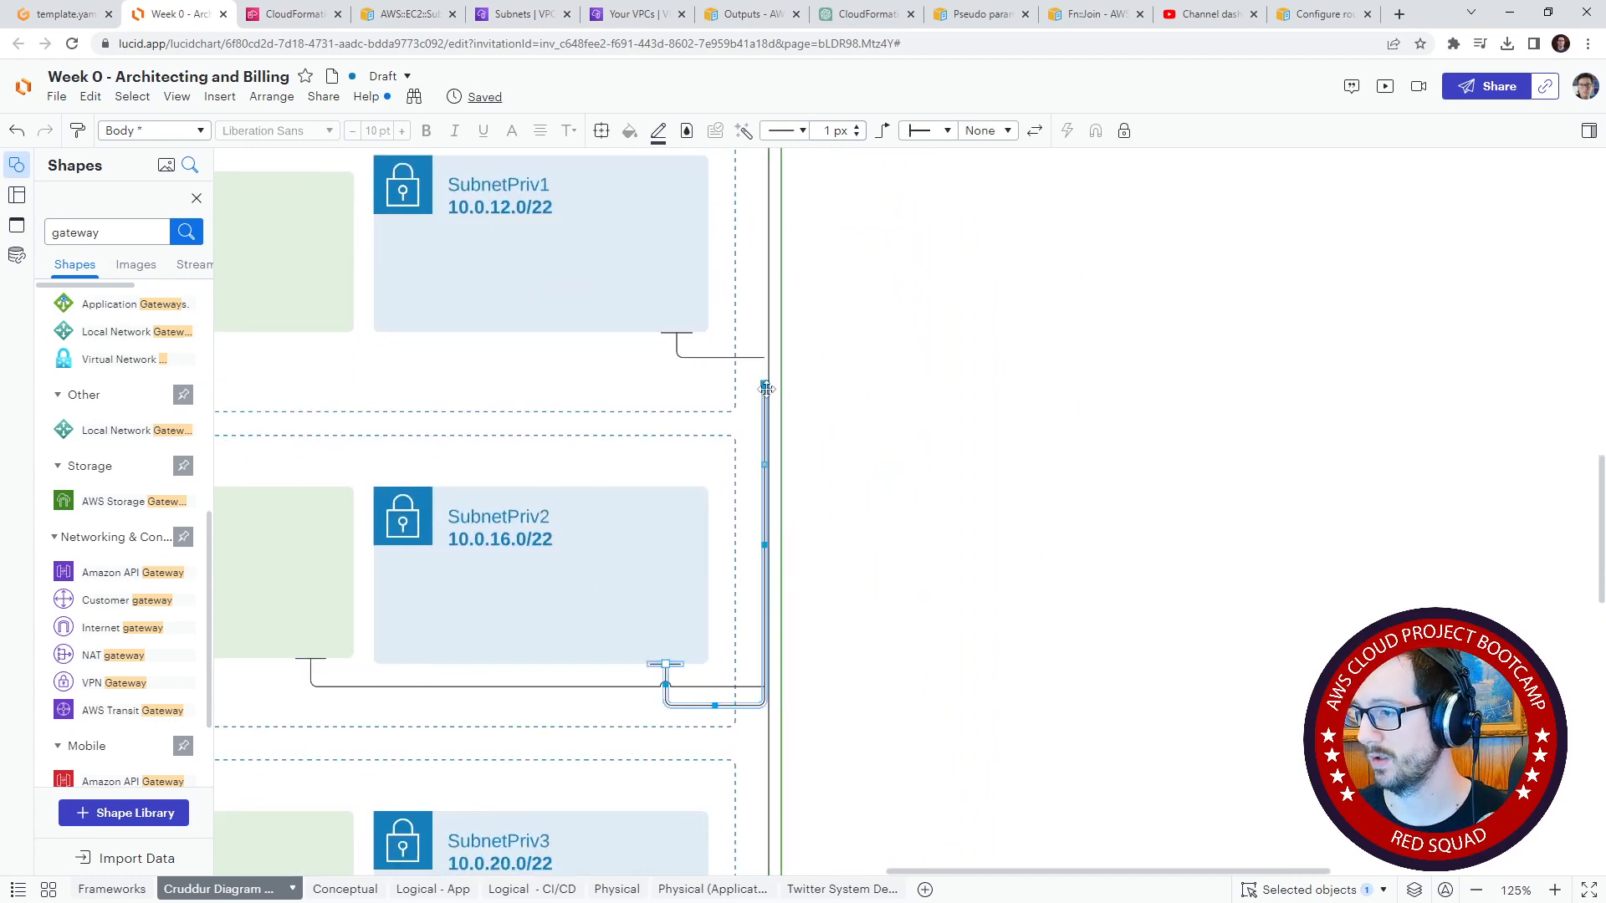
pyautogui.moveTo(766, 389); pyautogui.dragTo(770, 707)
pyautogui.click(824, 680)
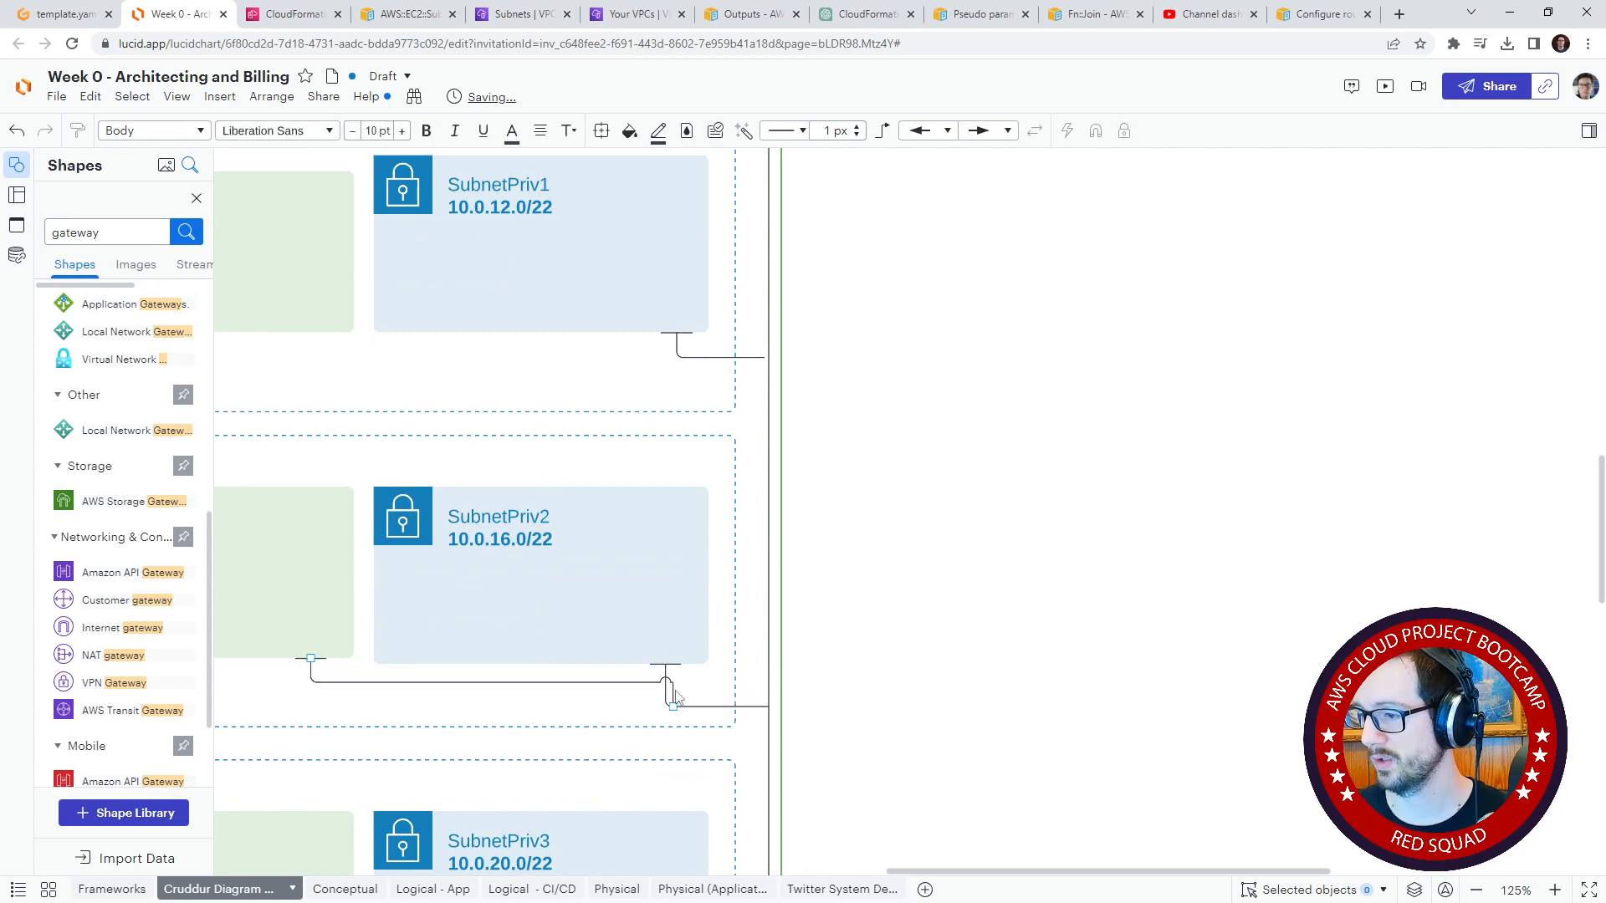
pyautogui.click(676, 696)
pyautogui.moveTo(707, 697); pyautogui.dragTo(761, 681)
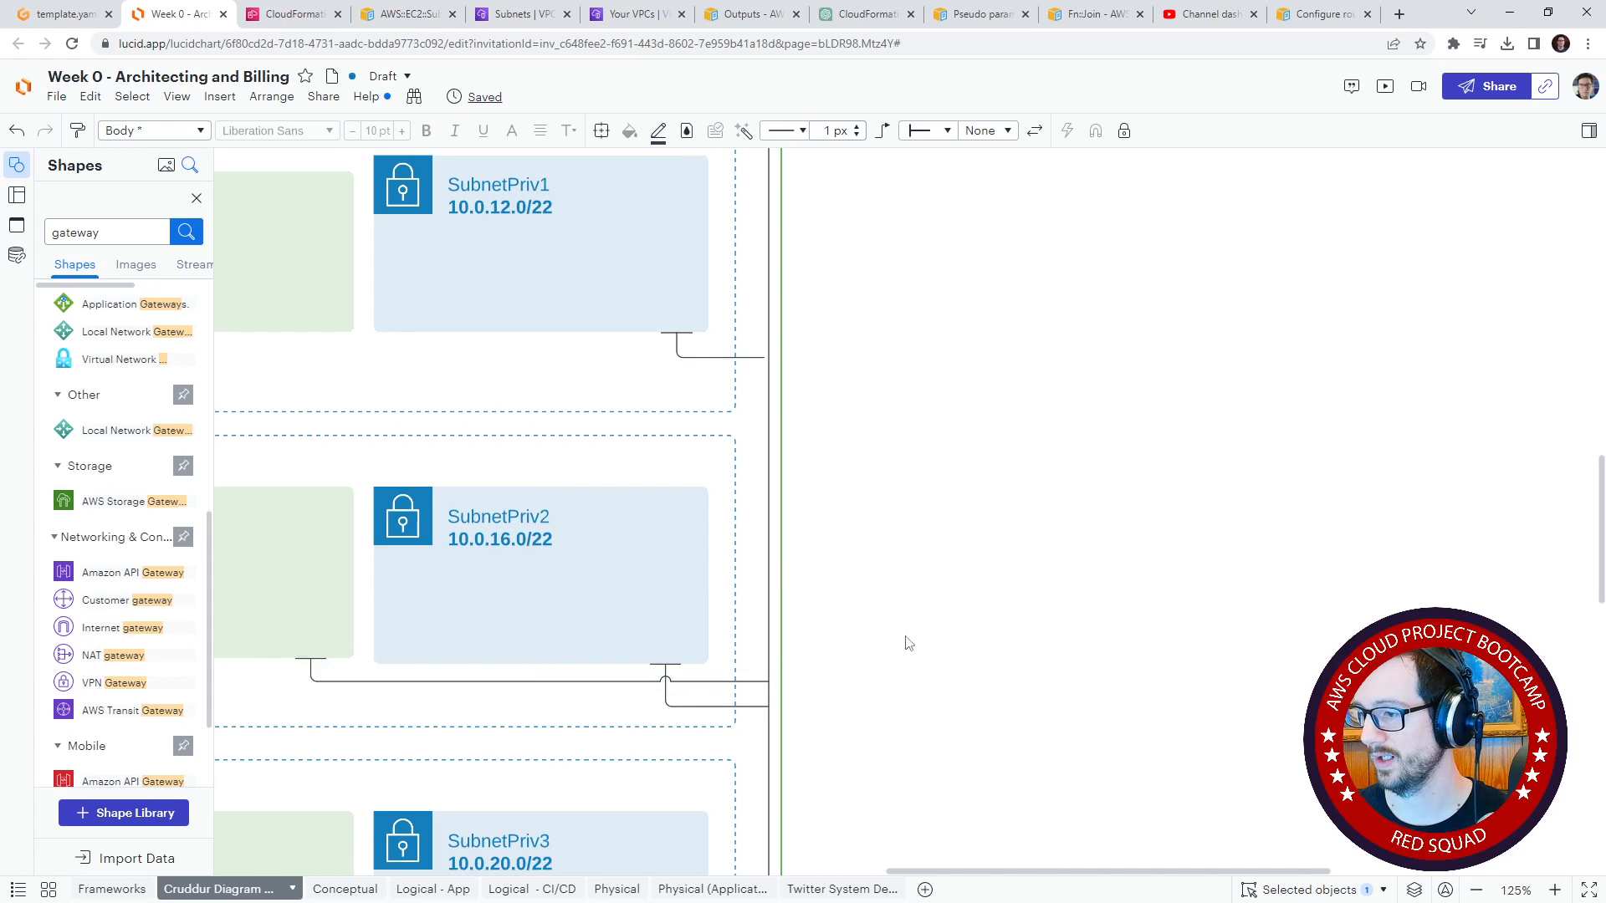
# Step: Extend the free end of SubnetPriv1's connector to meet the vertical router line
pyautogui.moveTo(907, 452); pyautogui.dragTo(879, 543)
pyautogui.moveTo(748, 464); pyautogui.dragTo(798, 478)
pyautogui.click(782, 480)
pyautogui.click(957, 469)
# Step: Connect SubnetPub1's bottom edge to the vertical router line below SubnetPriv1's connector, with None at the router-line end
pyautogui.moveTo(443, 493); pyautogui.dragTo(520, 481)
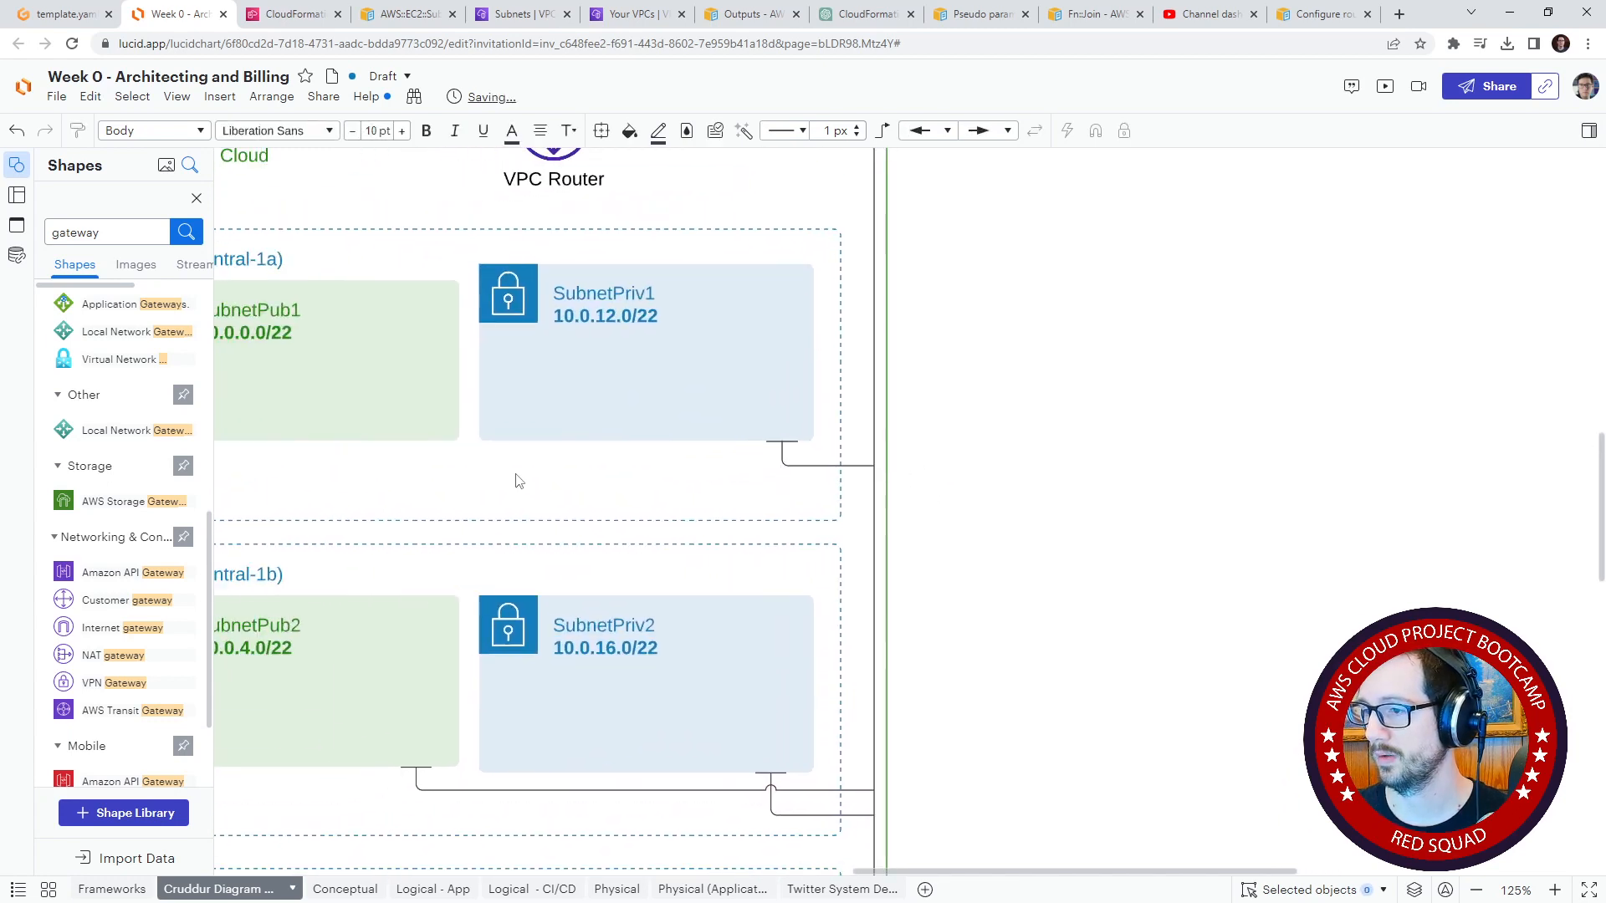
pyautogui.click(434, 443)
pyautogui.click(433, 466)
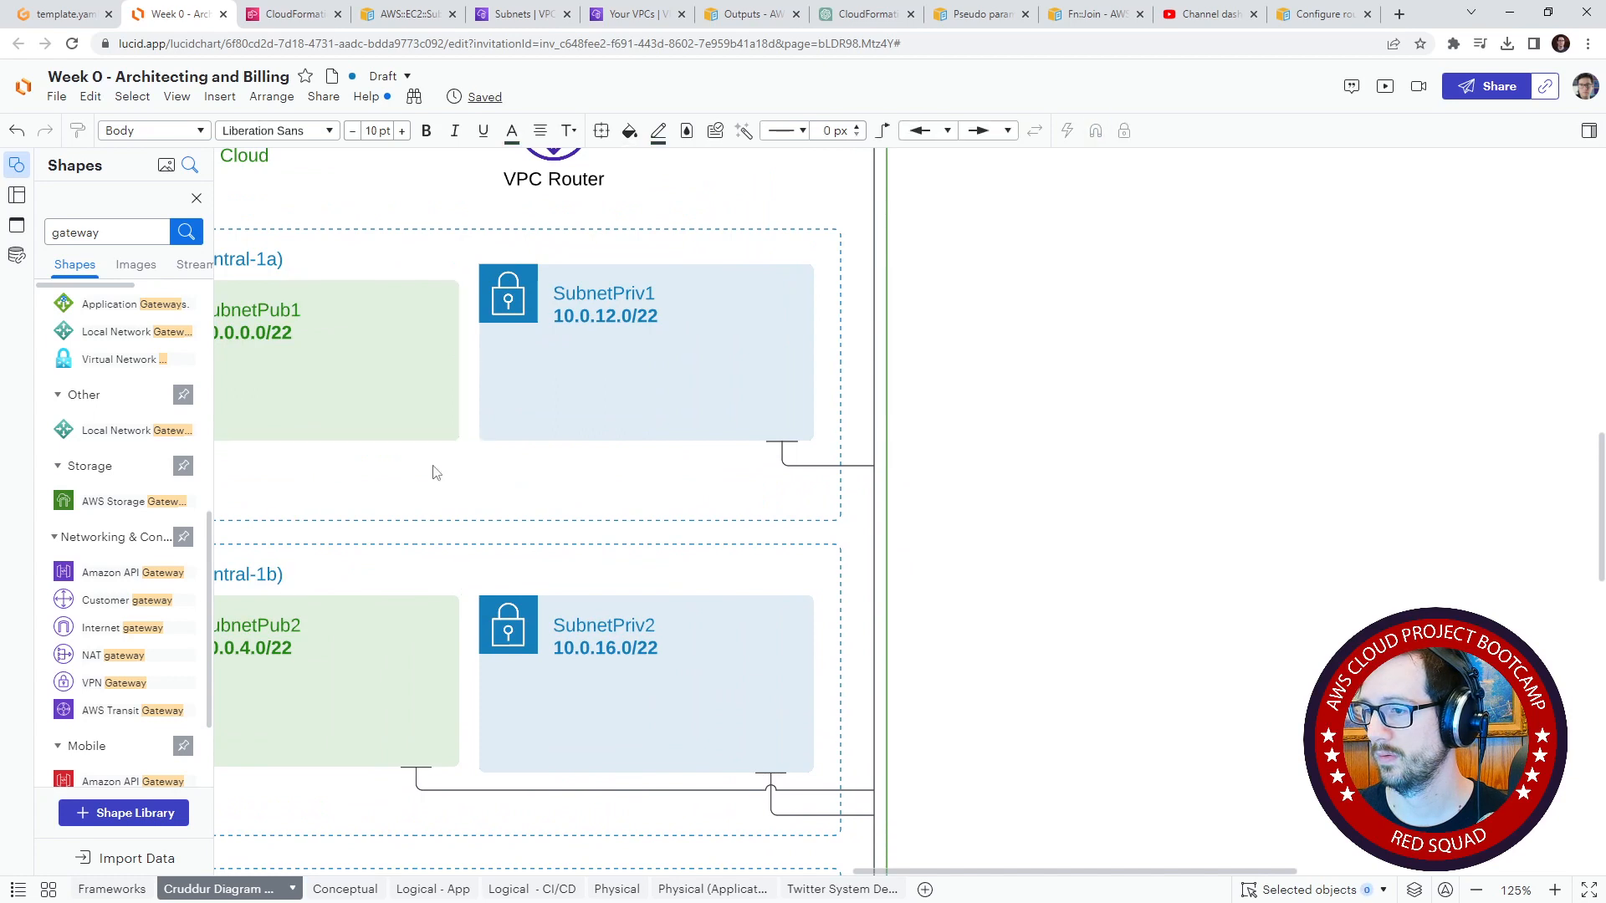
pyautogui.moveTo(427, 445)
pyautogui.mouseDown()
pyautogui.moveTo(742, 502)
pyautogui.moveTo(871, 482)
pyautogui.mouseUp()
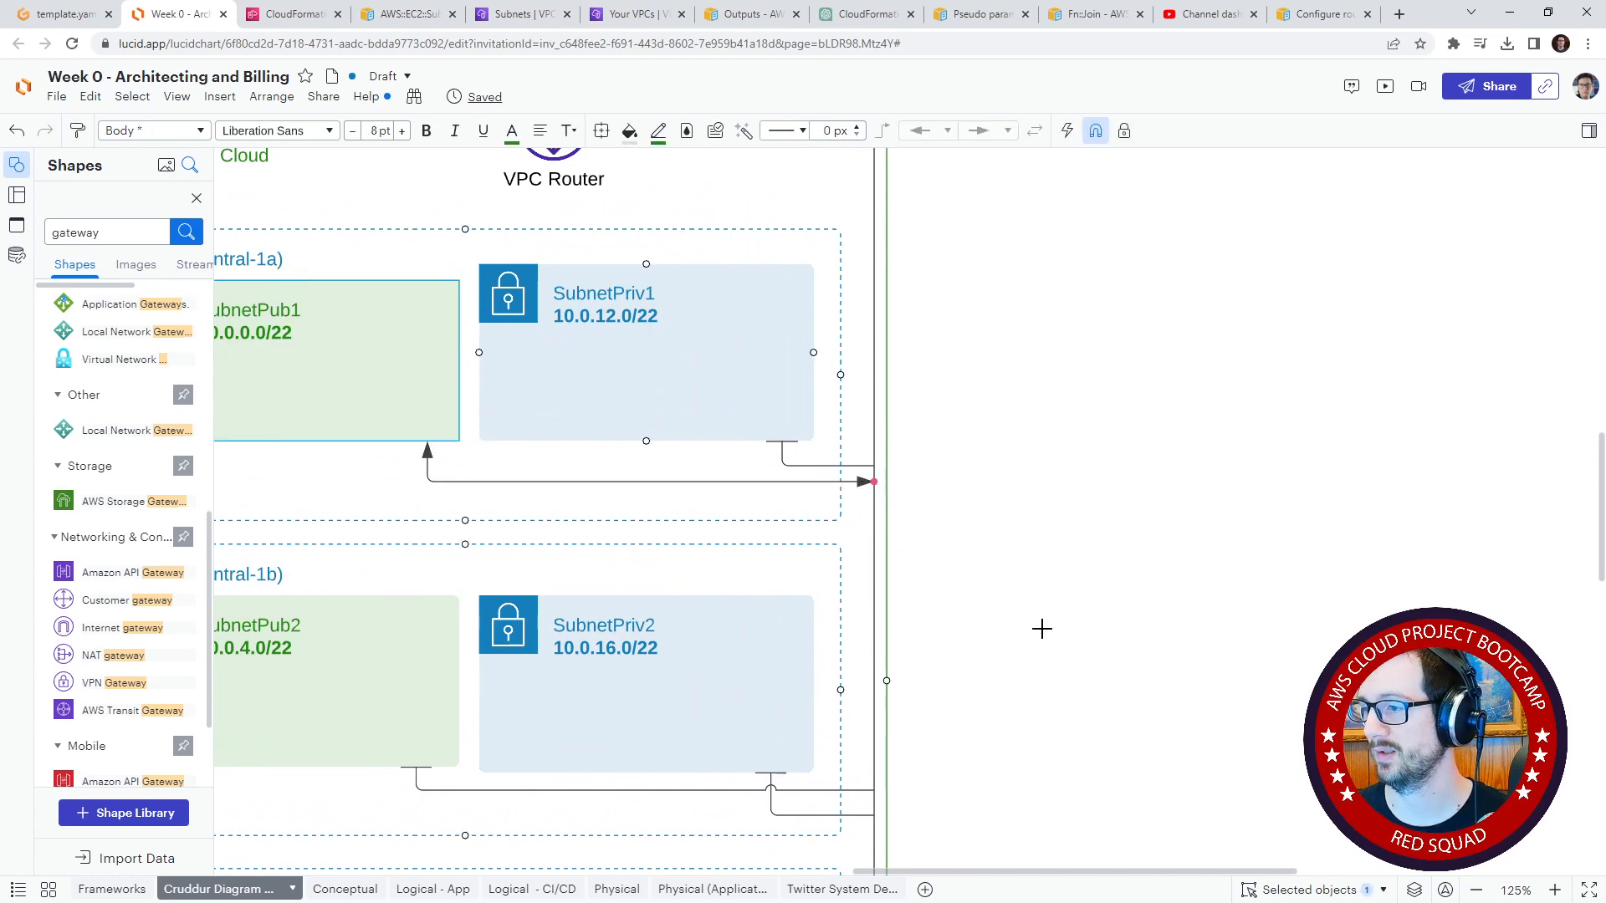
pyautogui.moveTo(1042, 629); pyautogui.dragTo(1042, 488)
pyautogui.click(829, 290)
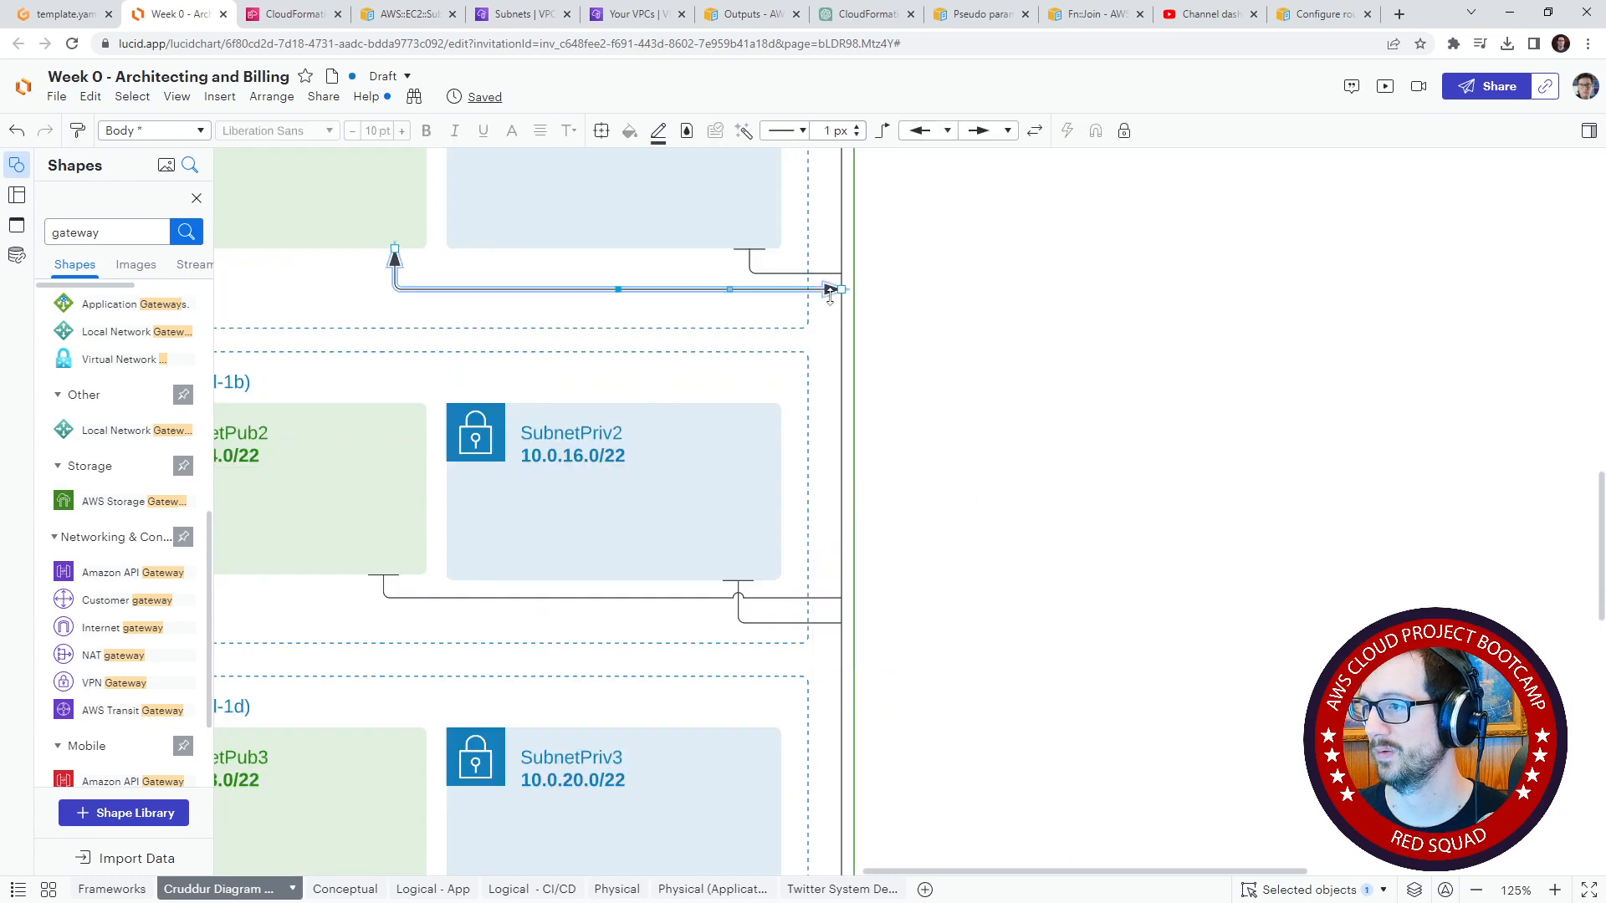
pyautogui.click(988, 138)
pyautogui.click(989, 157)
pyautogui.click(970, 421)
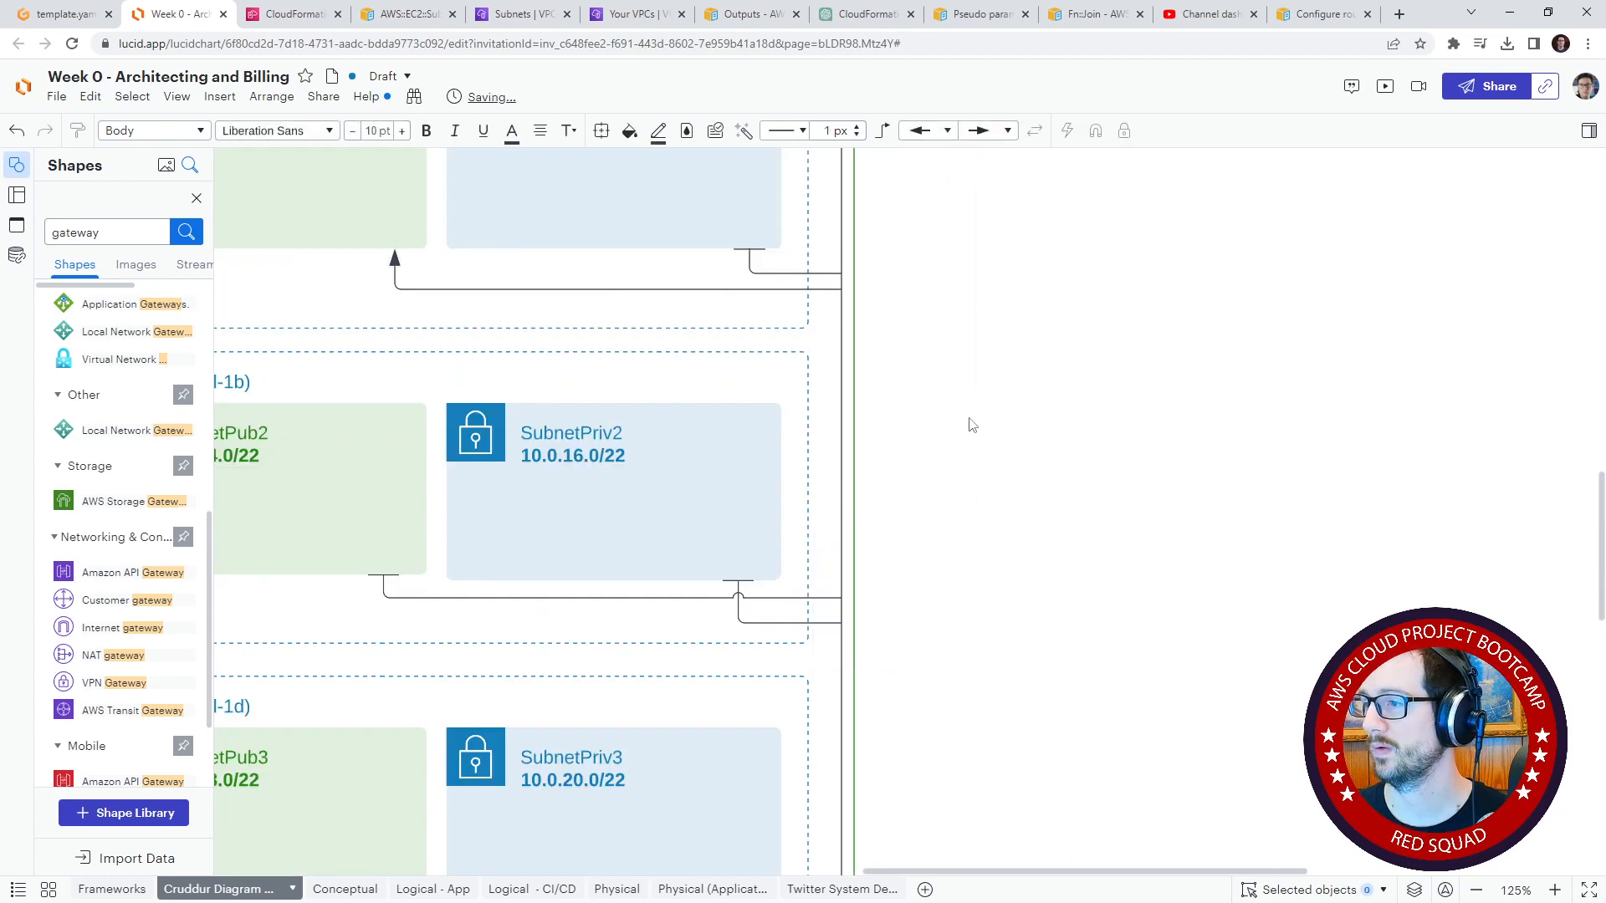
# Step: Pull the SubnetPub2 connector's end clear of the vertical router line and move SubnetPriv2's attachment point higher on that line
pyautogui.moveTo(970, 419); pyautogui.dragTo(1041, 337)
pyautogui.click(823, 537)
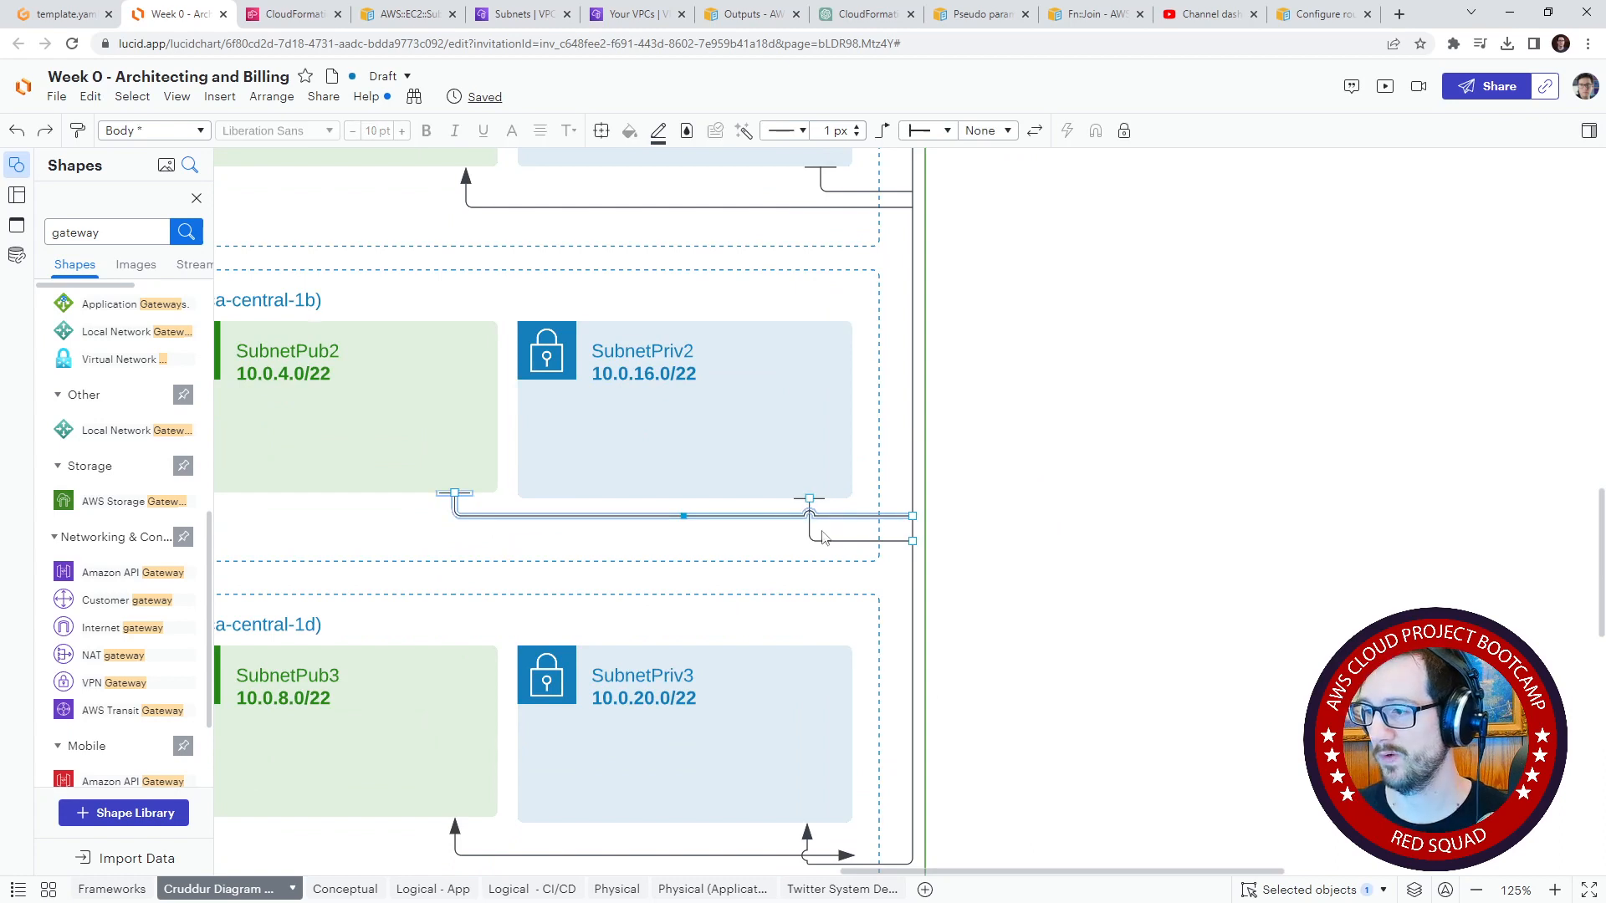
pyautogui.moveTo(688, 518); pyautogui.dragTo(1119, 567)
pyautogui.press('Delete')
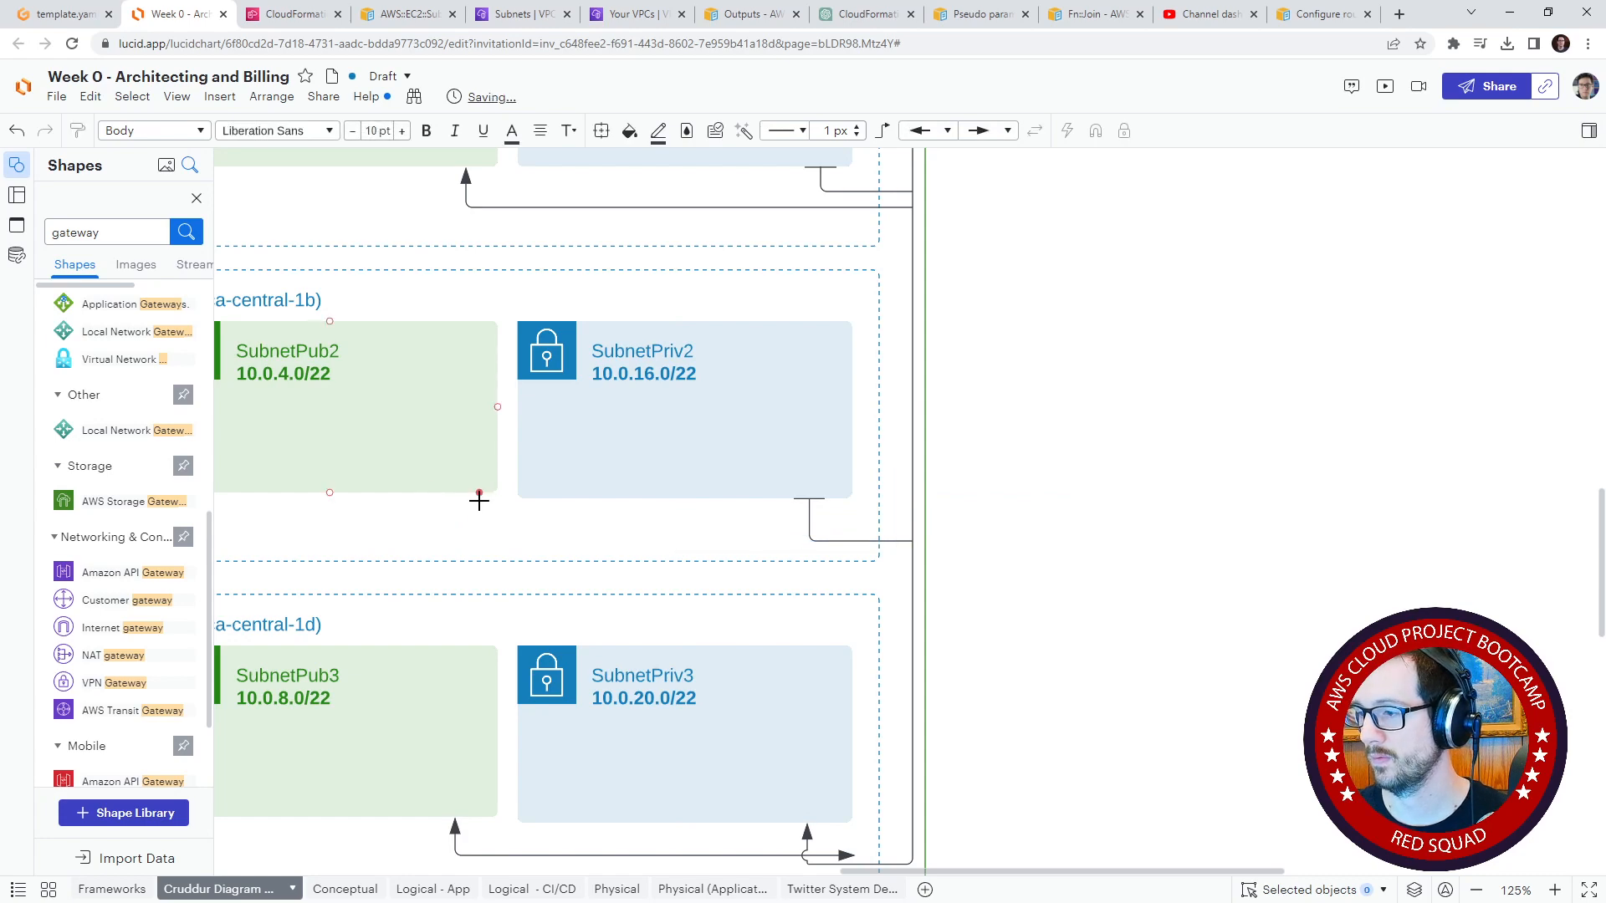
pyautogui.hotkey('ctrl', 'z')
pyautogui.hotkey('ctrl', '=')
pyautogui.hotkey('ctrl', '=')
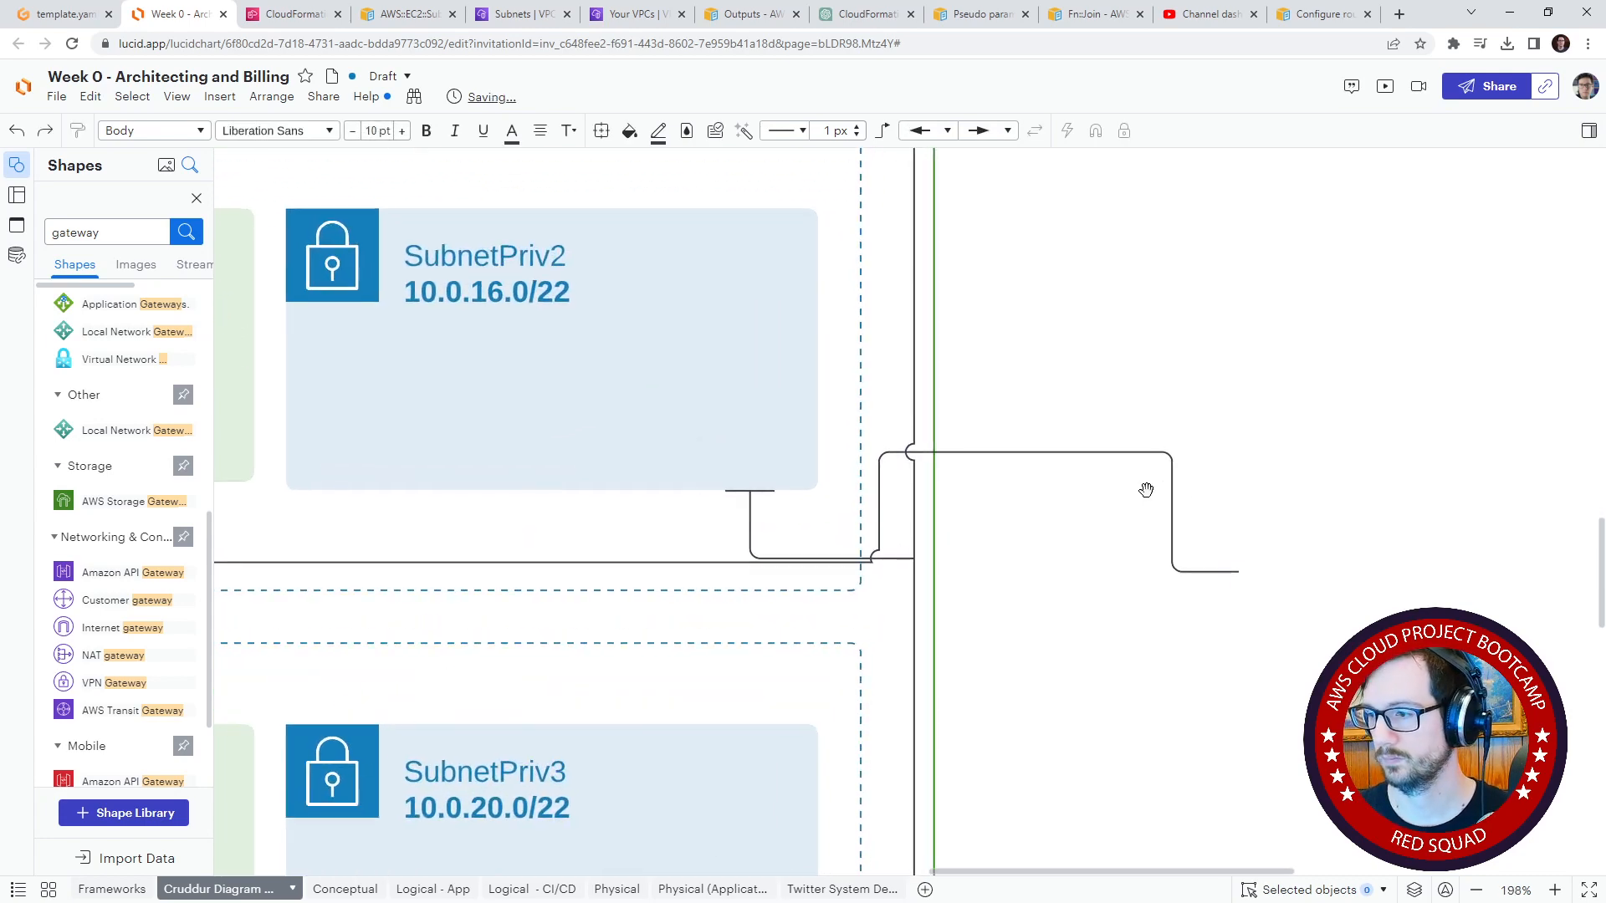
pyautogui.click(908, 560)
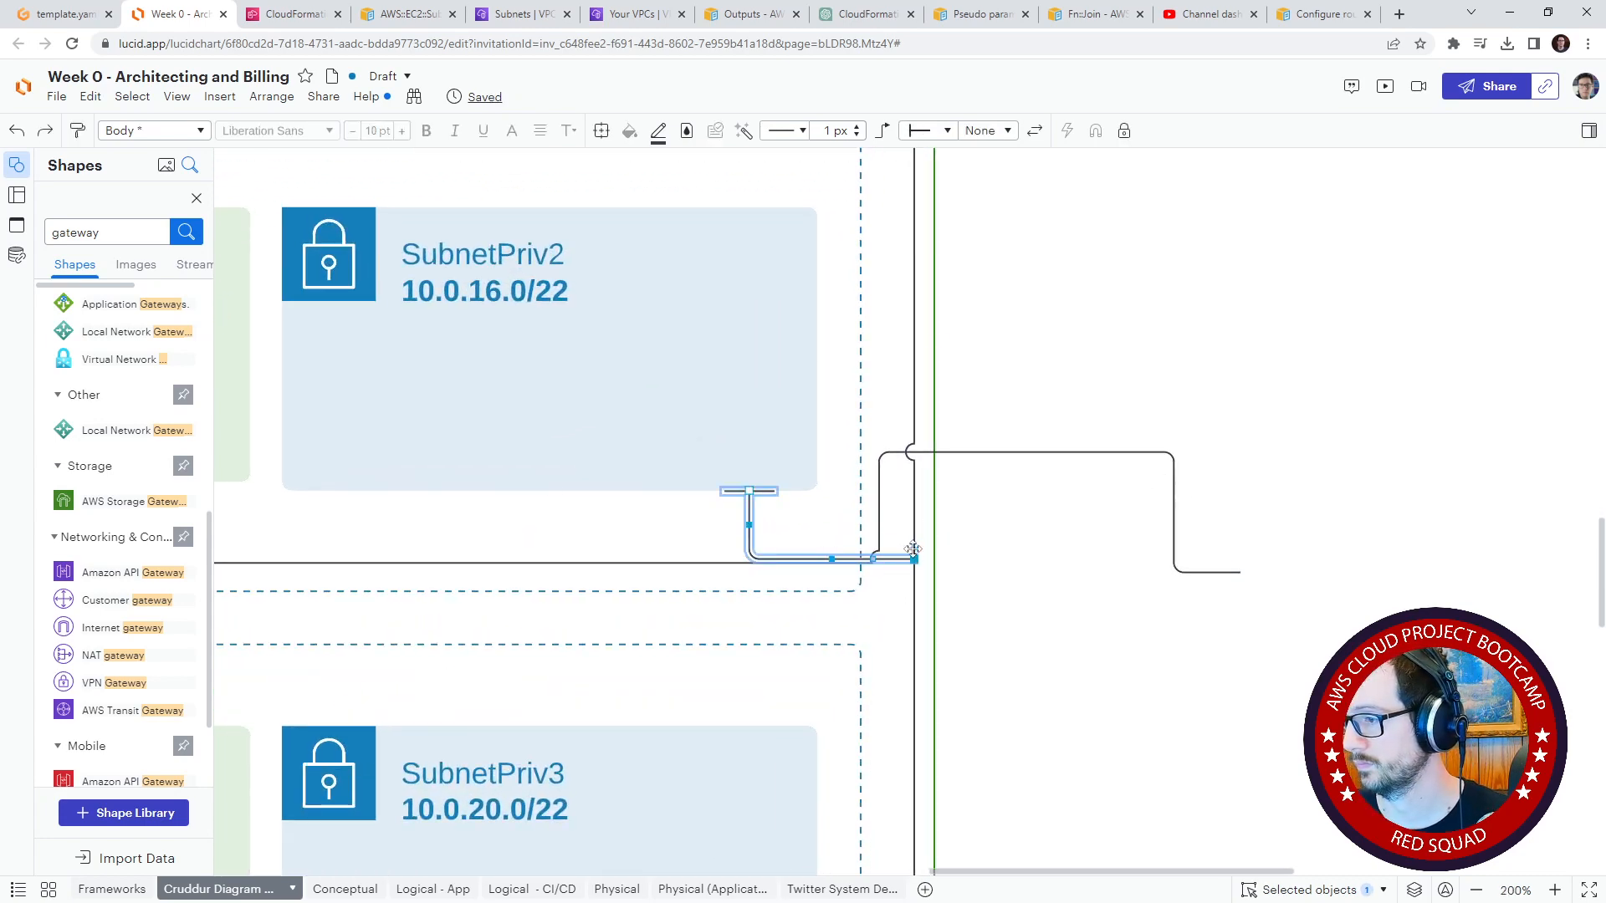
pyautogui.moveTo(913, 549); pyautogui.dragTo(914, 516)
# Step: Reattach the SubnetPub2 connector to the vertical router line below SubnetPriv2's connector and straighten out its loop
pyautogui.click(1237, 572)
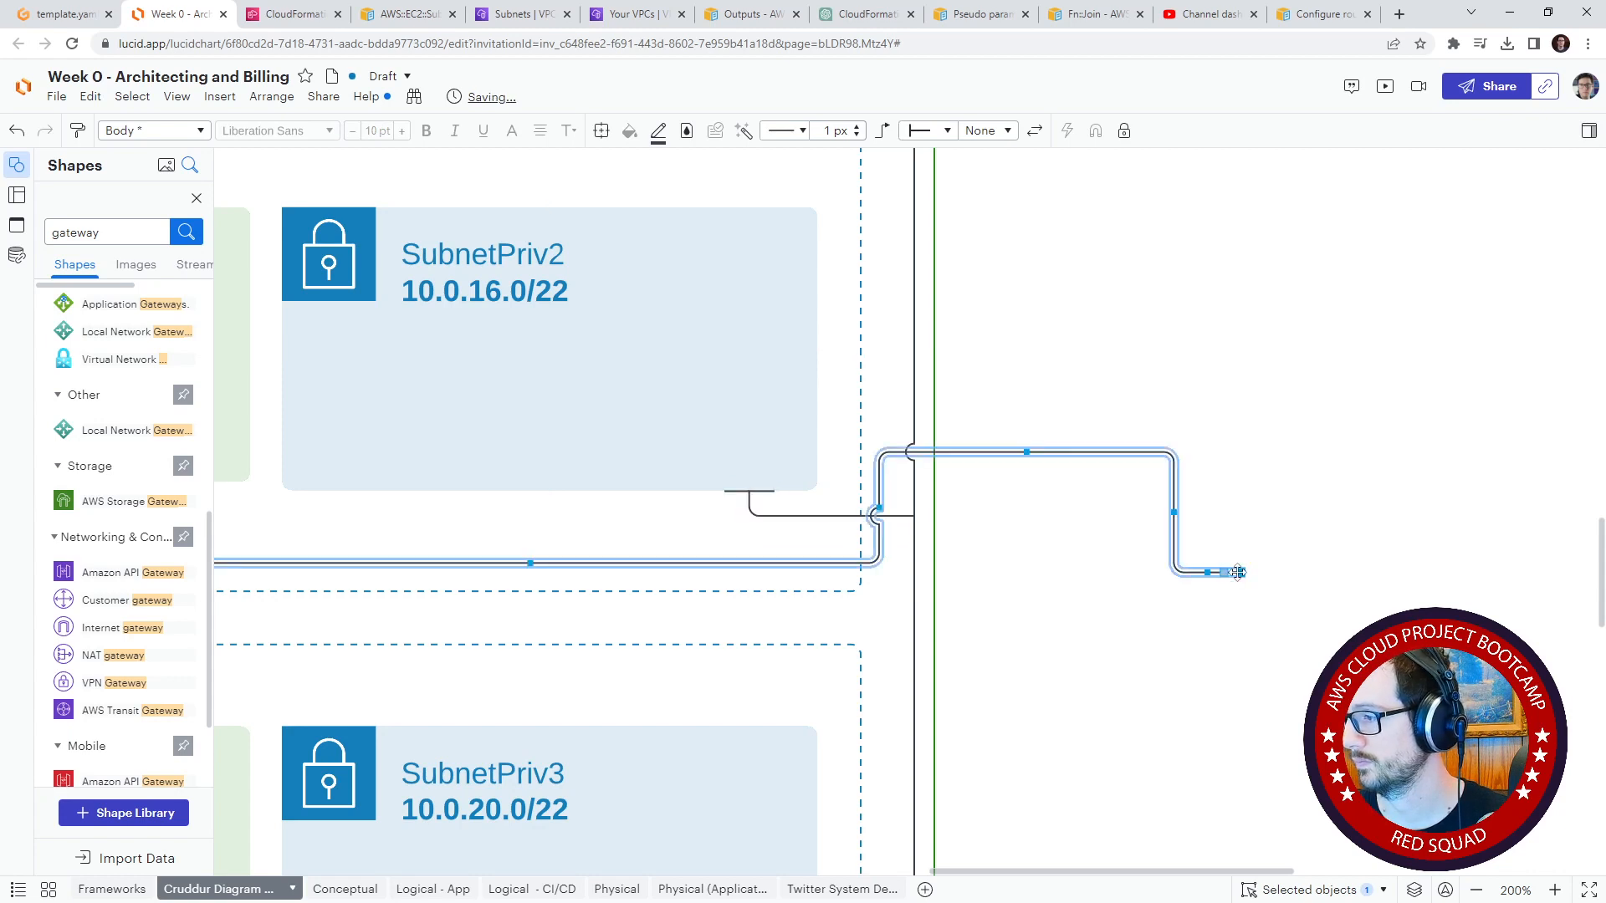
pyautogui.moveTo(1237, 572); pyautogui.dragTo(914, 560)
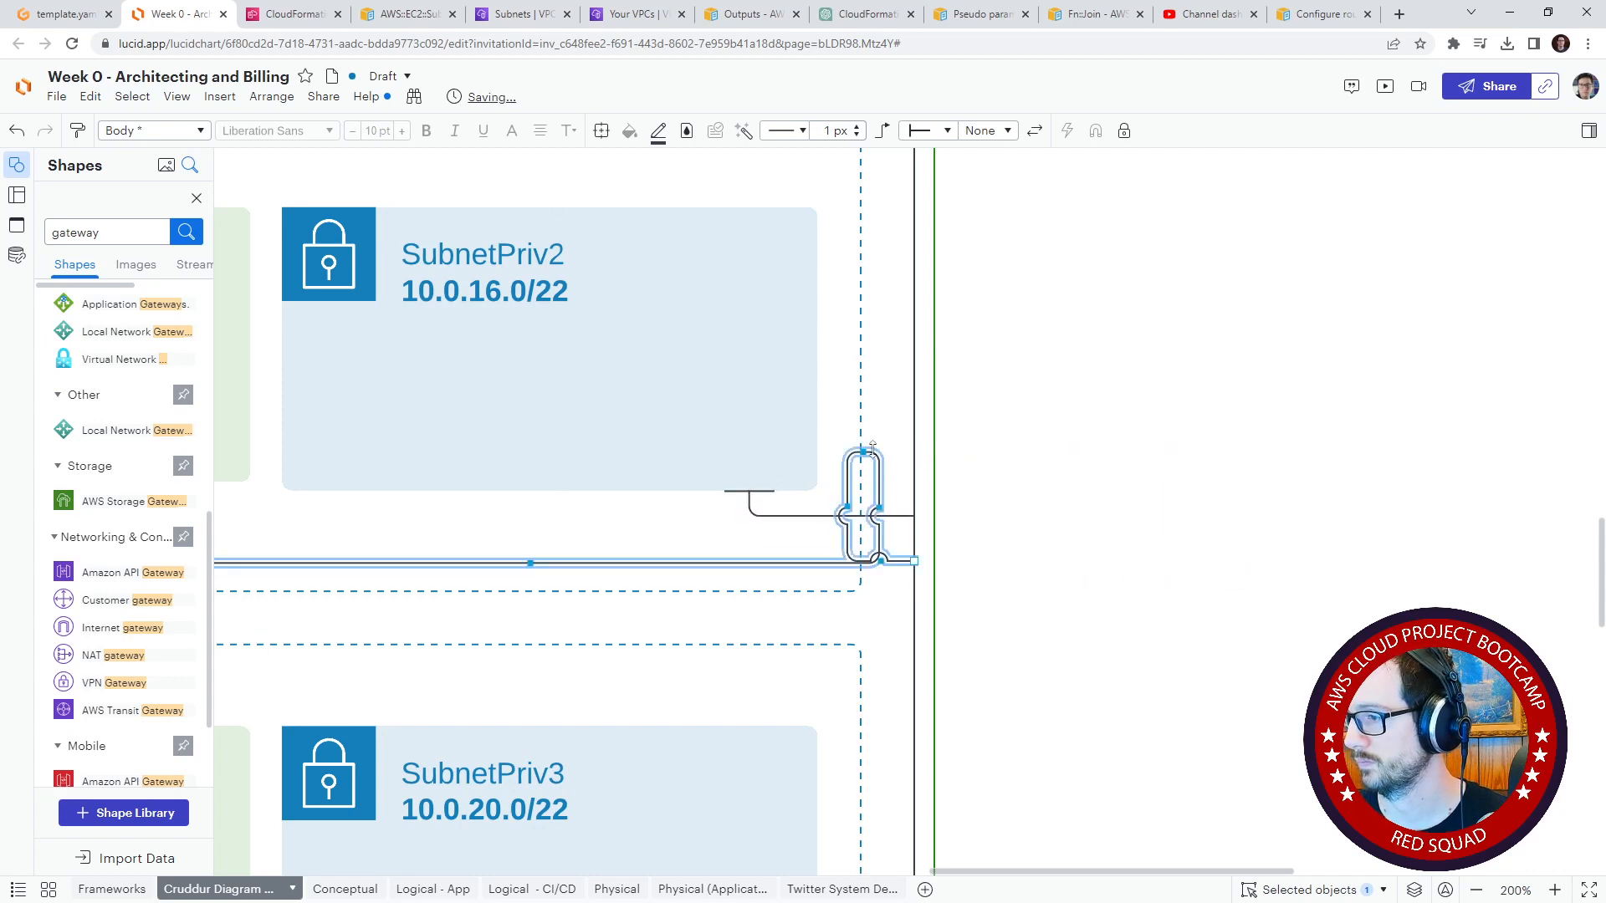
pyautogui.moveTo(865, 452); pyautogui.dragTo(914, 561)
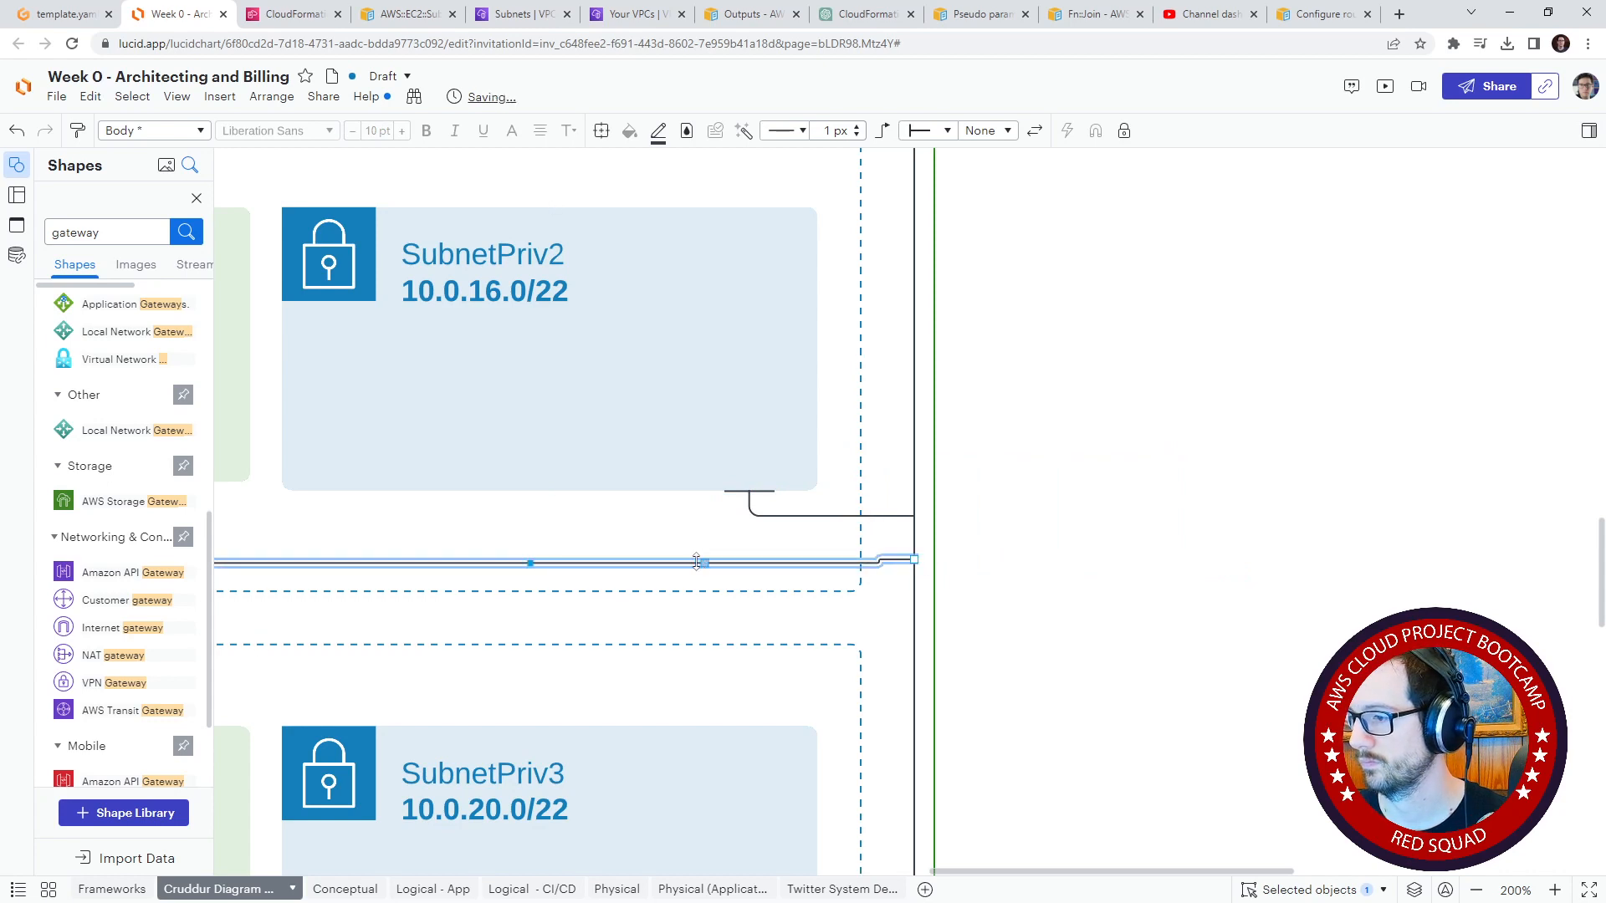
pyautogui.moveTo(495, 544); pyautogui.dragTo(542, 531)
pyautogui.click(1172, 645)
# Step: Lower the SubnetPriv2 connector's attachment point slightly on the vertical router line and flatten the connector's loop
pyautogui.moveTo(1172, 645); pyautogui.dragTo(1154, 753)
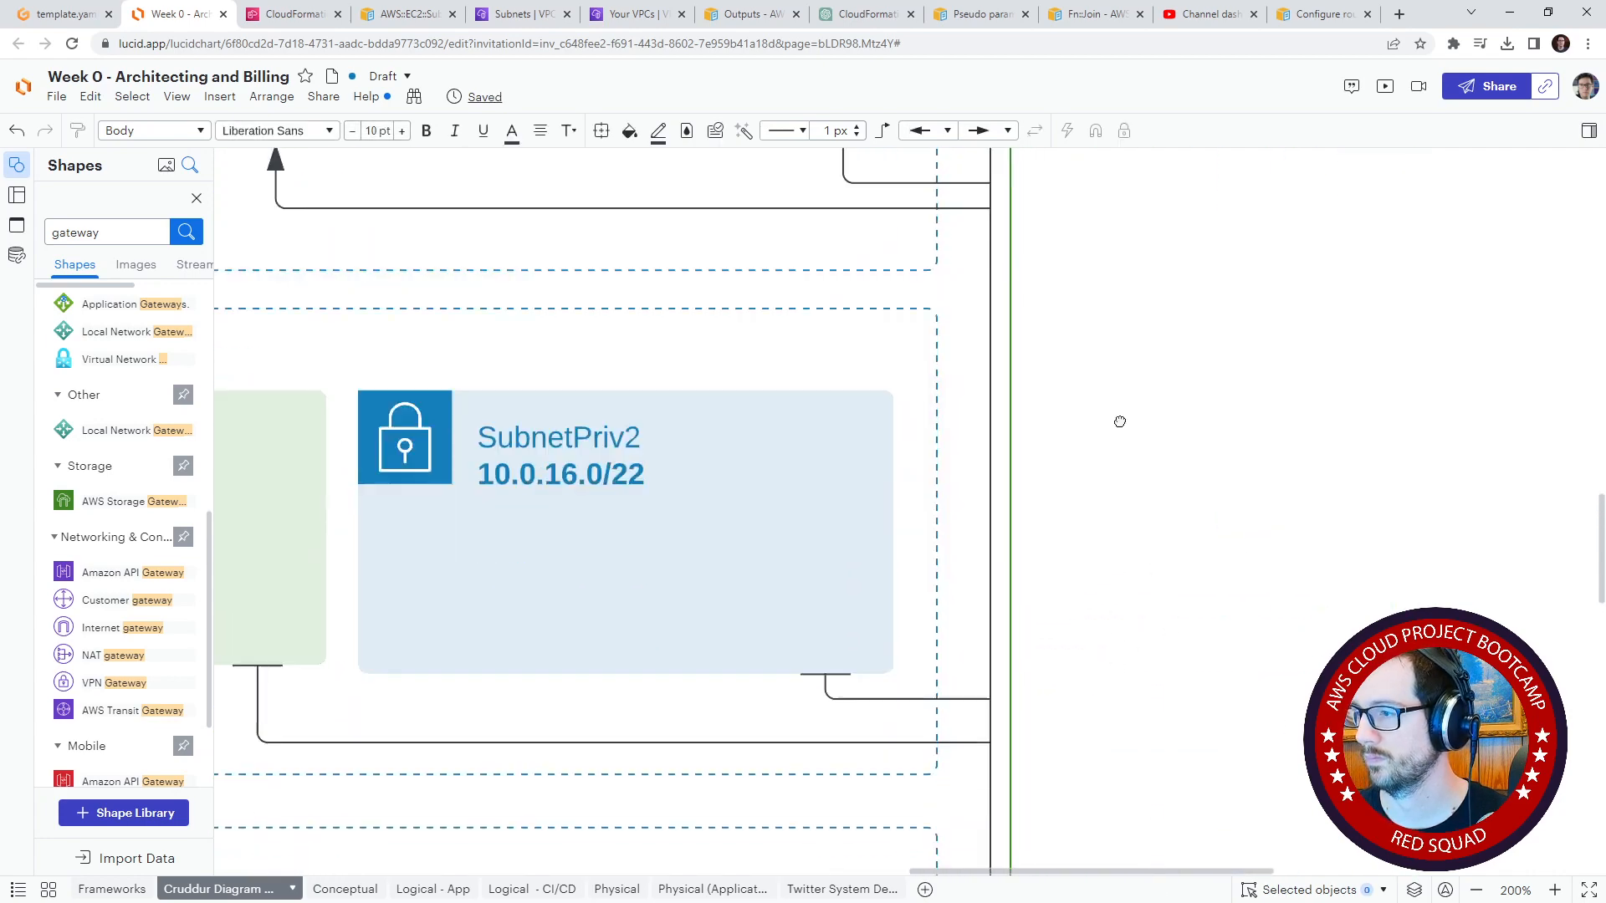
pyautogui.click(915, 635)
pyautogui.moveTo(914, 636); pyautogui.dragTo(993, 656)
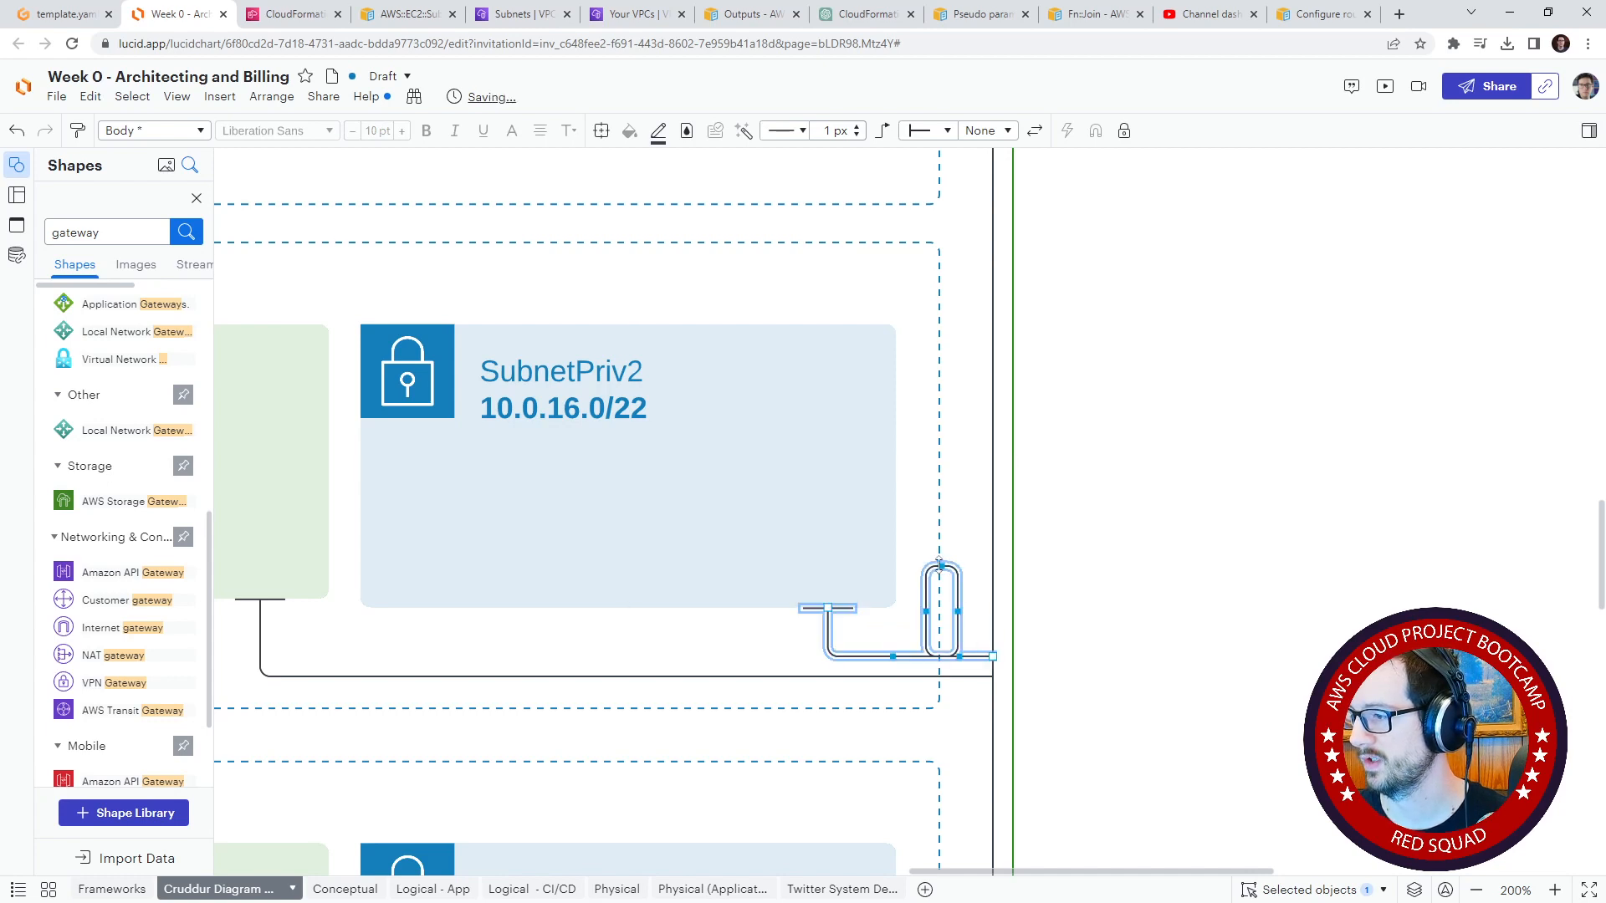
pyautogui.moveTo(938, 565); pyautogui.dragTo(934, 657)
# Step: Move the lower end of the vertical router line from SubnetPriv3 to SubnetPub3's bottom edge
pyautogui.moveTo(1178, 709); pyautogui.dragTo(1072, 637)
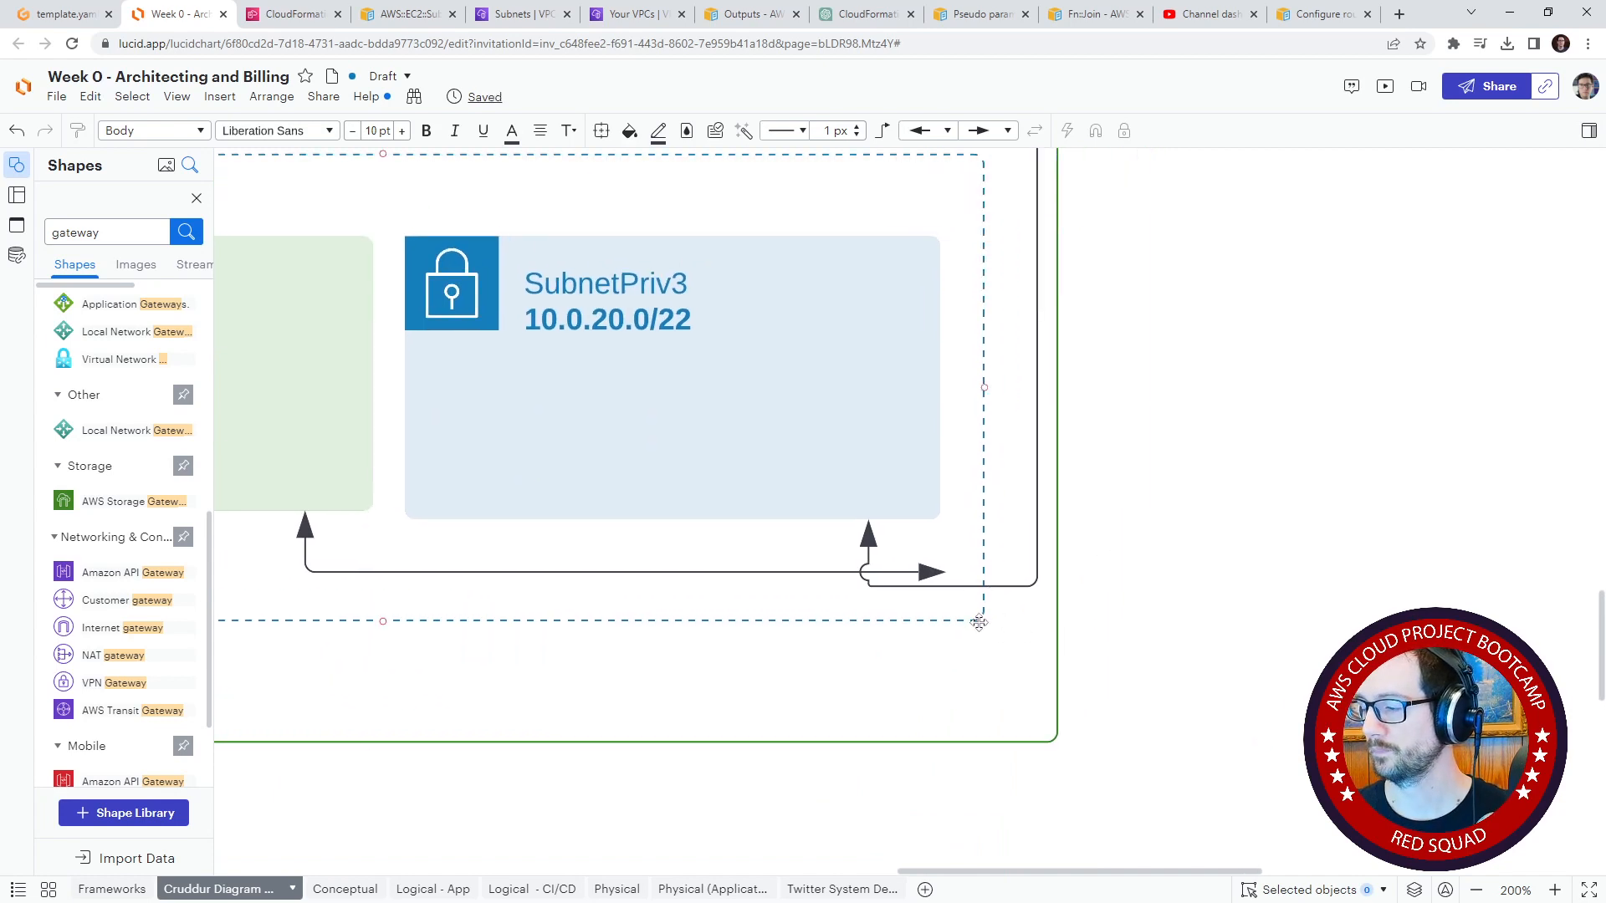
pyautogui.moveTo(1111, 479); pyautogui.dragTo(1204, 781)
pyautogui.moveTo(1188, 567); pyautogui.dragTo(1175, 895)
pyautogui.moveTo(1205, 676); pyautogui.dragTo(1204, 215)
pyautogui.click(949, 483)
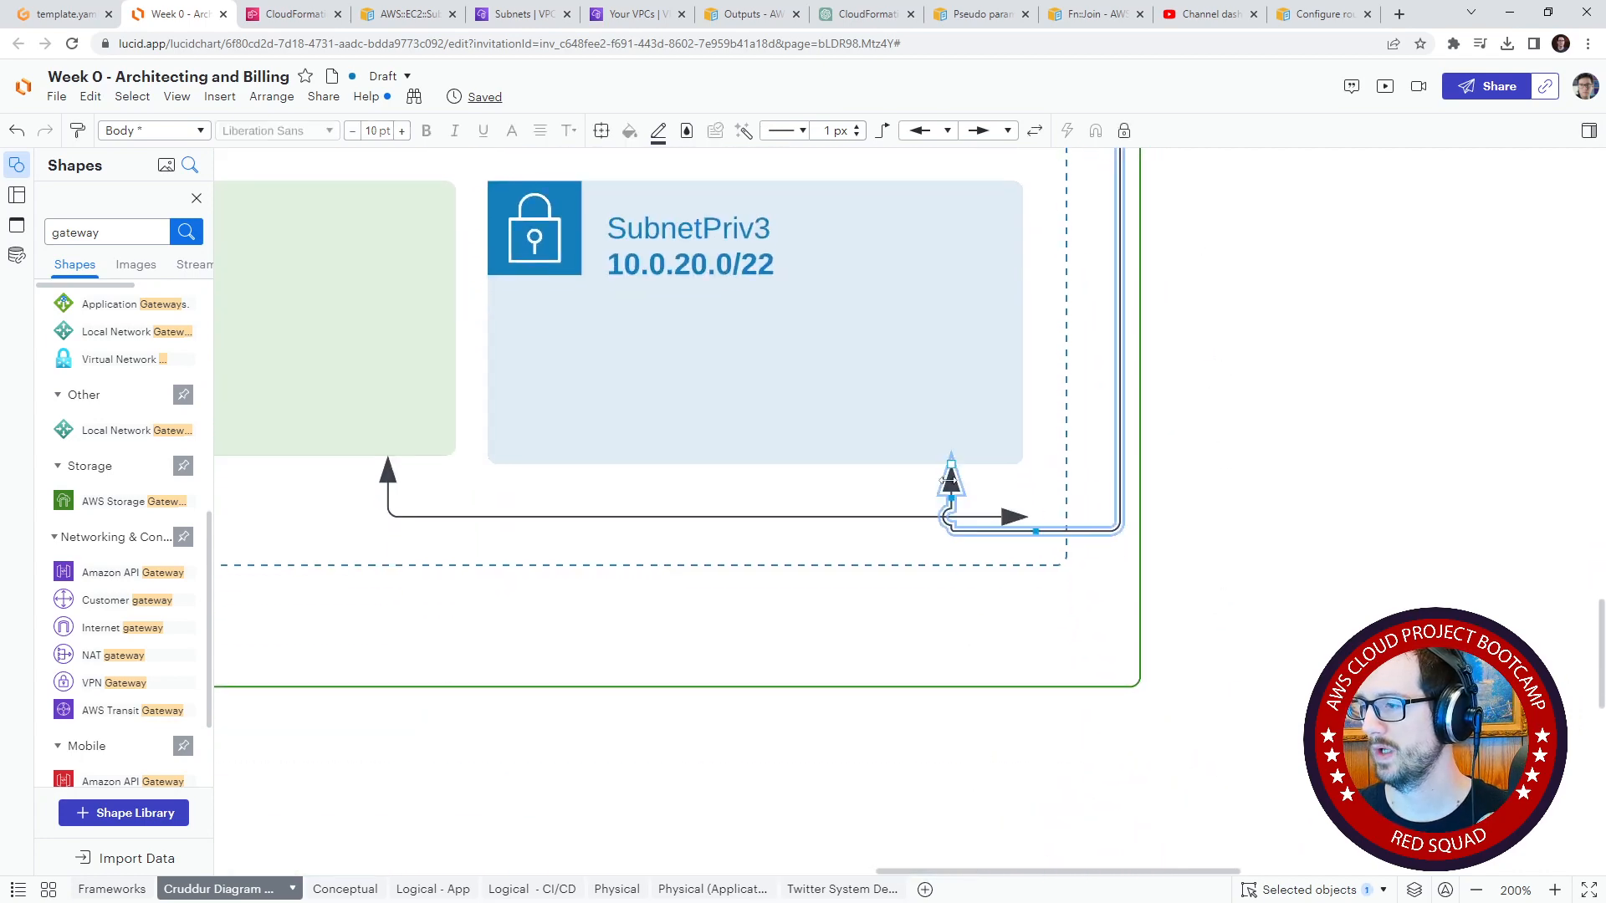
pyautogui.moveTo(949, 467); pyautogui.dragTo(368, 460)
# Step: Delete the short unattached double-arrow connector that starts at SubnetPub3's bottom edge
pyautogui.hscroll(-3, 498, 494)
pyautogui.scroll(1, 498, 493)
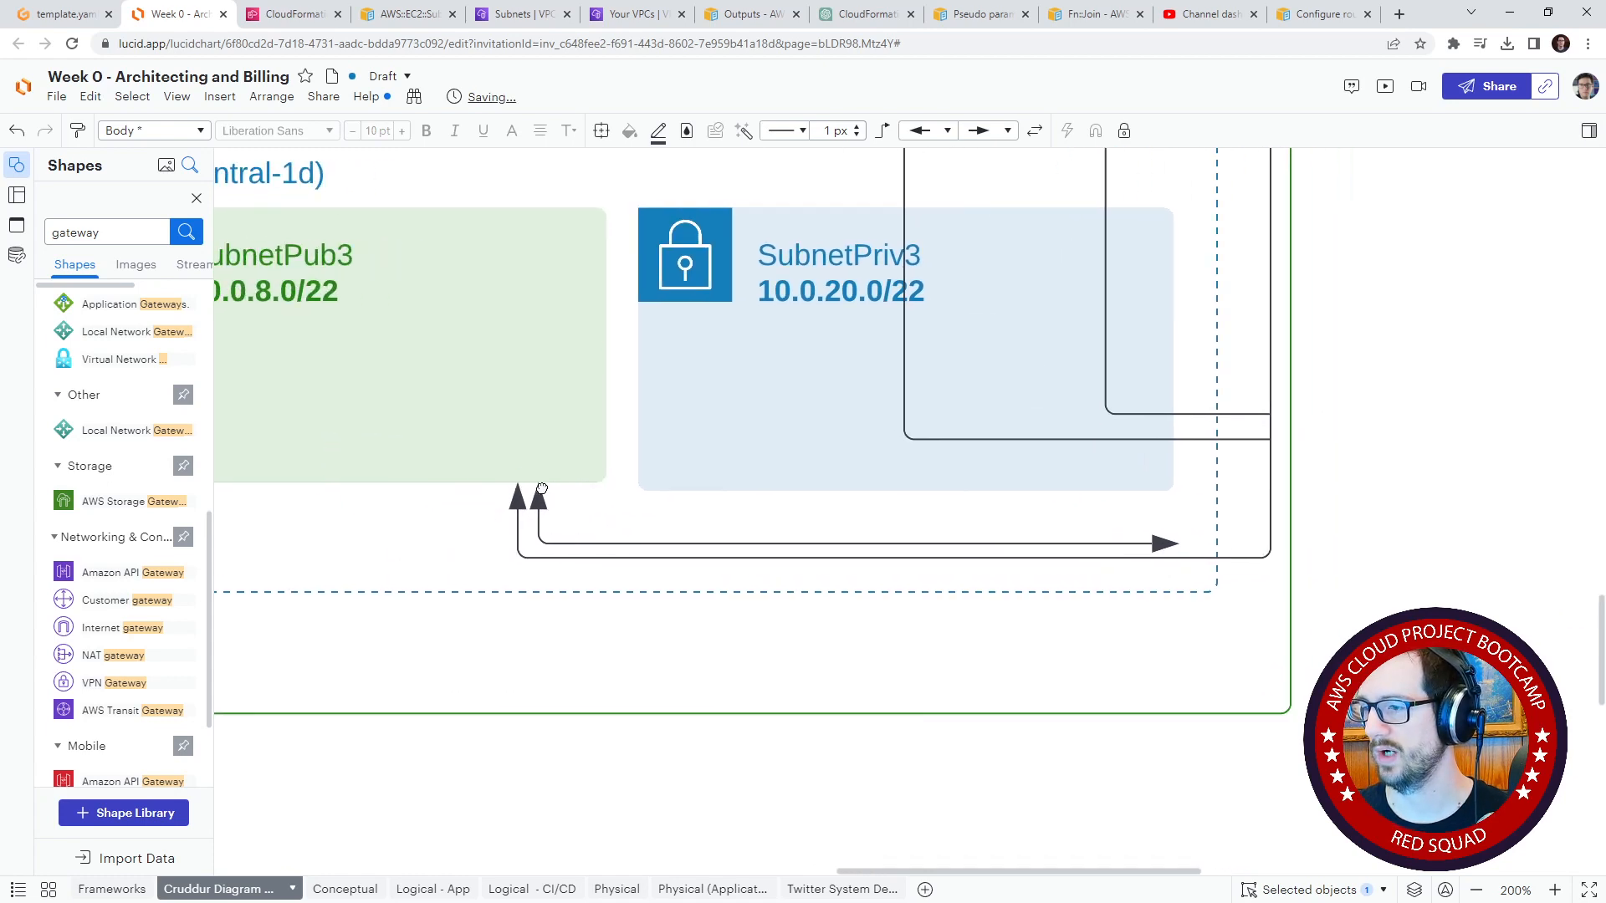
pyautogui.click(1140, 477)
pyautogui.scroll(5, 1145, 518)
pyautogui.hscroll(3, 1144, 519)
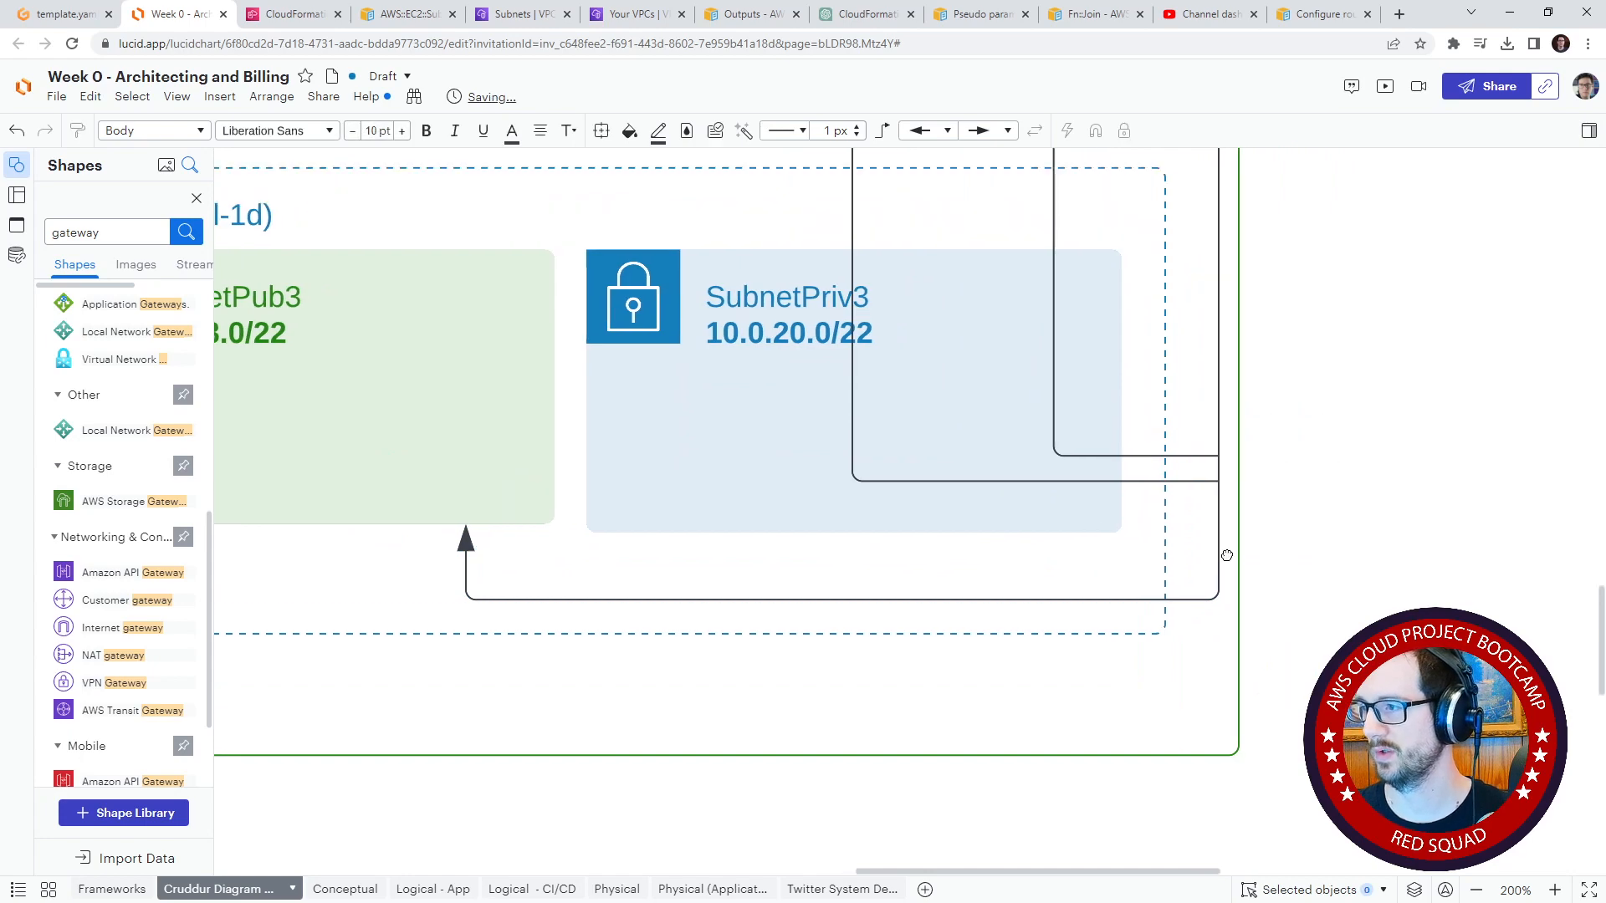
# Step: Reattach the displaced SubnetPriv2 connector to the vertical router line just below SubnetPriv2, removing its long detour past SubnetPriv3
pyautogui.moveTo(1126, 546); pyautogui.dragTo(1020, 342)
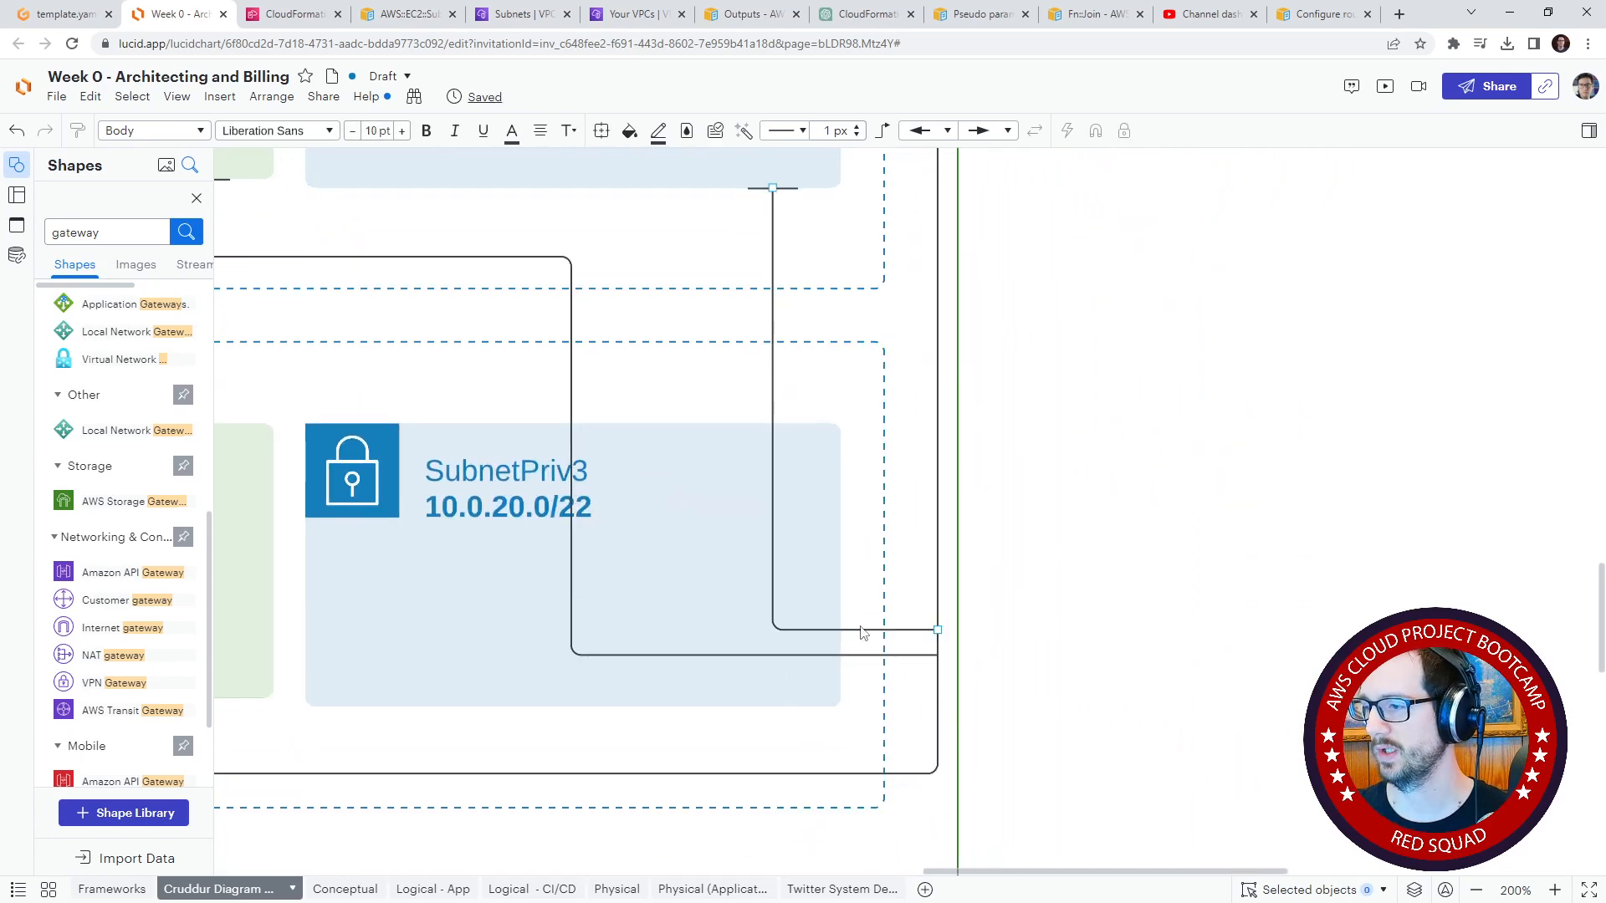
pyautogui.moveTo(1068, 633); pyautogui.dragTo(1119, 613)
pyautogui.click(906, 611)
pyautogui.moveTo(907, 611); pyautogui.dragTo(894, 231)
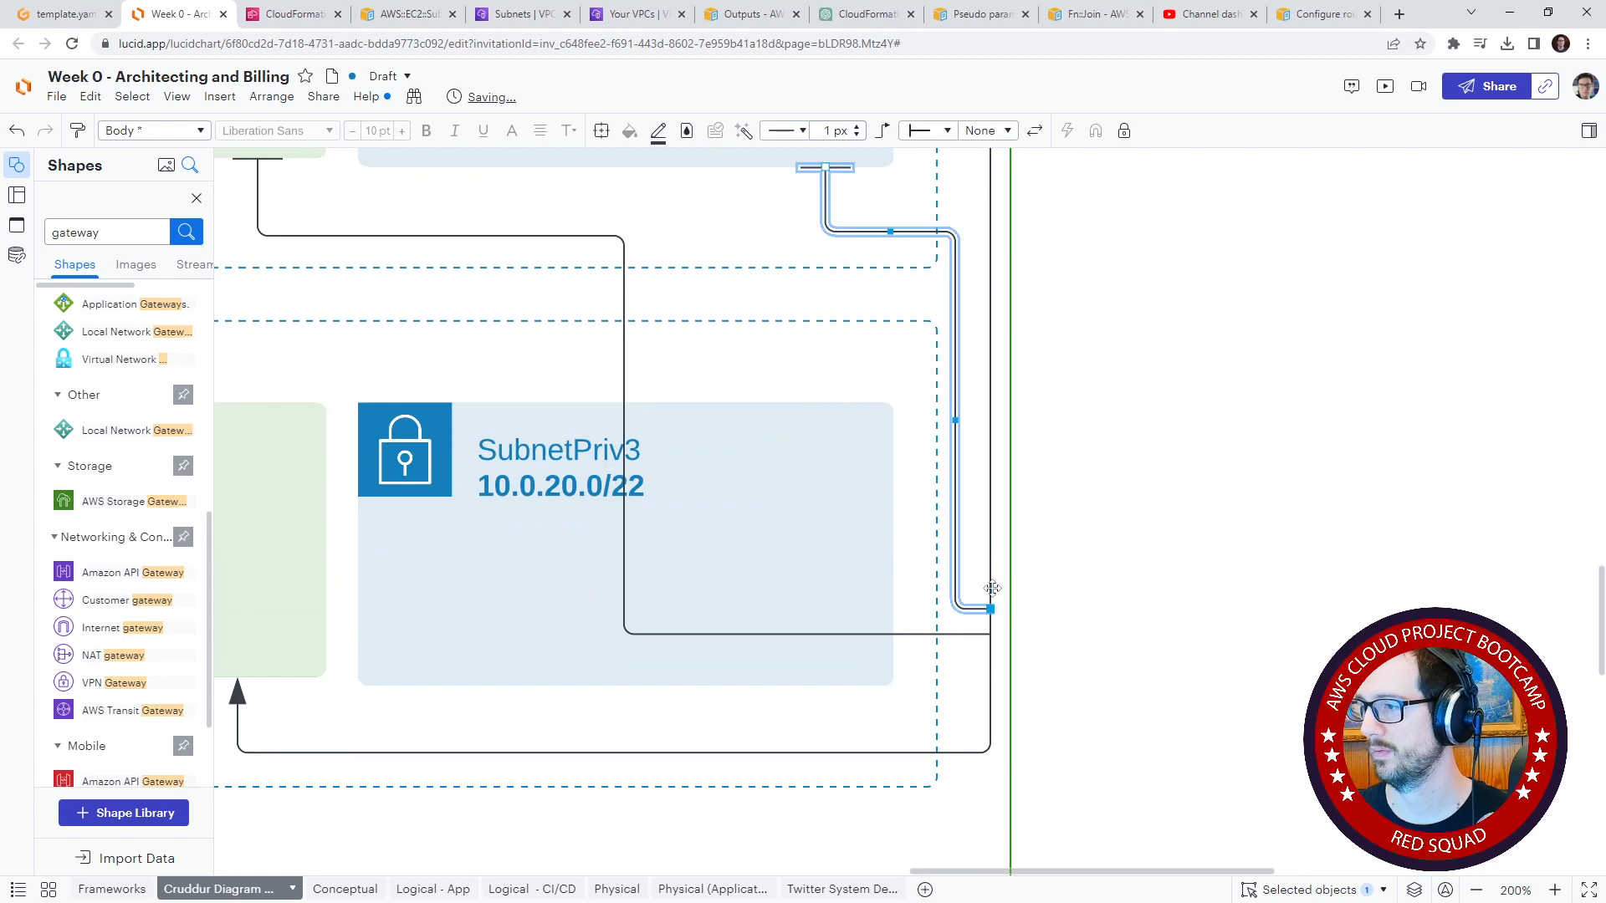
pyautogui.moveTo(993, 588); pyautogui.dragTo(998, 230)
pyautogui.click(994, 208)
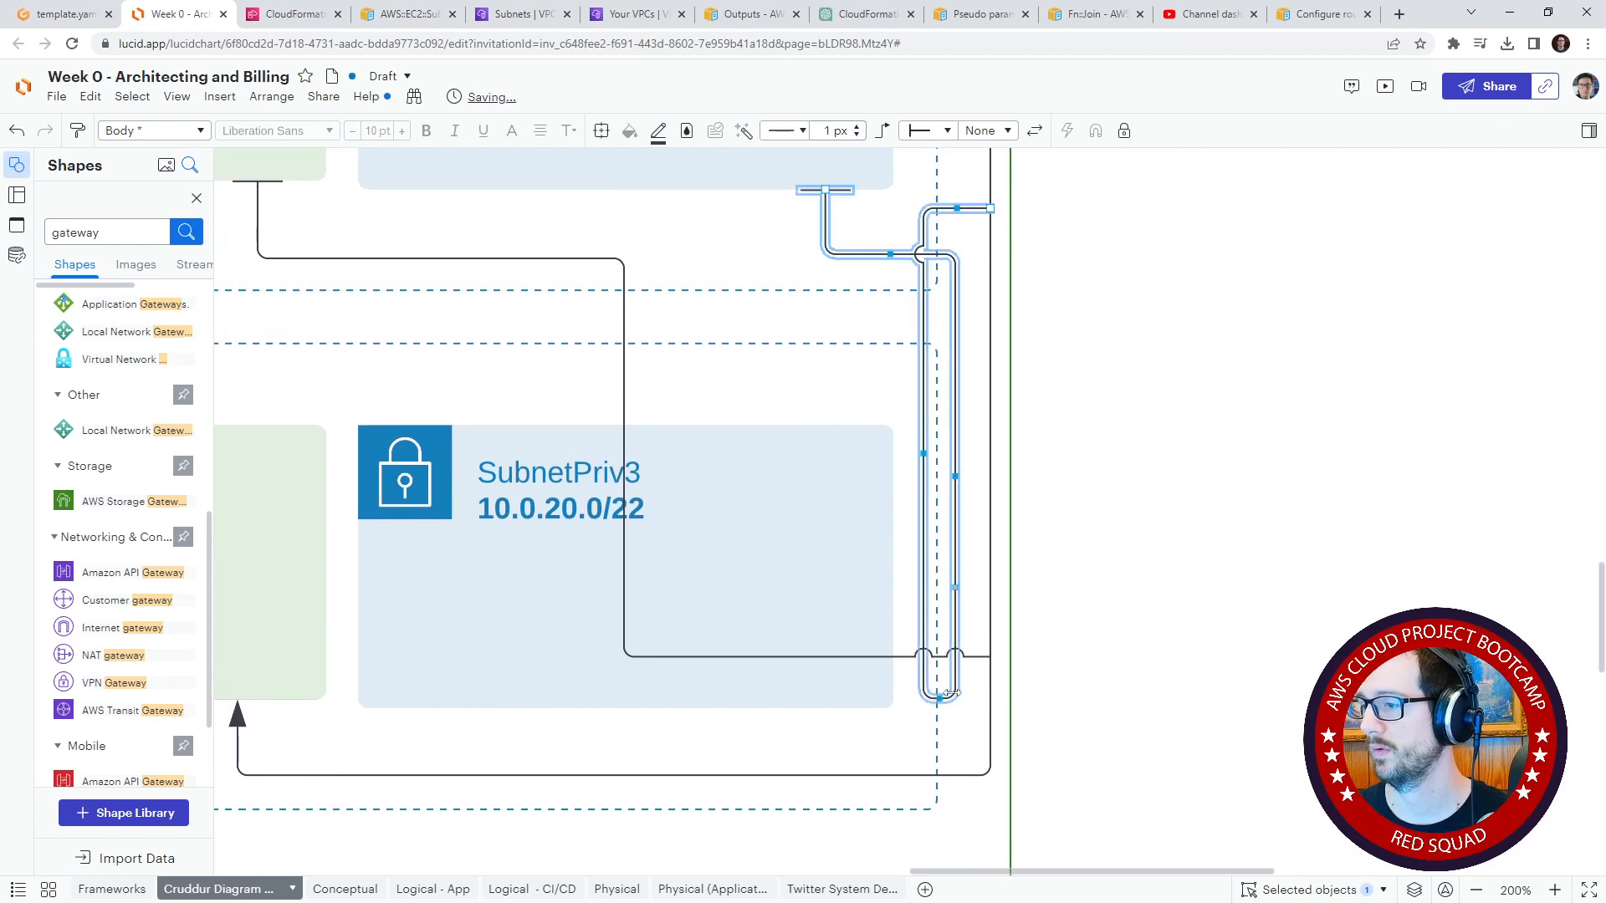
pyautogui.moveTo(940, 701); pyautogui.dragTo(952, 221)
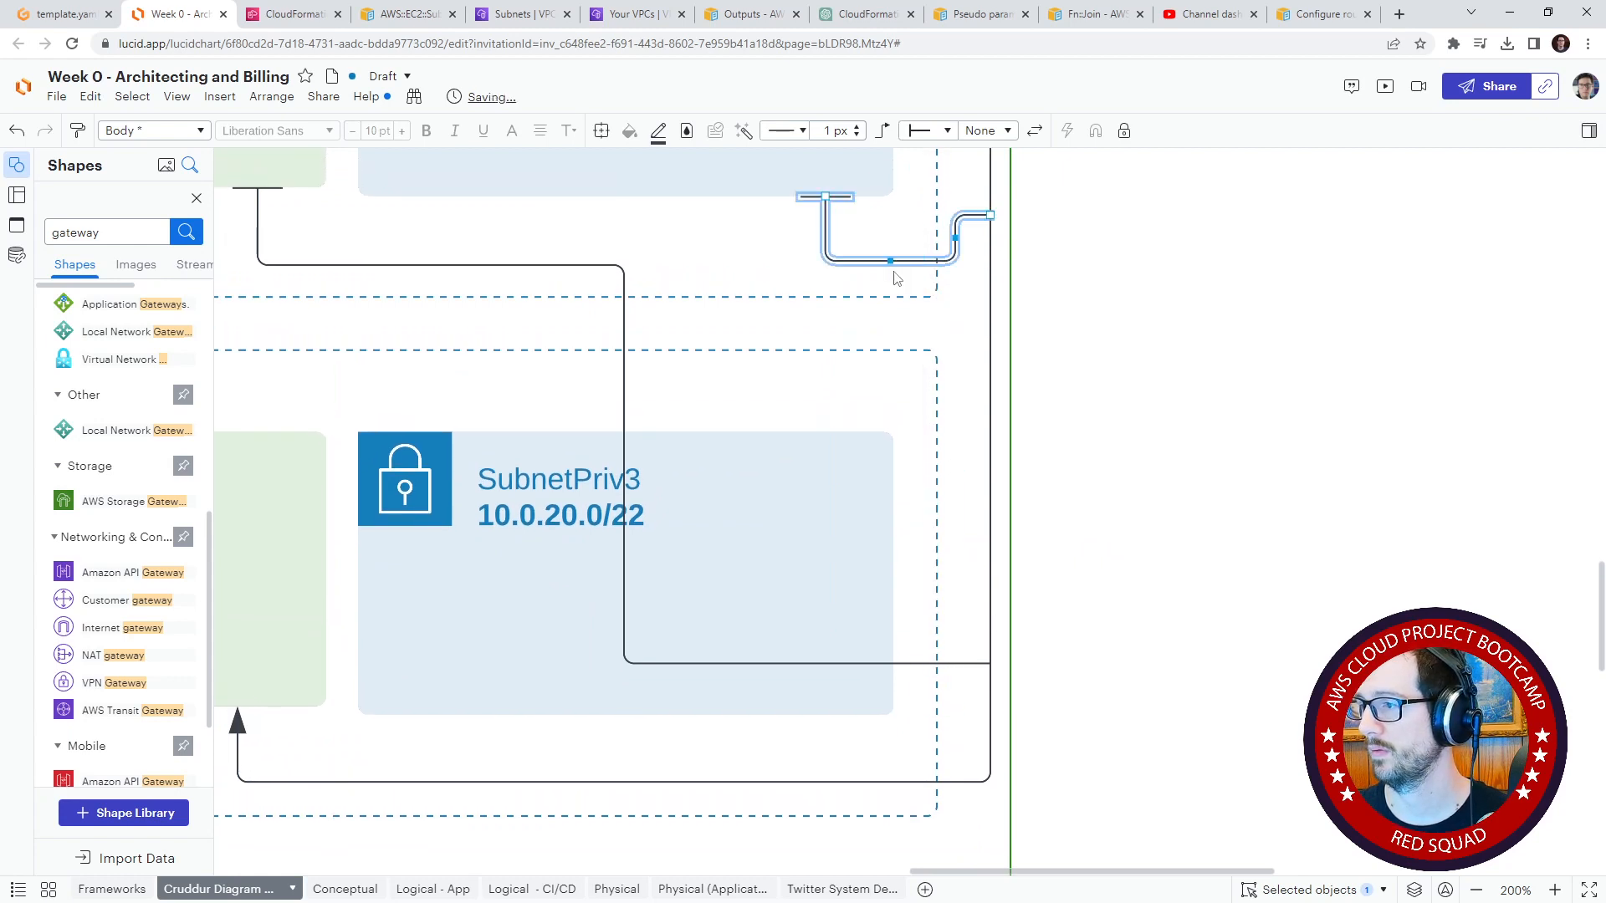
# Step: Level the SubnetPriv2 connector's horizontal run with its attachment point and flatten the remaining loop
pyautogui.moveTo(895, 264)
pyautogui.mouseDown()
pyautogui.moveTo(895, 219)
pyautogui.moveTo(896, 234)
pyautogui.mouseUp()
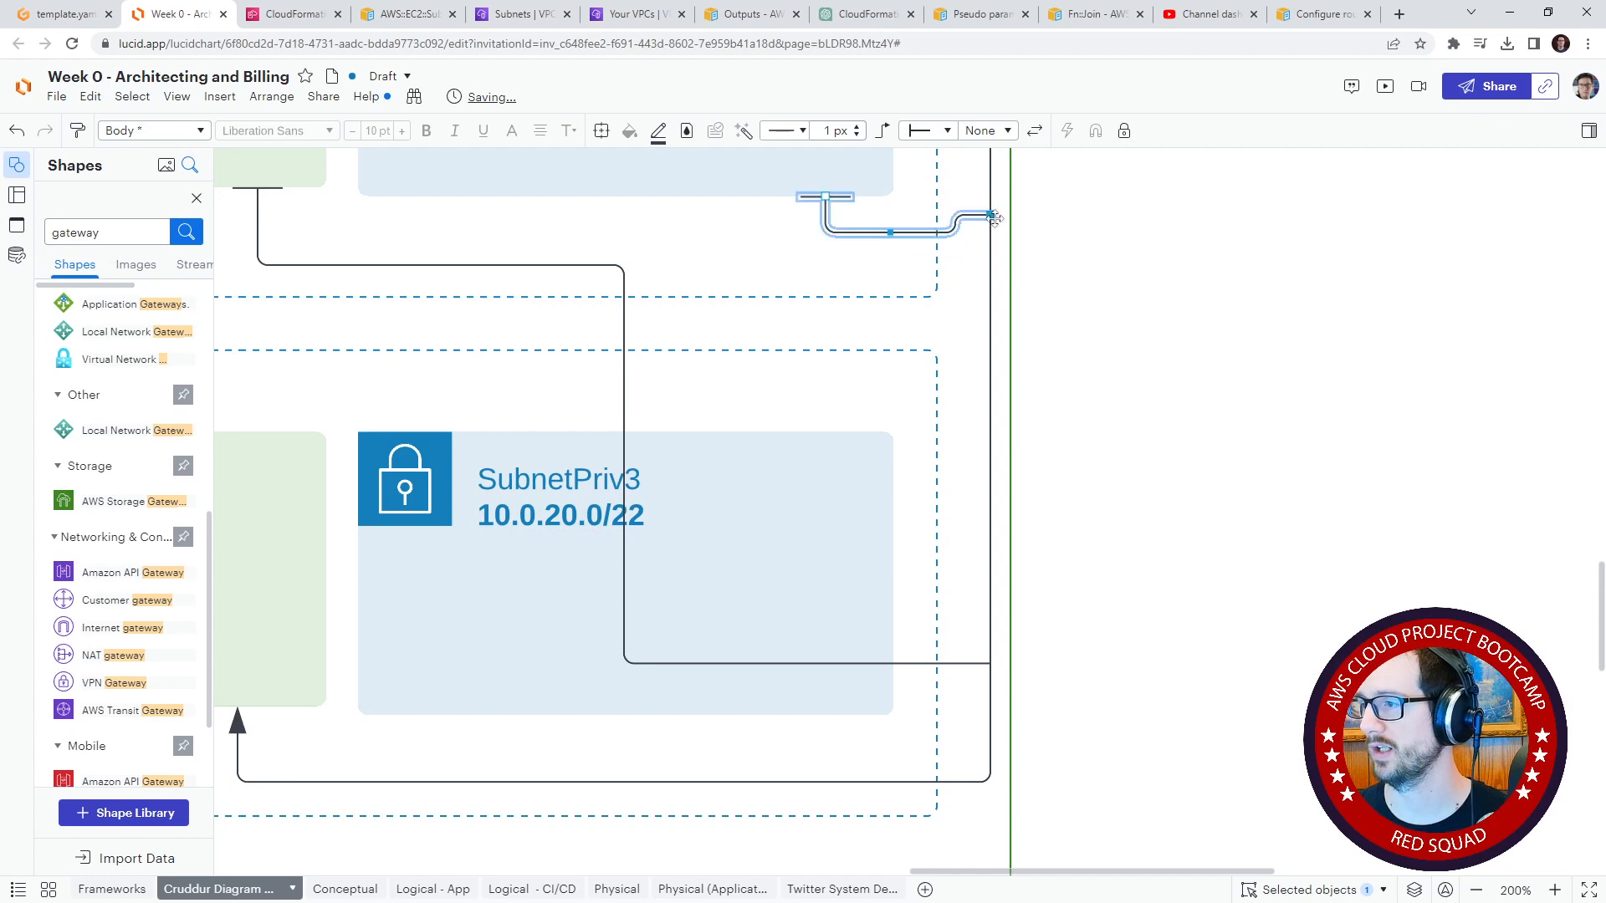
pyautogui.moveTo(993, 216); pyautogui.dragTo(996, 233)
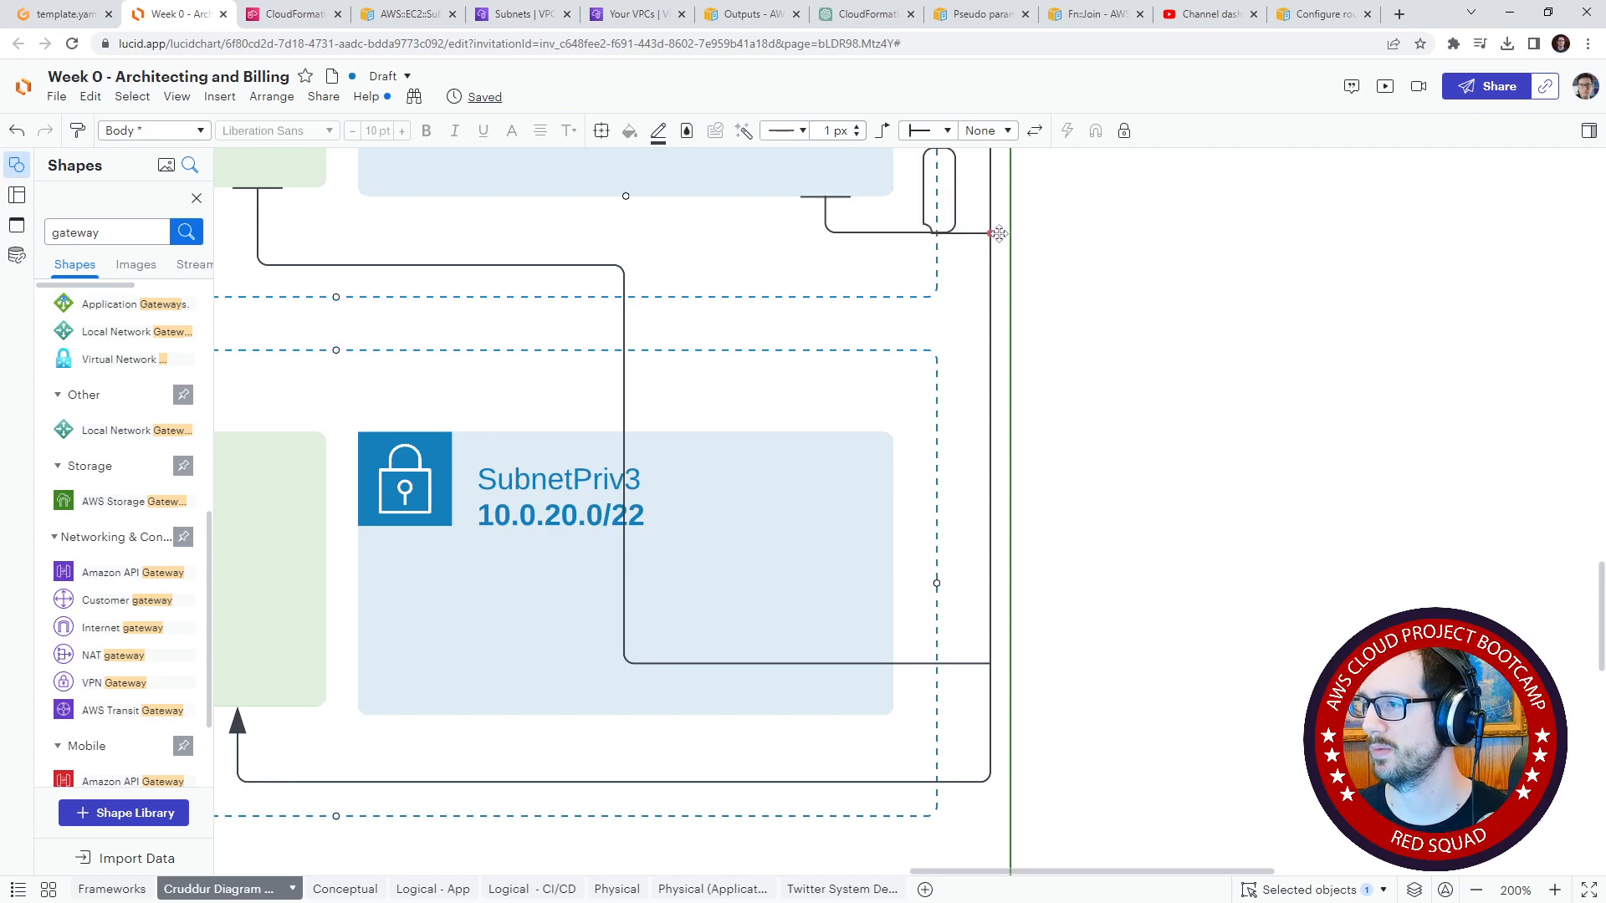
pyautogui.moveTo(1104, 283); pyautogui.dragTo(1125, 405)
pyautogui.moveTo(958, 271); pyautogui.dragTo(954, 338)
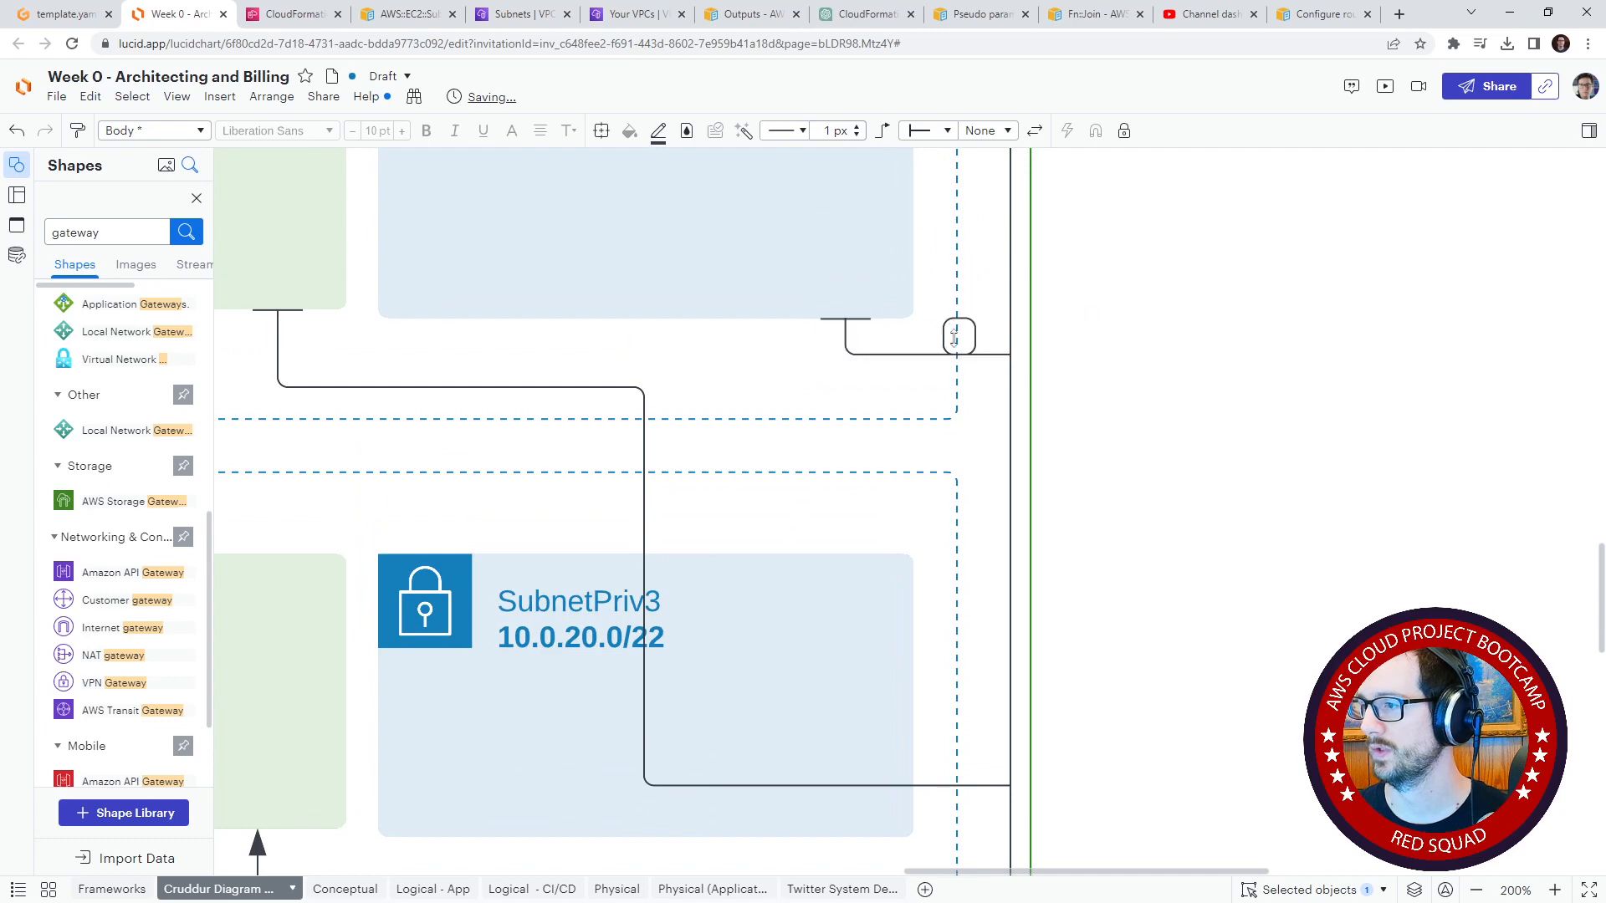
# Step: Reattach the SubnetPub2 connector to the vertical router line just below SubnetPriv2's connector so it no longer crosses SubnetPriv3
pyautogui.click(996, 760)
pyautogui.click(1008, 786)
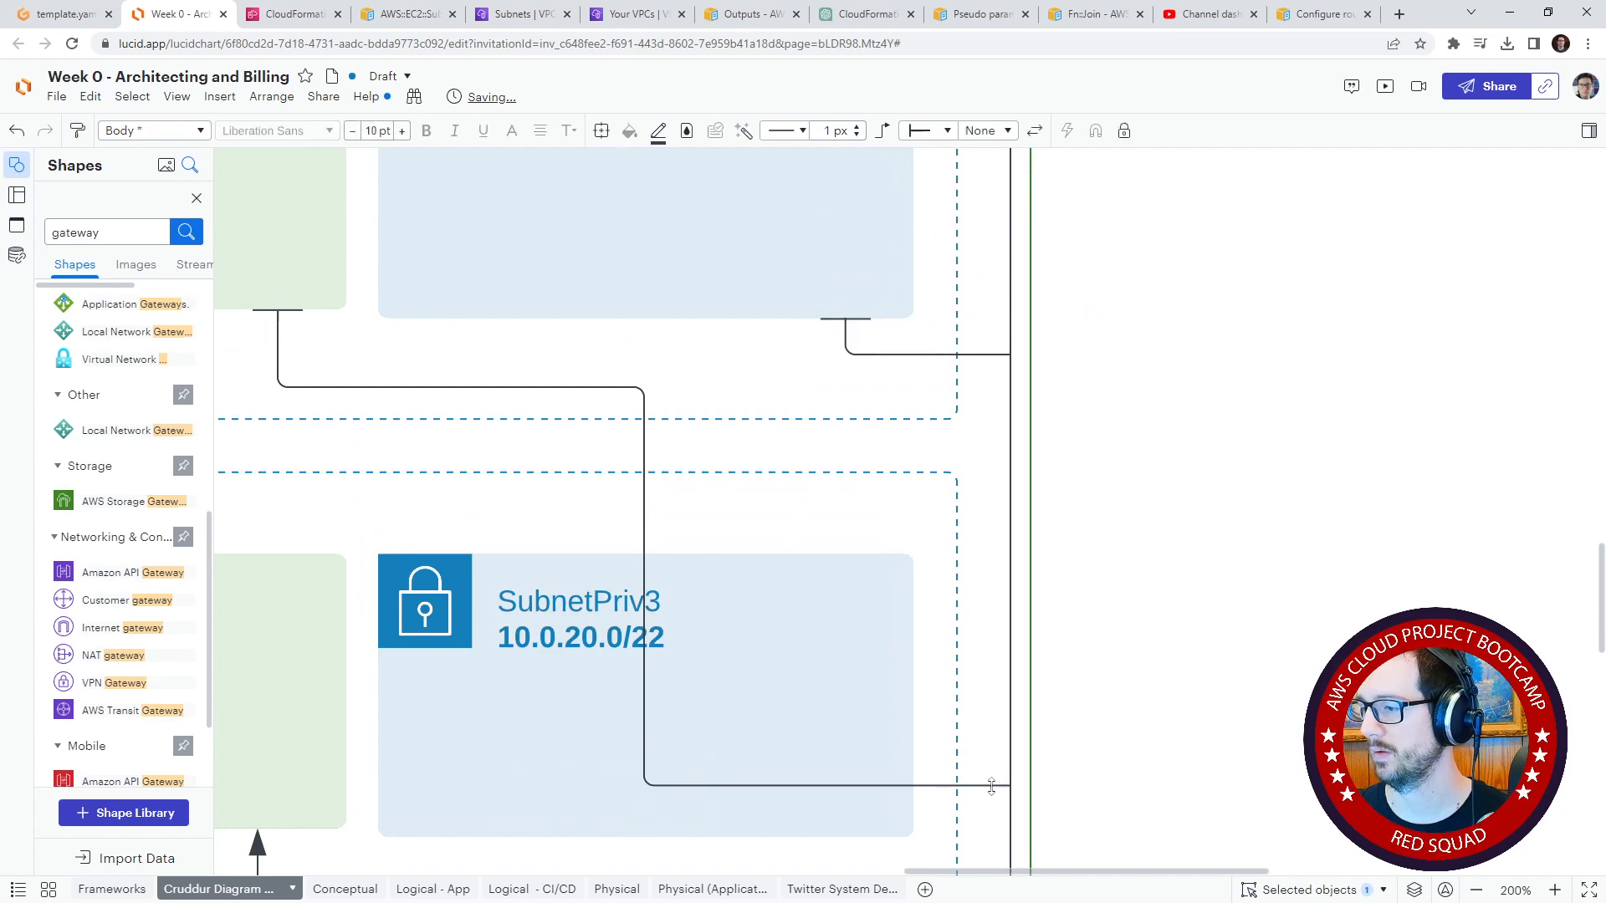
pyautogui.moveTo(1013, 787); pyautogui.dragTo(1007, 388)
# Step: Connect SubnetPriv3's bottom edge to the vertical router line, with a flat bar at the subnet and no arrowhead at the line
pyautogui.moveTo(1198, 578); pyautogui.dragTo(1274, 379)
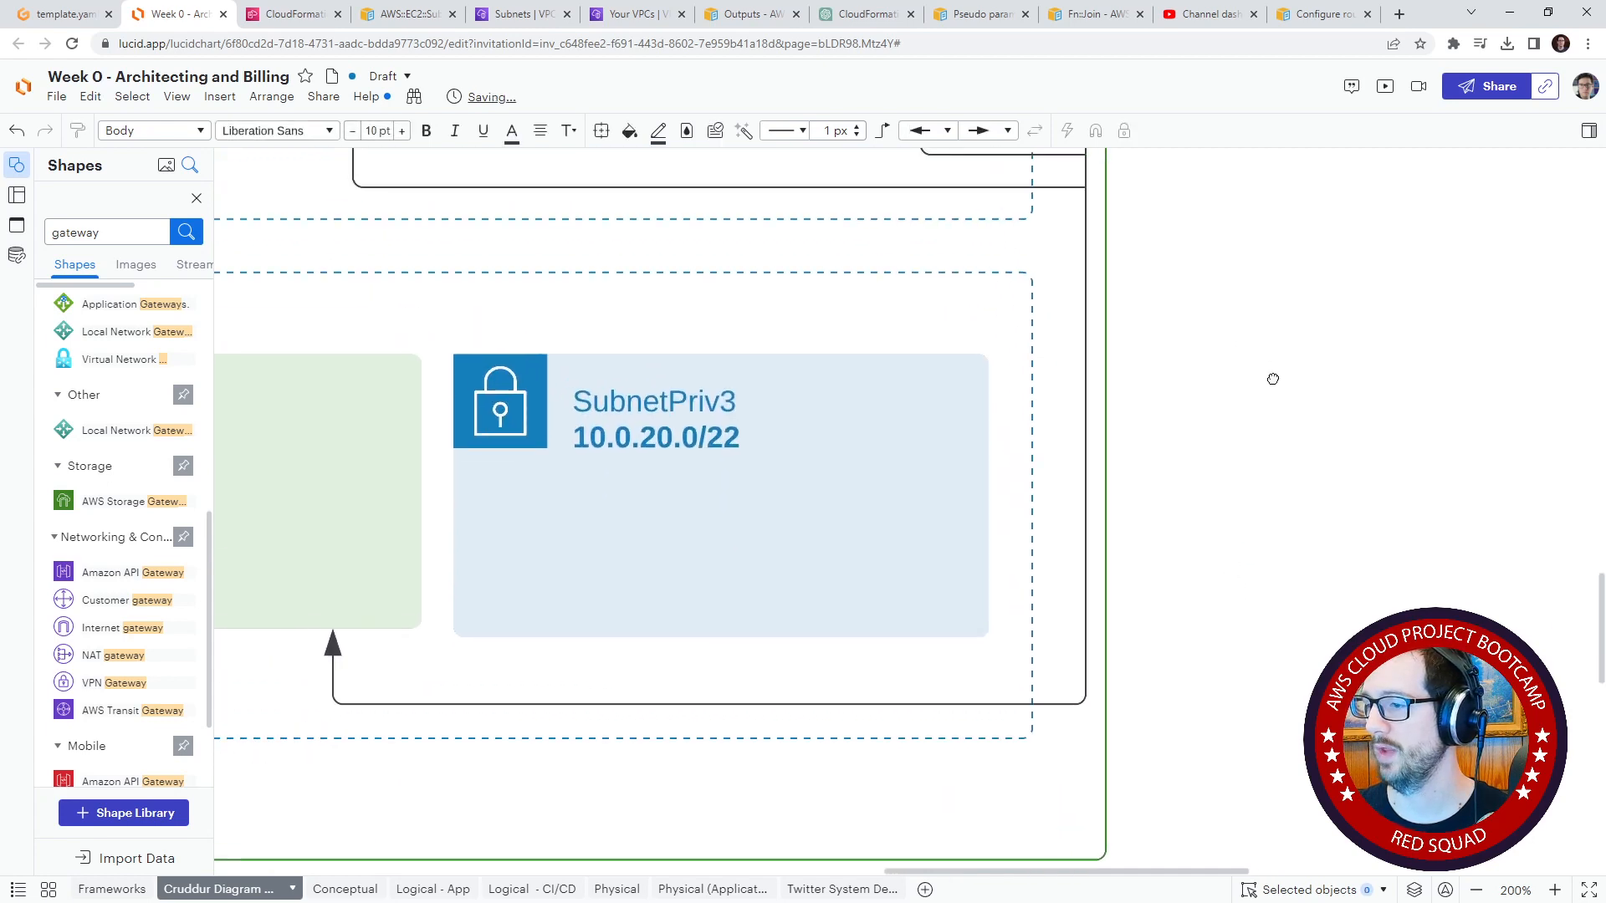
pyautogui.moveTo(938, 642); pyautogui.dragTo(1085, 673)
pyautogui.click(986, 130)
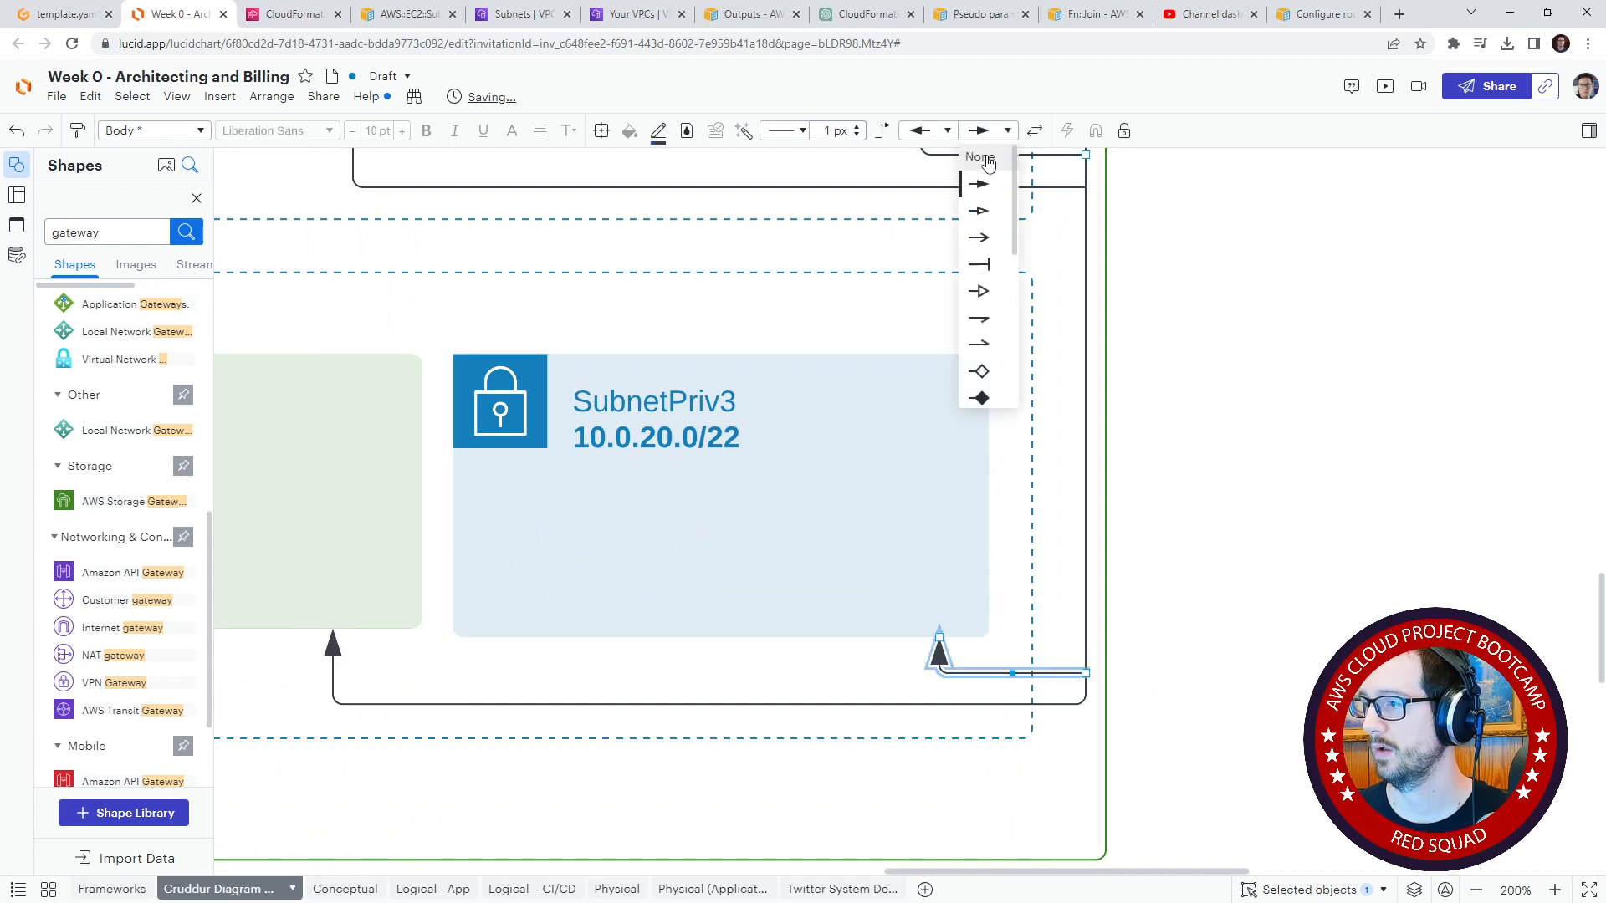
pyautogui.click(989, 159)
pyautogui.click(925, 130)
pyautogui.scroll(-5, 929, 318)
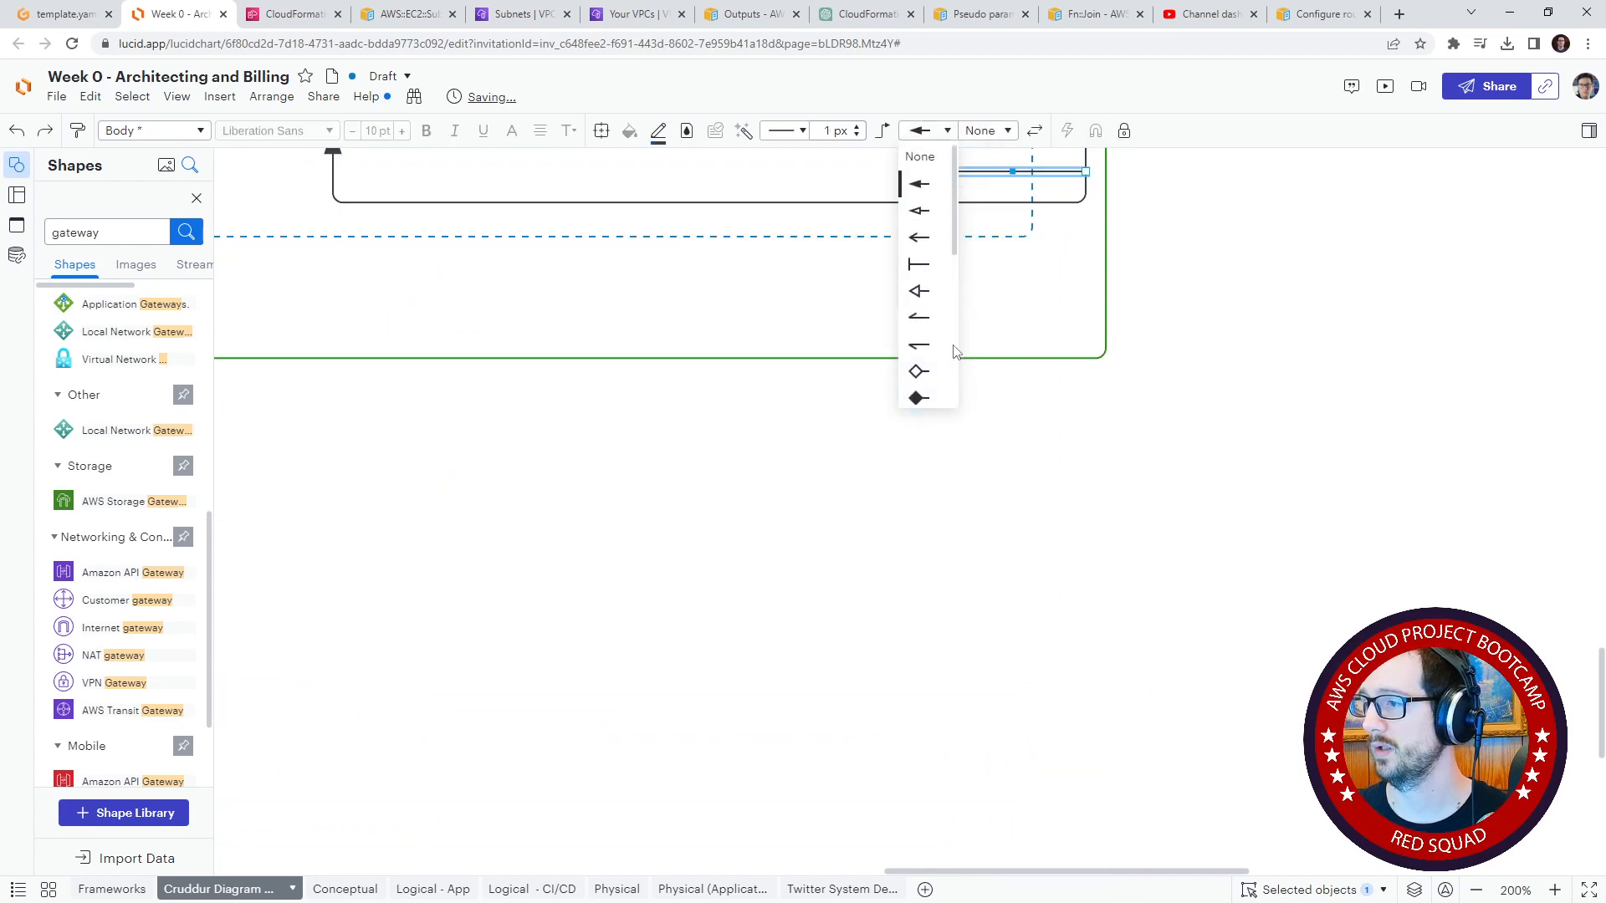
pyautogui.scroll(5, 928, 251)
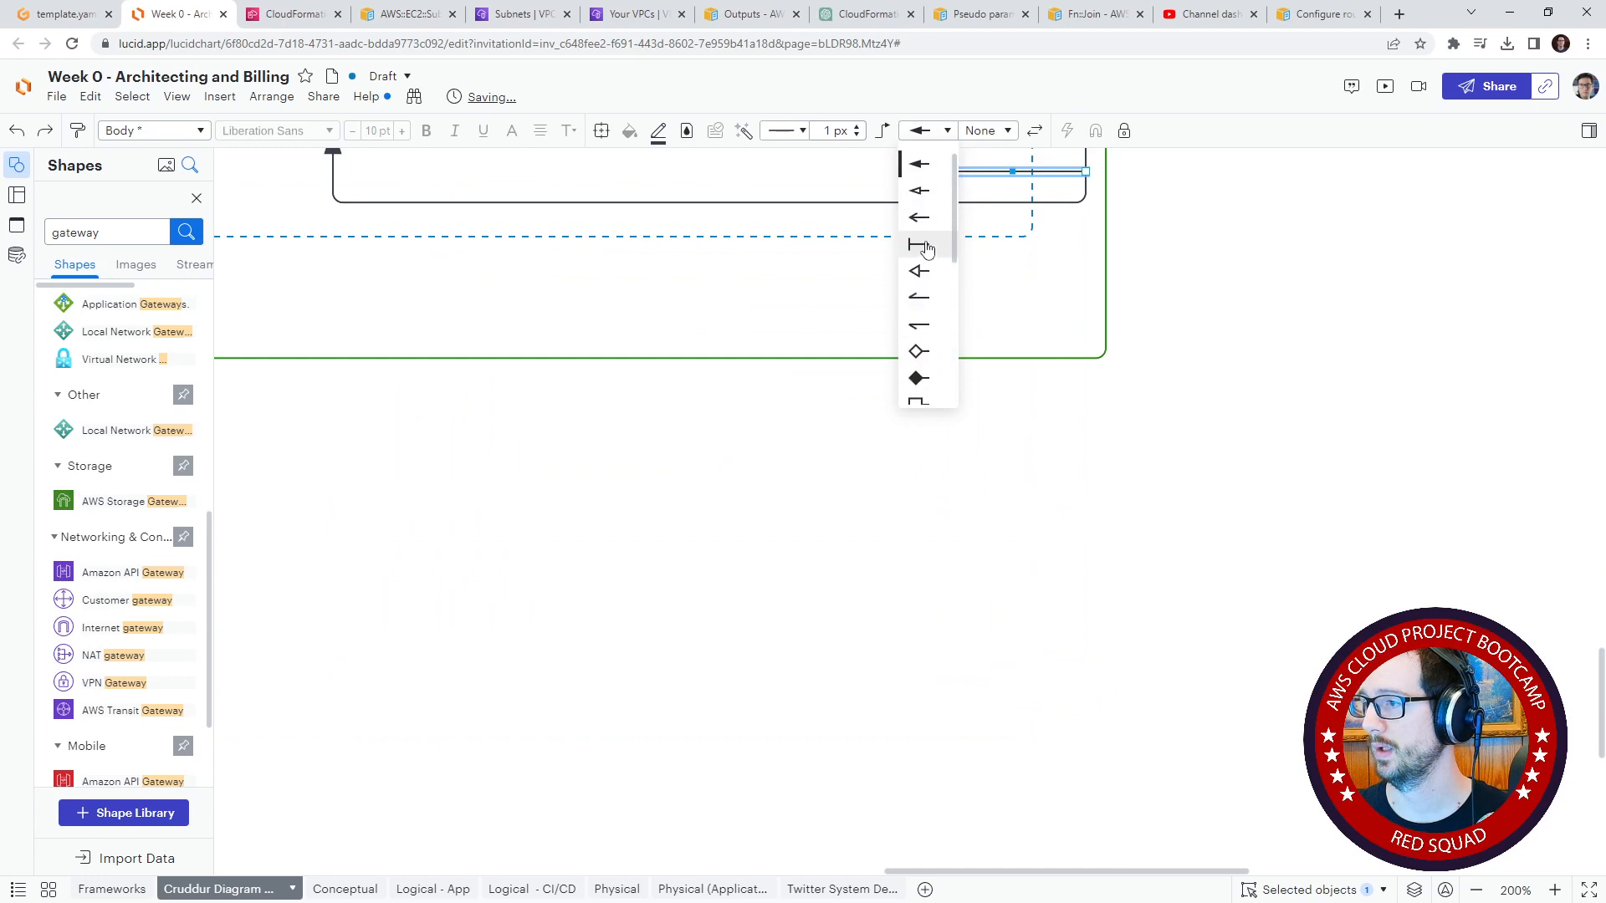
pyautogui.click(927, 242)
pyautogui.click(1197, 260)
# Step: Change the router connector's arrowhead at SubnetPub3's bottom edge to a flat bar
pyautogui.moveTo(1204, 272); pyautogui.dragTo(1338, 619)
pyautogui.click(471, 508)
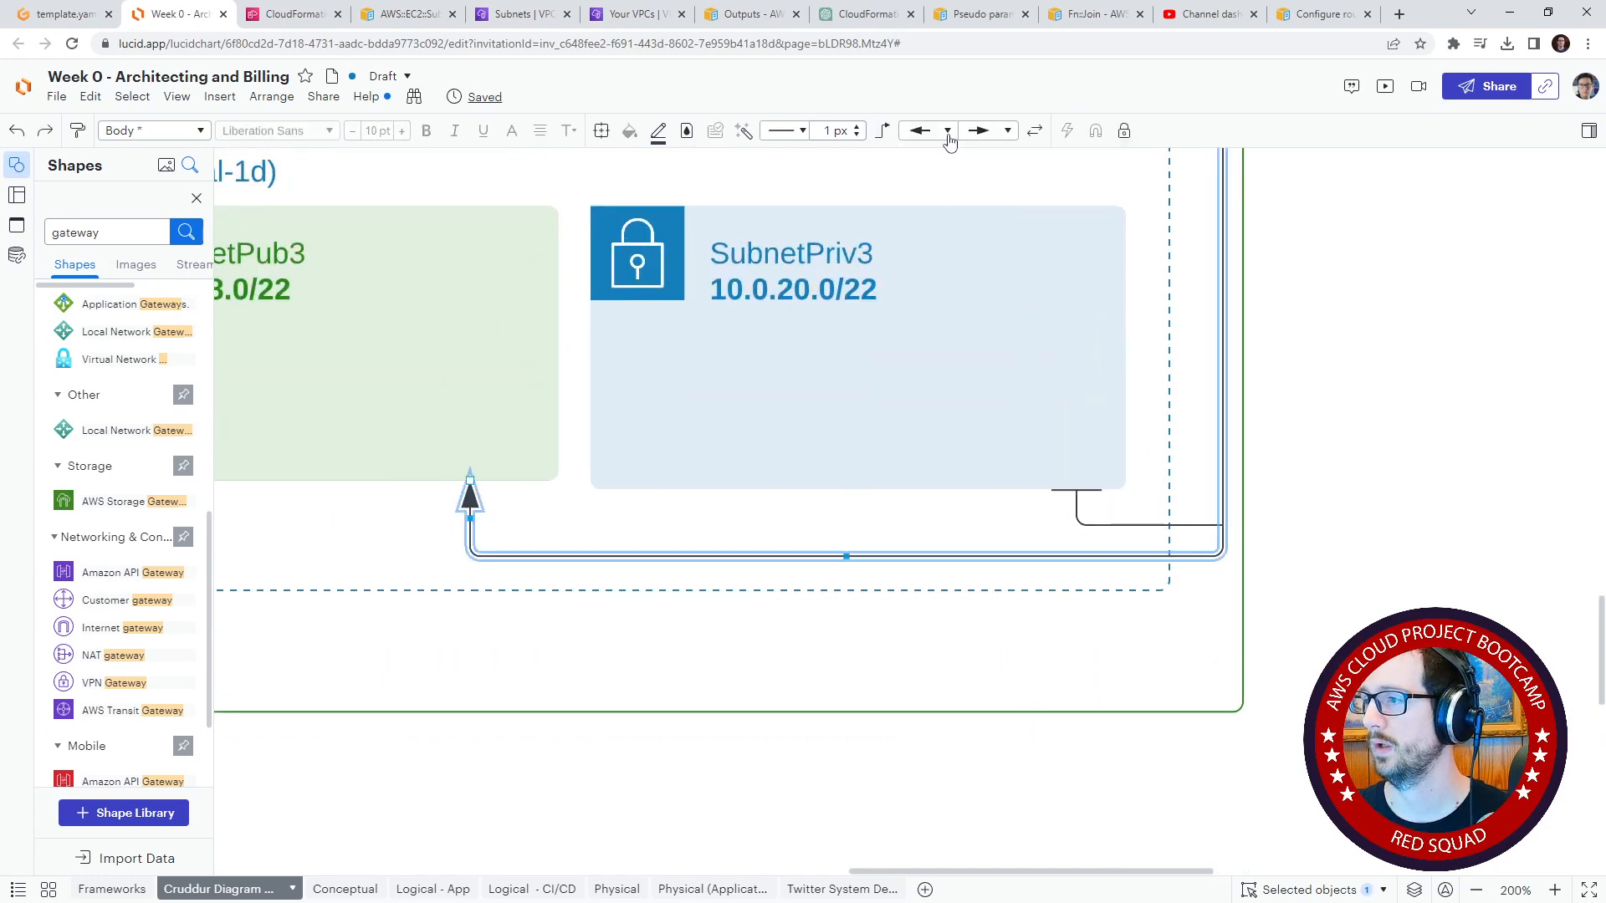
pyautogui.scroll(-5, 930, 255)
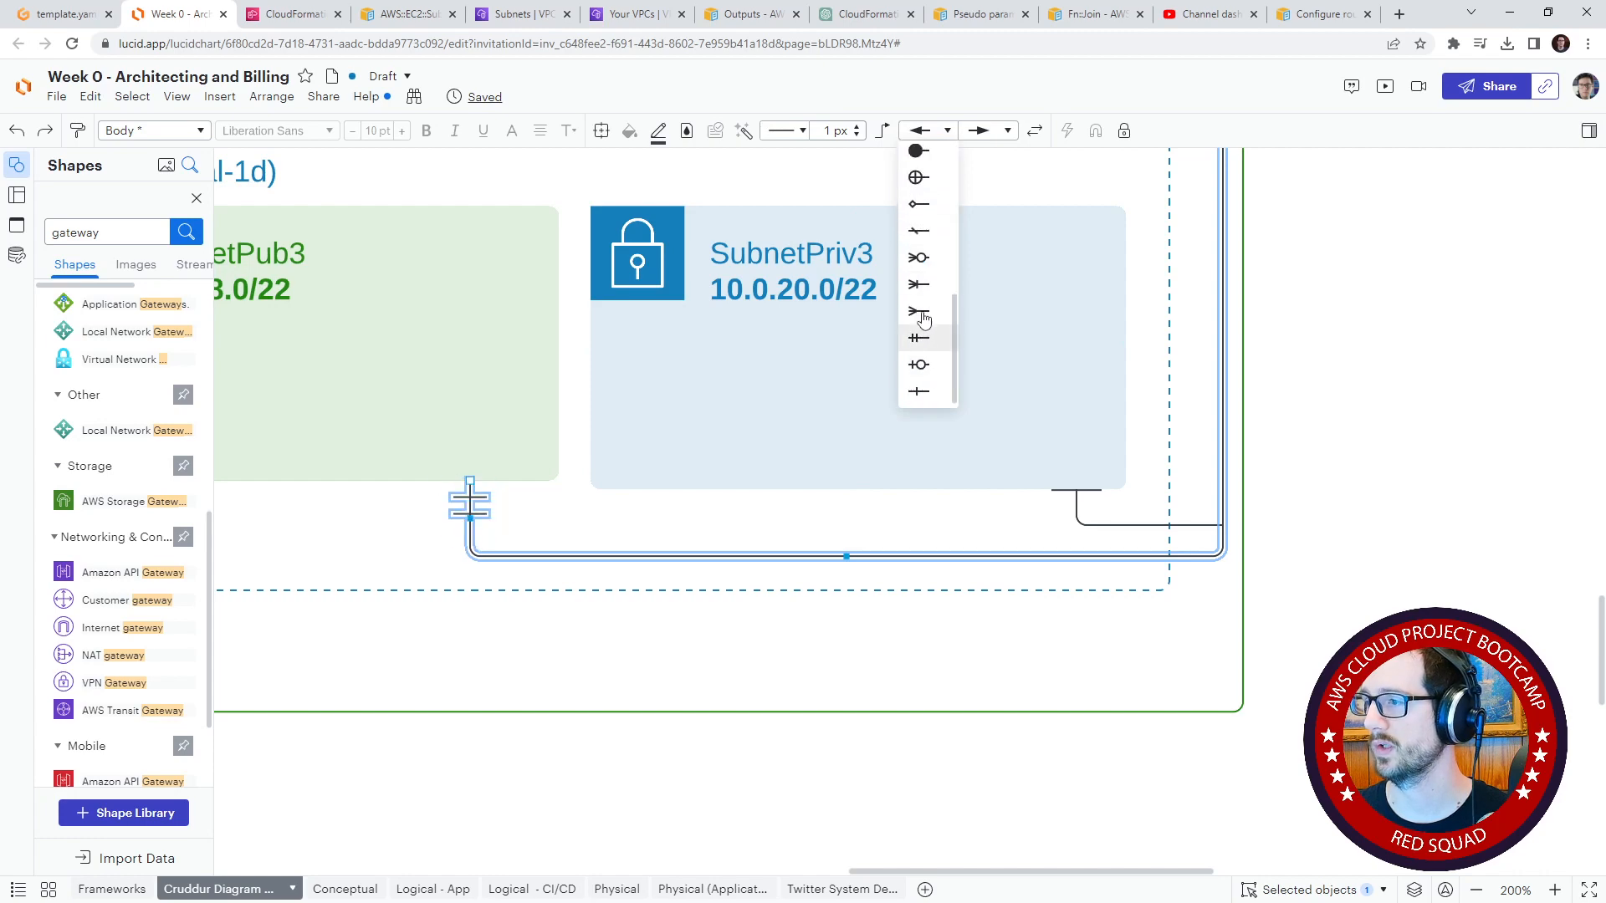
pyautogui.click(1317, 208)
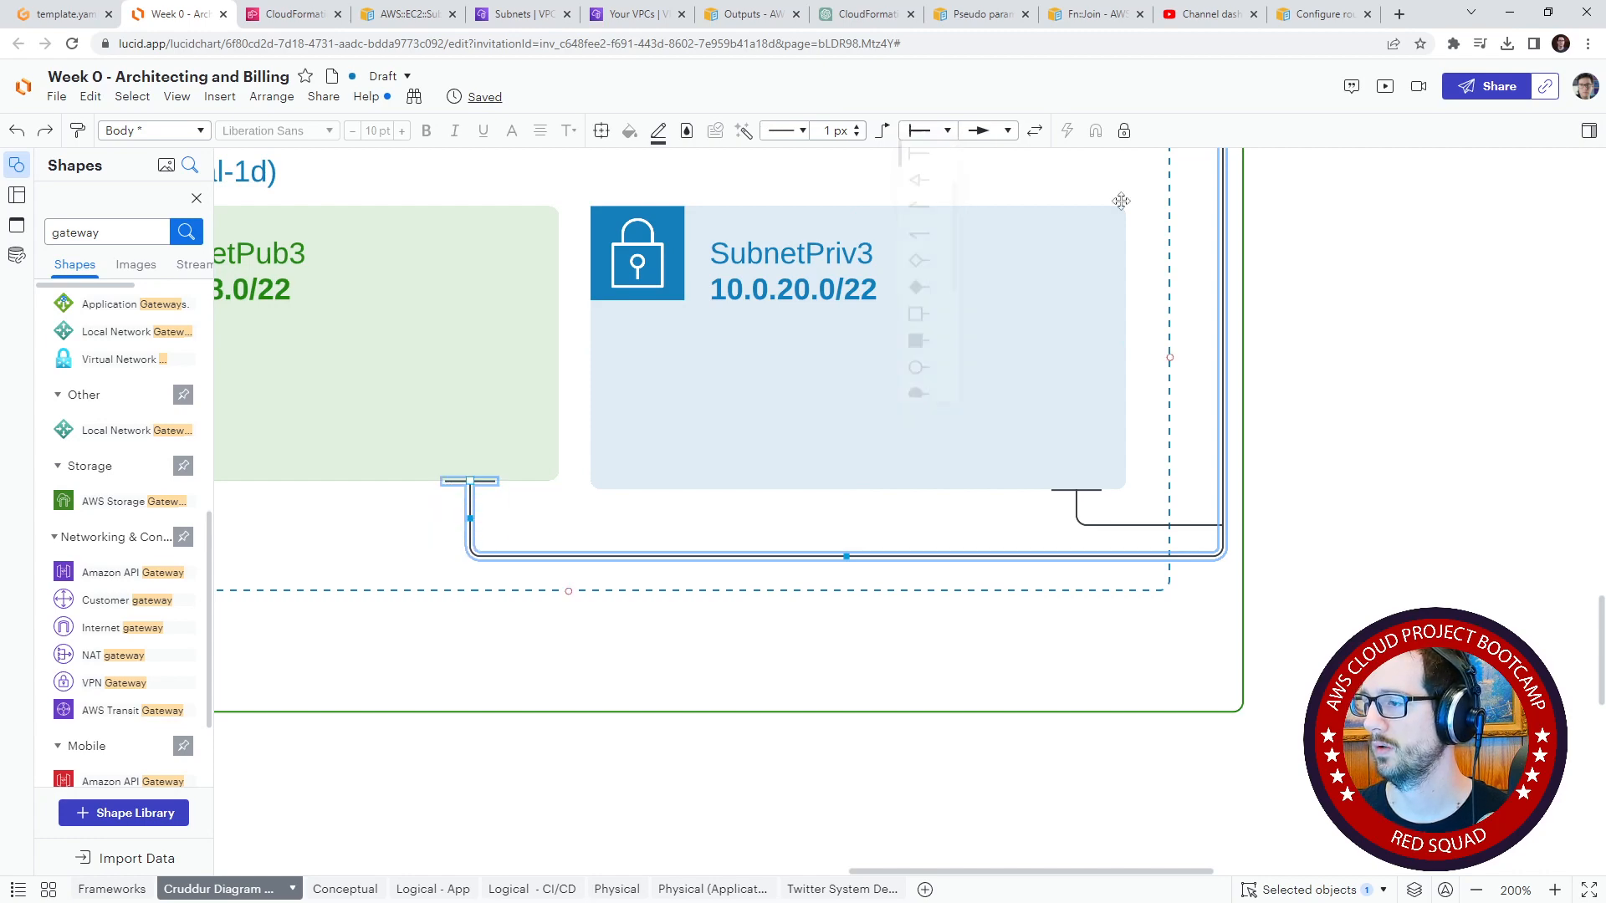
# Step: Label the router connector's horizontal run beside the VPC Router "Subnet Direction Assocations"
pyautogui.scroll(12, 1317, 208)
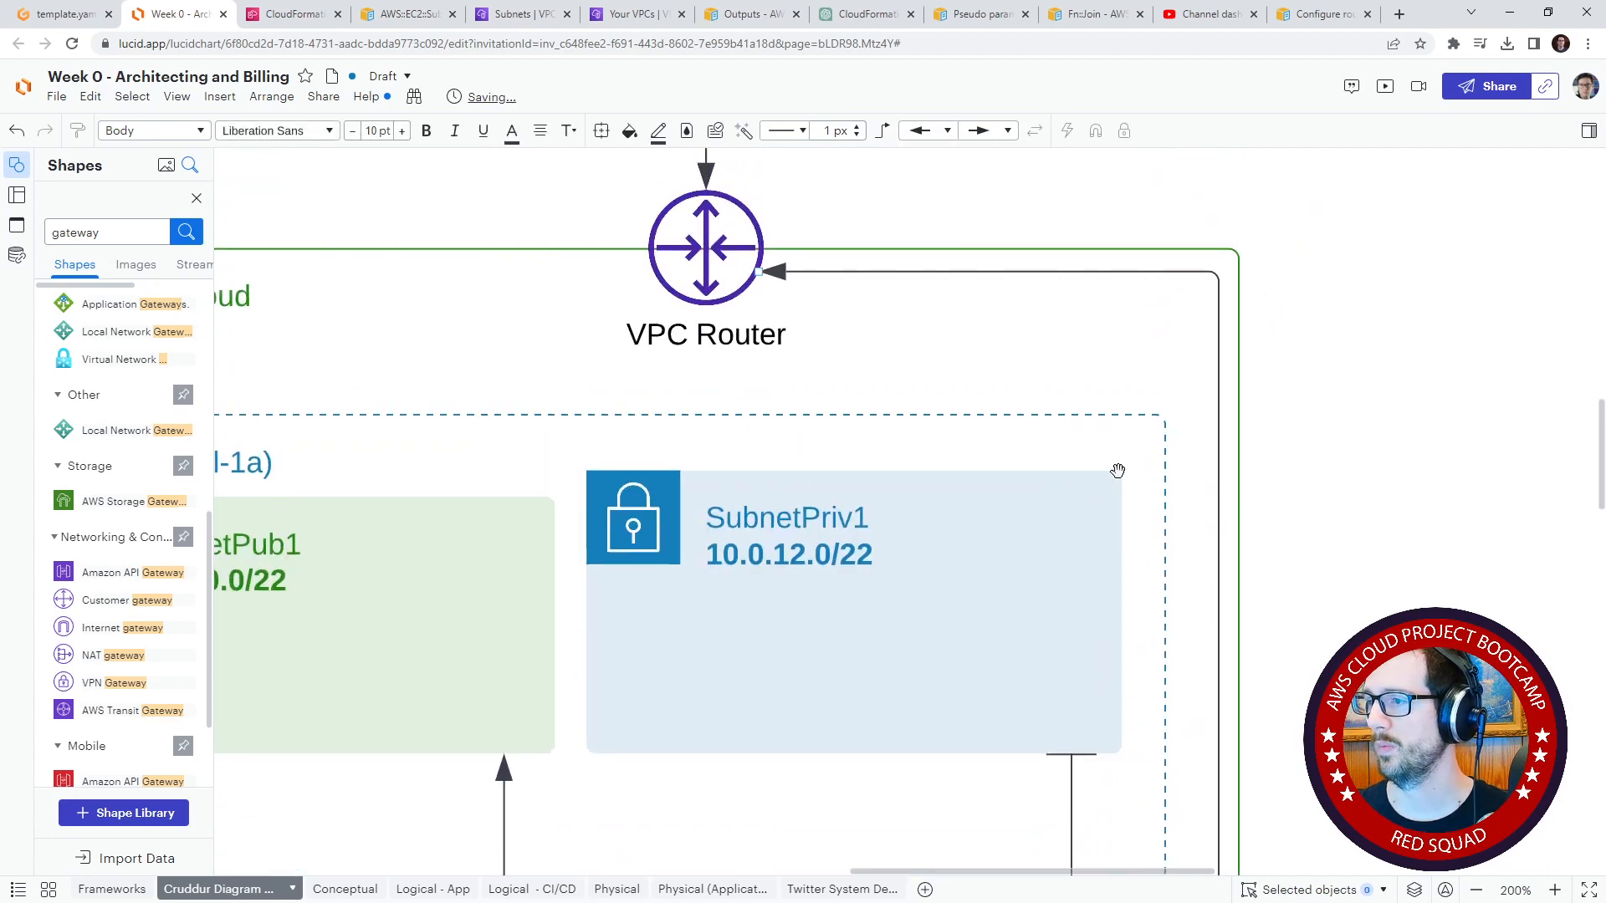
pyautogui.click(964, 273)
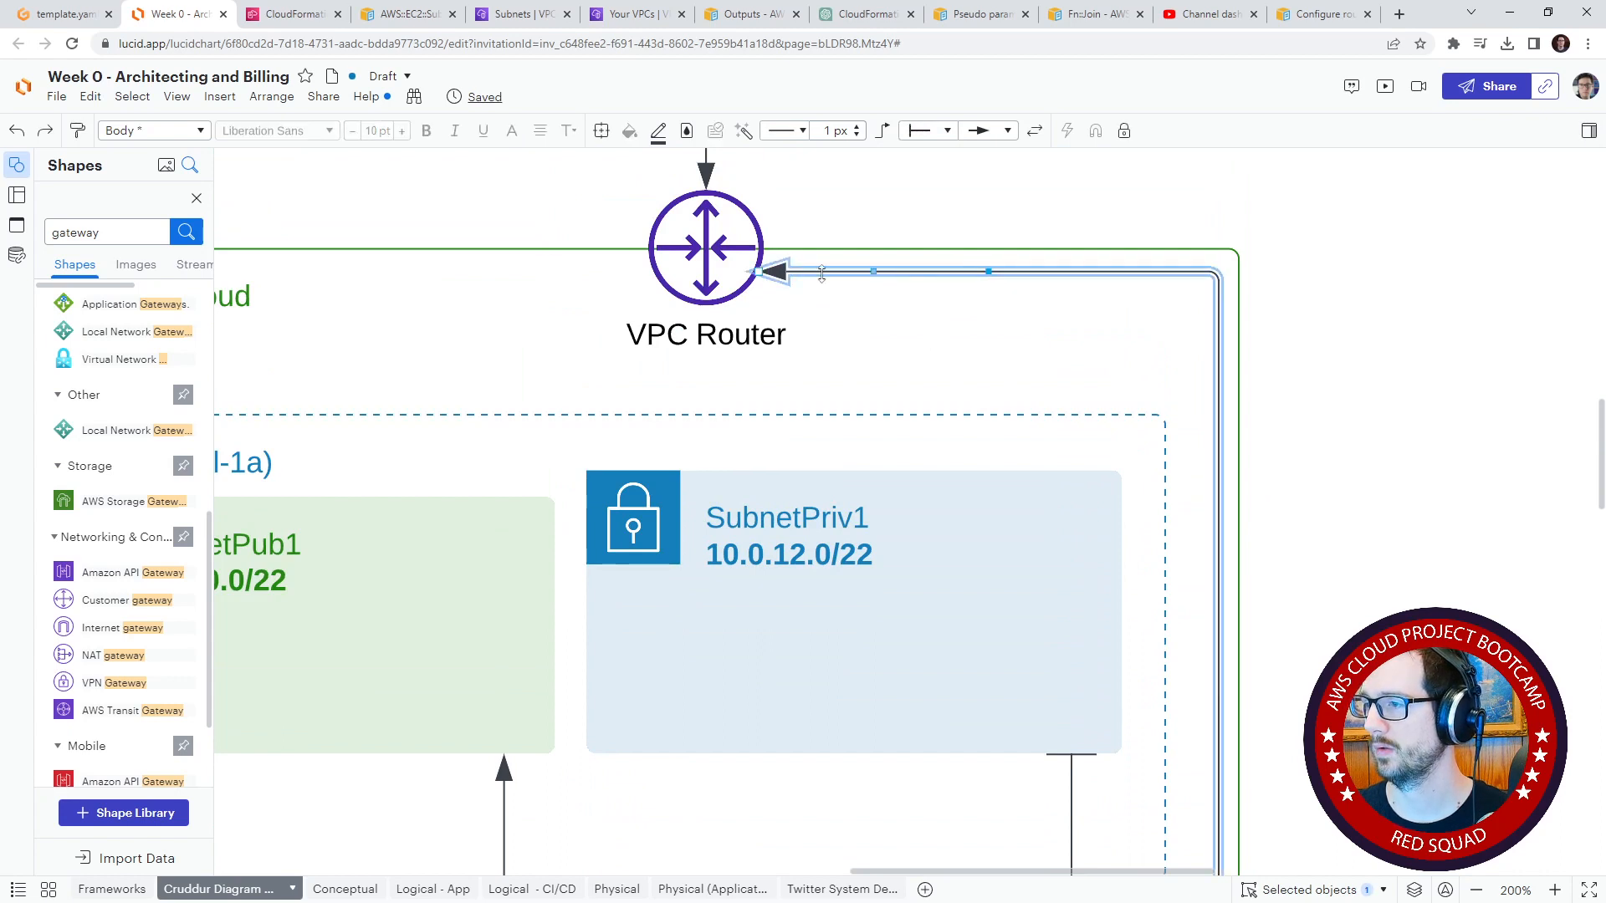
pyautogui.doubleClick(947, 273)
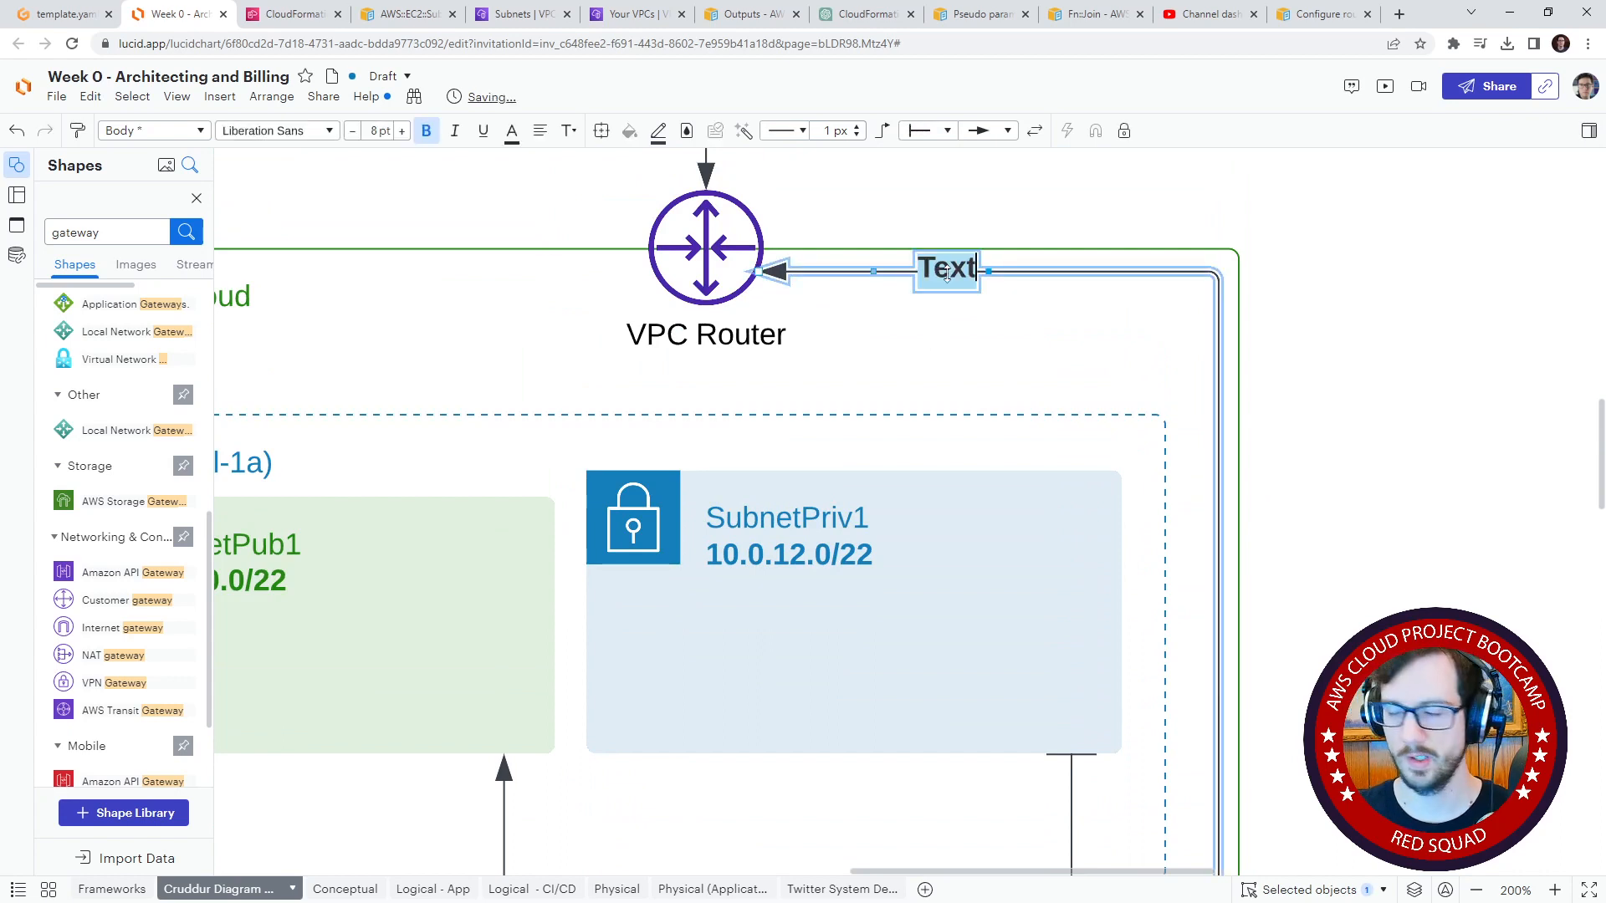
pyautogui.write('Subnet Directio')
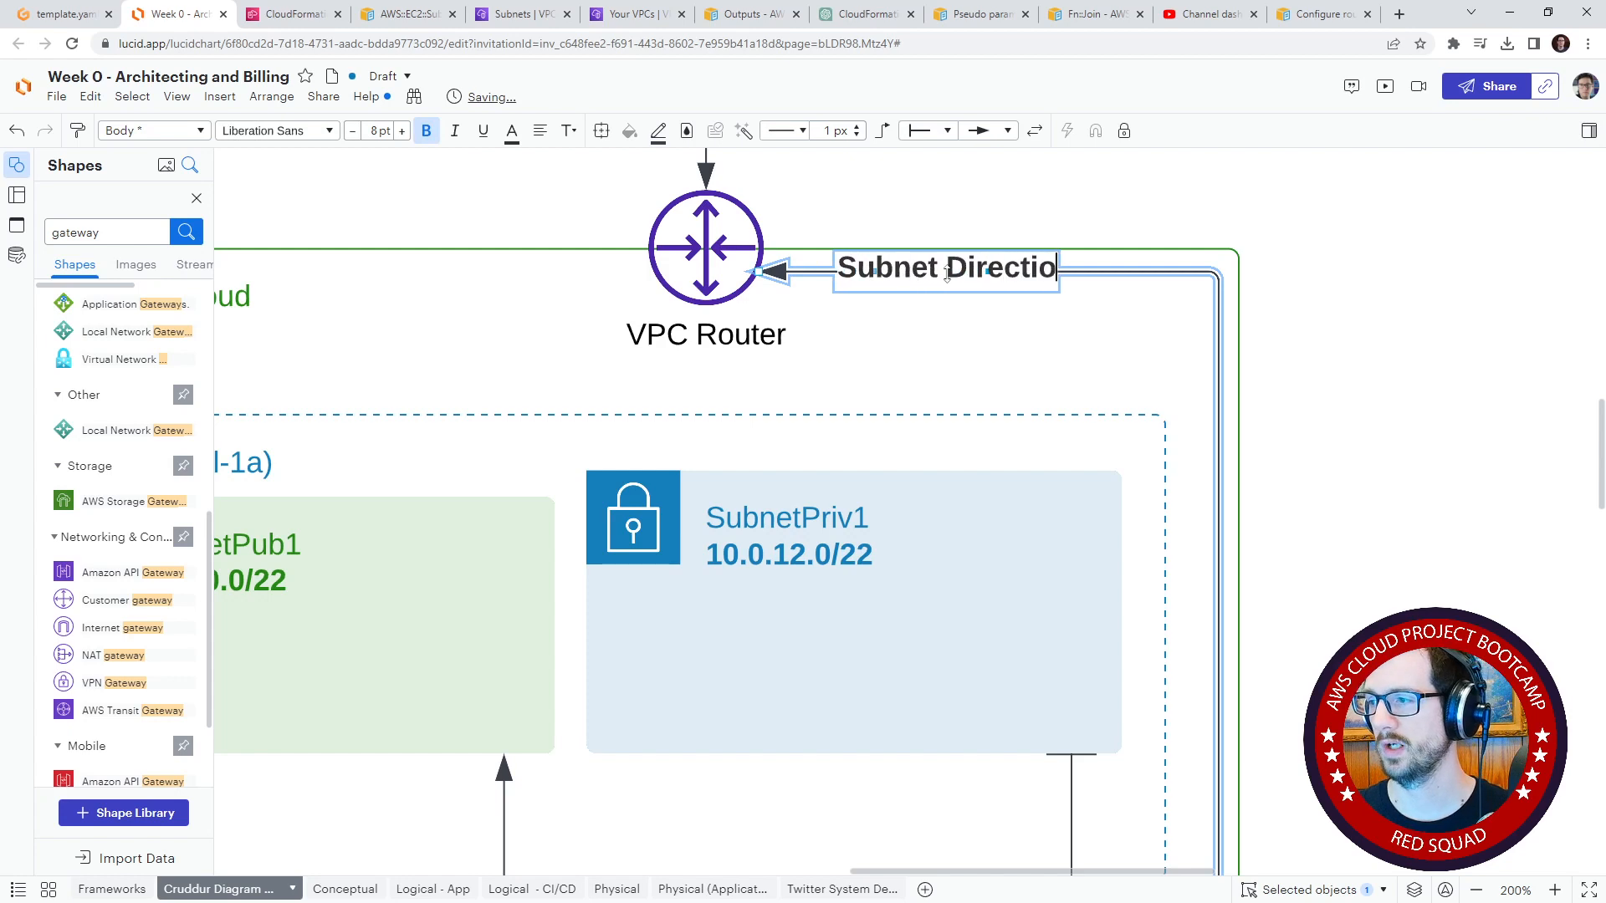
pyautogui.write('n Assocaitions')
pyautogui.press('BackSpace')
pyautogui.press('BackSpace')
pyautogui.press('BackSpace')
pyautogui.press('BackSpace')
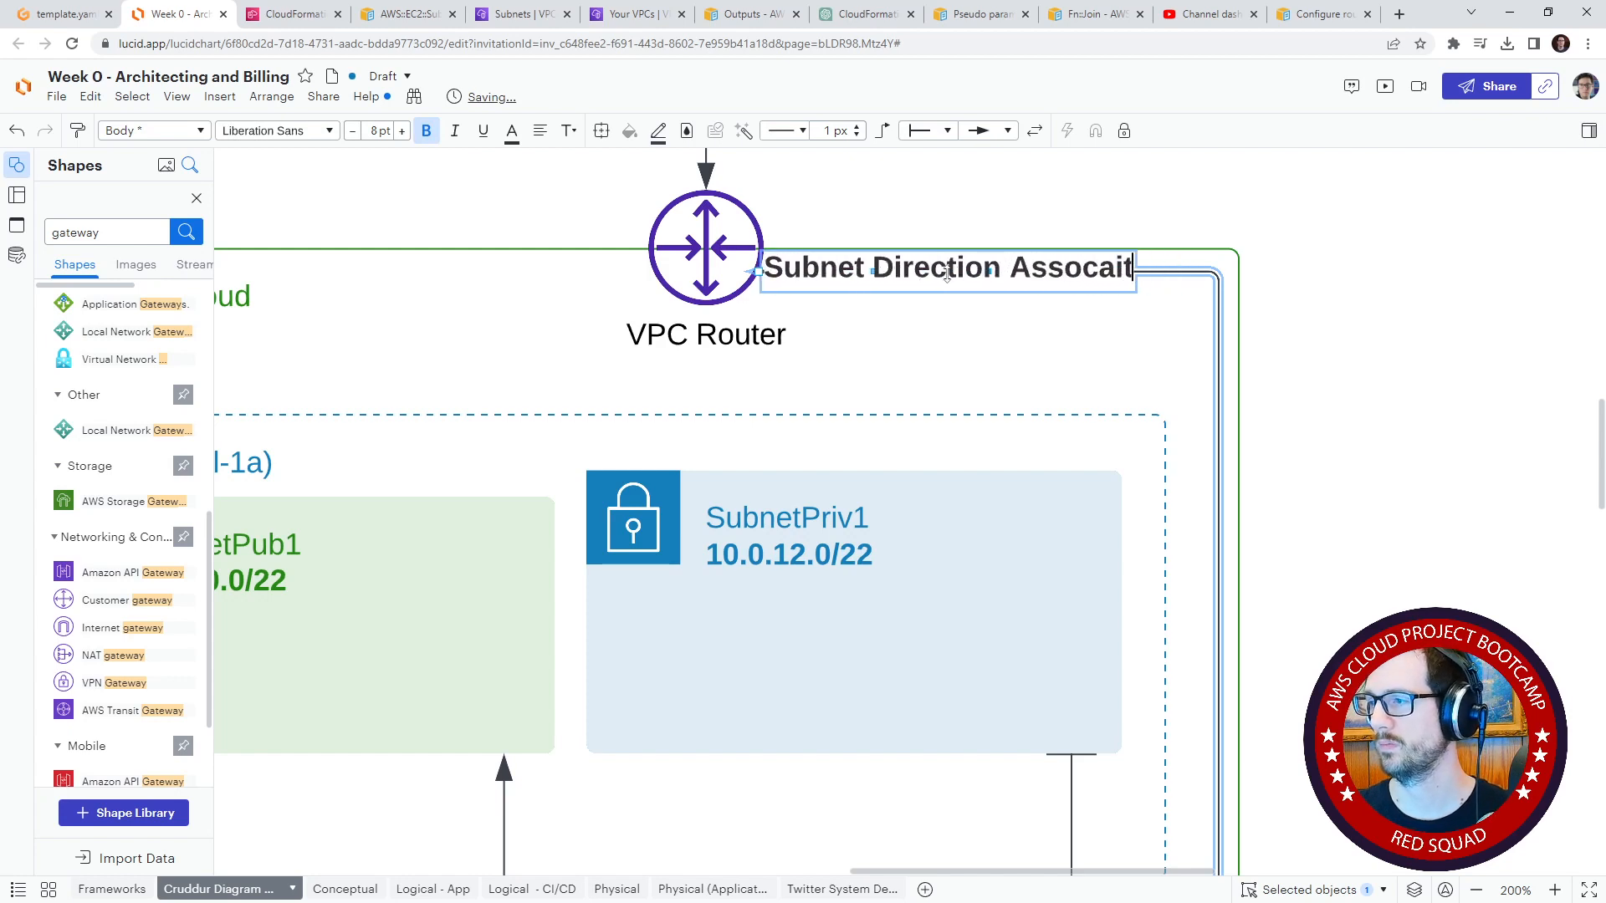
pyautogui.press('BackSpace')
pyautogui.press('BackSpace')
pyautogui.write('tions')
# Step: Set the connector label to non-bold 6 pt text and slide it along the line away from the VPC Router arrowhead
pyautogui.hotkey('ctrl', 'a')
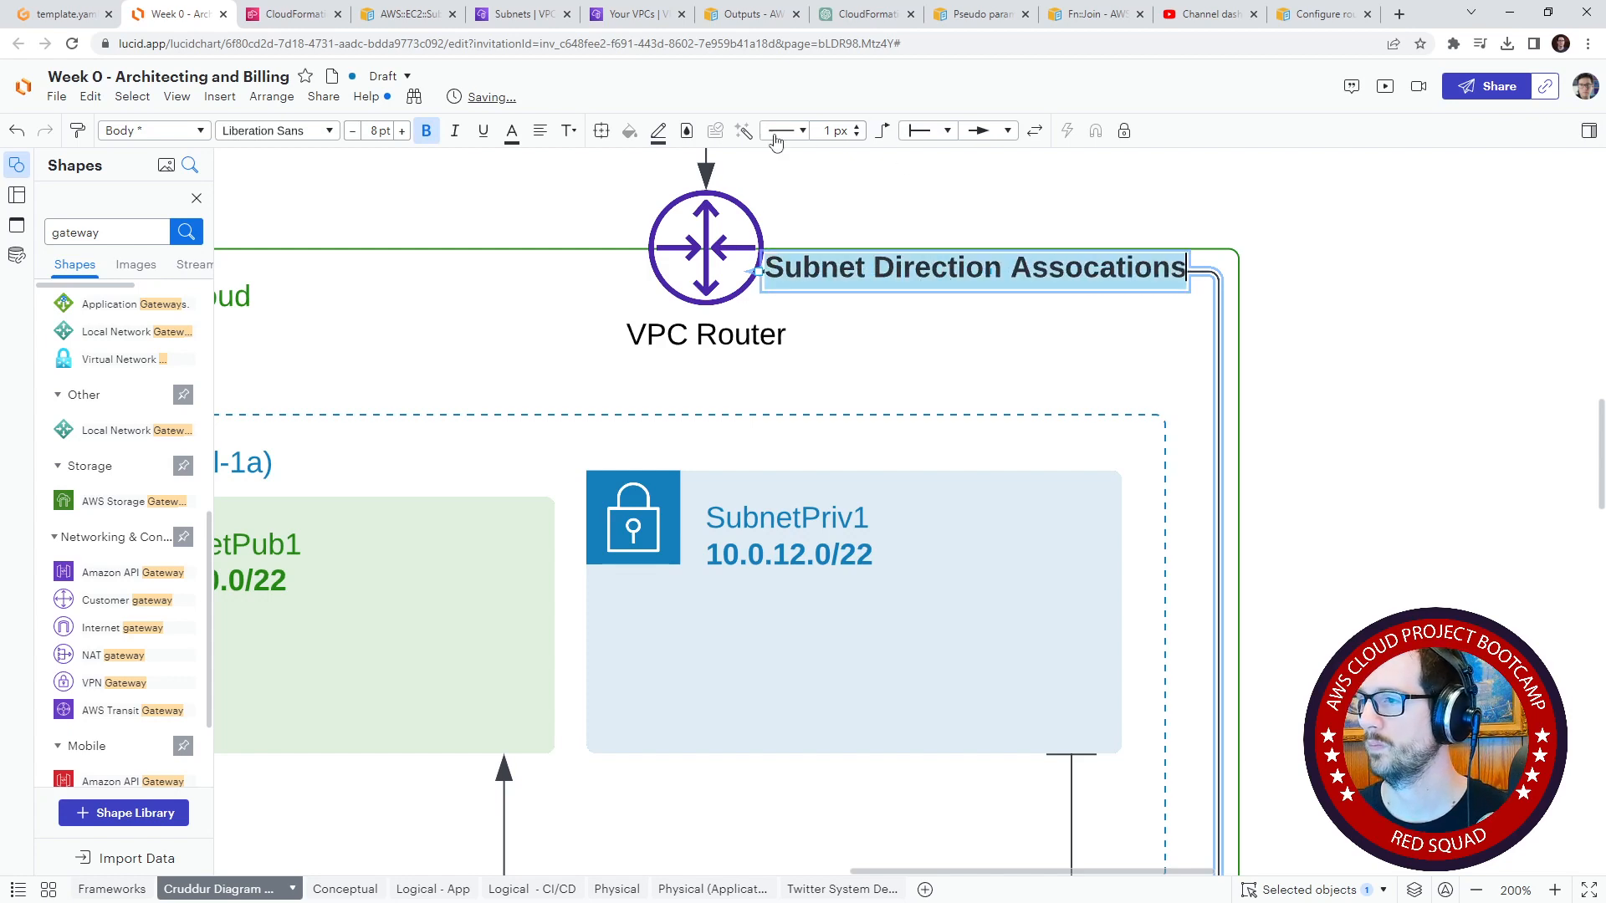
pyautogui.hotkey('ctrl', 'b')
pyautogui.click(352, 131)
pyautogui.click(353, 131)
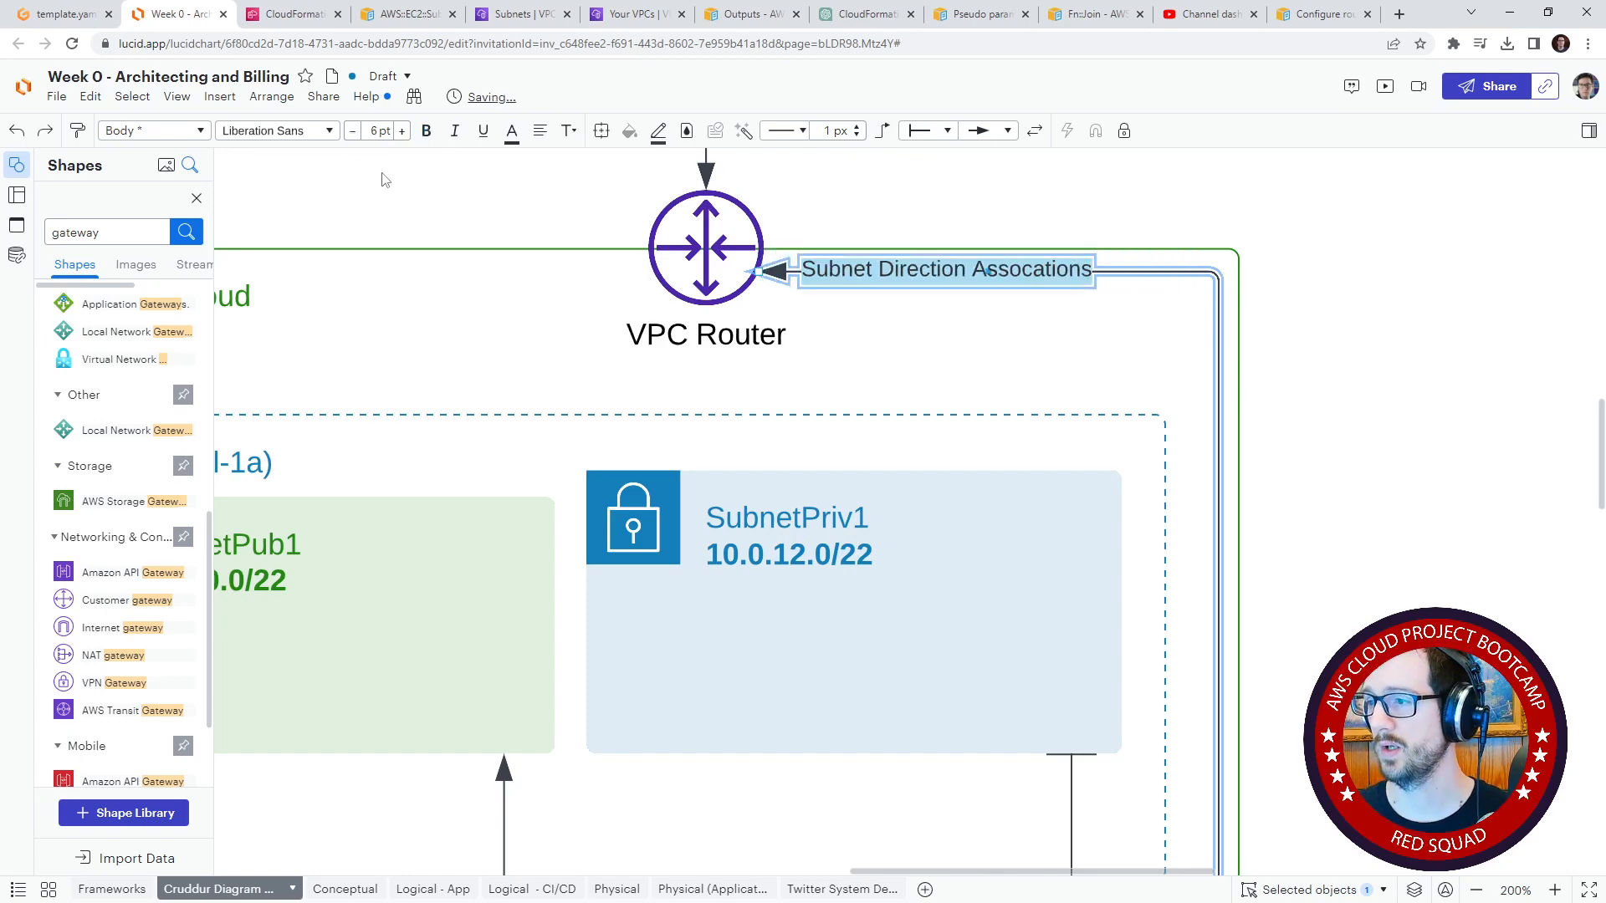
pyautogui.click(838, 268)
pyautogui.click(928, 292)
pyautogui.moveTo(927, 279); pyautogui.dragTo(1018, 278)
pyautogui.click(1331, 286)
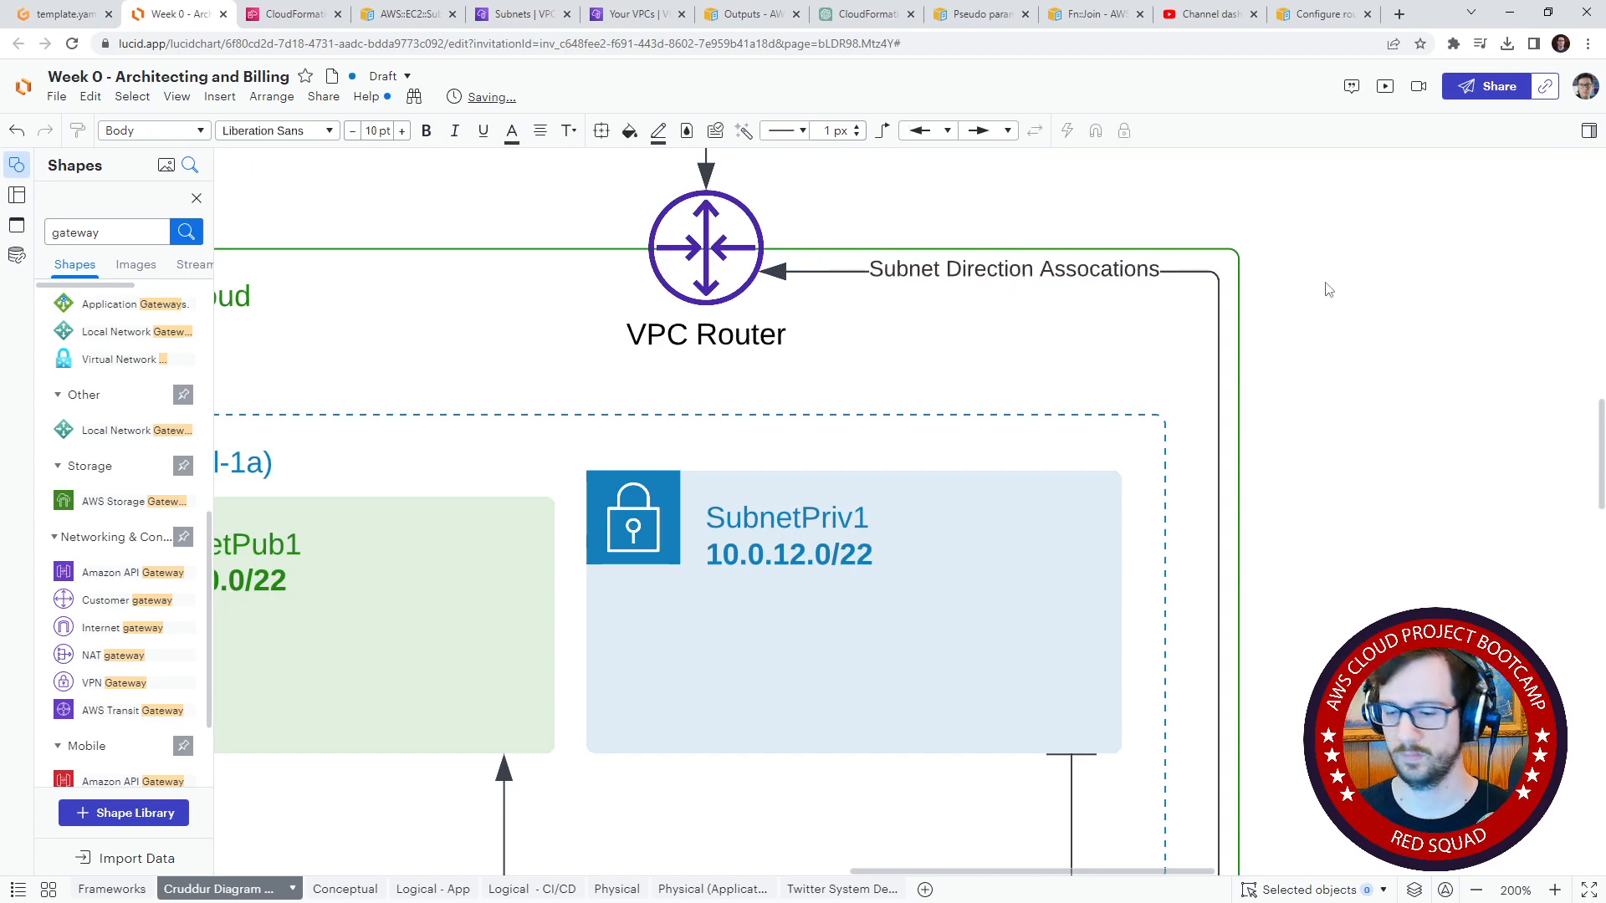
# Step: Reattach the SubnetPriv1 connector to the vertical router line just below SubnetPriv1 and level its horizontal run, keeping it inside AZ1
pyautogui.hotkey('ctrl', '-')
pyautogui.hotkey('ctrl', '-')
pyautogui.hotkey('ctrl', '-')
pyautogui.hotkey('ctrl', '-')
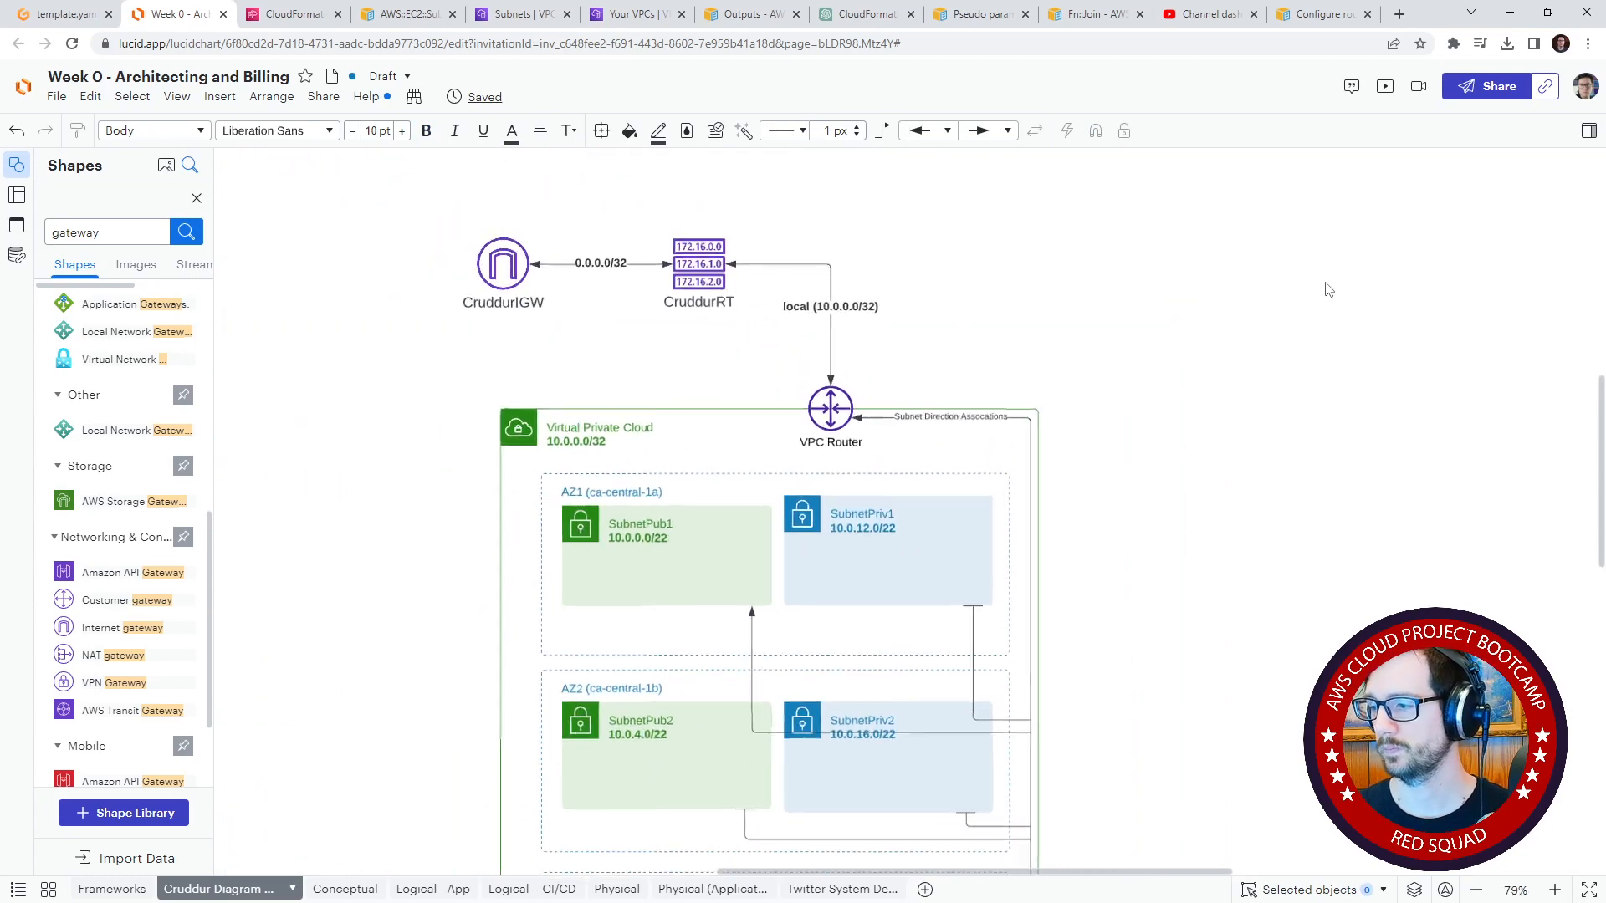
pyautogui.moveTo(1260, 473); pyautogui.dragTo(1183, 291)
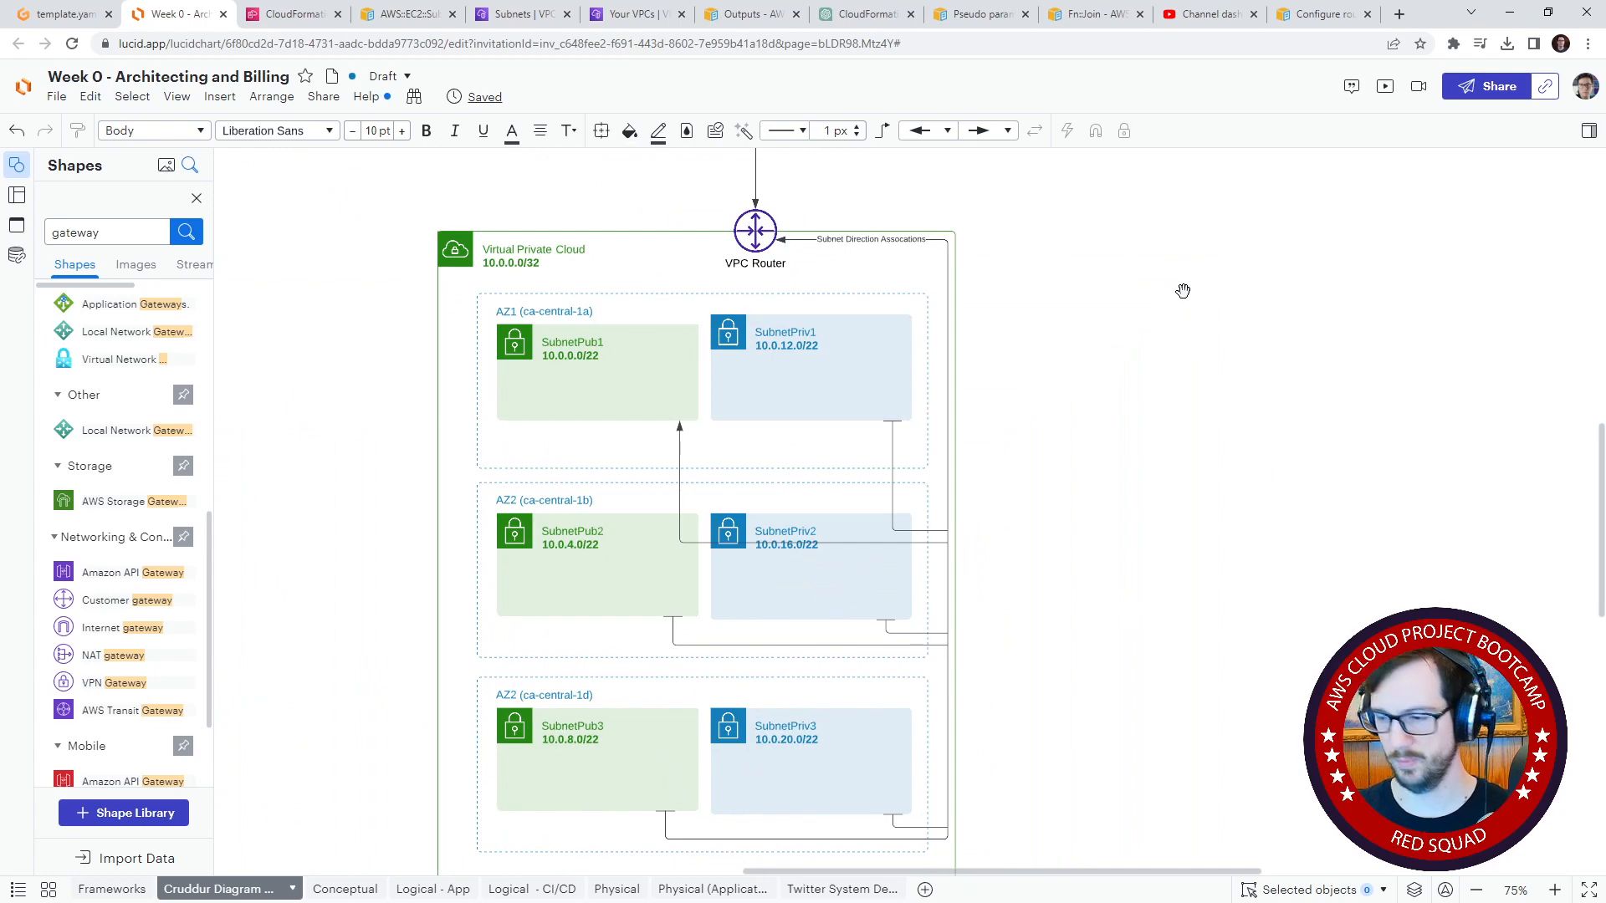
pyautogui.hotkey('ctrl', '+')
pyautogui.hotkey('ctrl', '+')
pyautogui.hotkey('ctrl', '+')
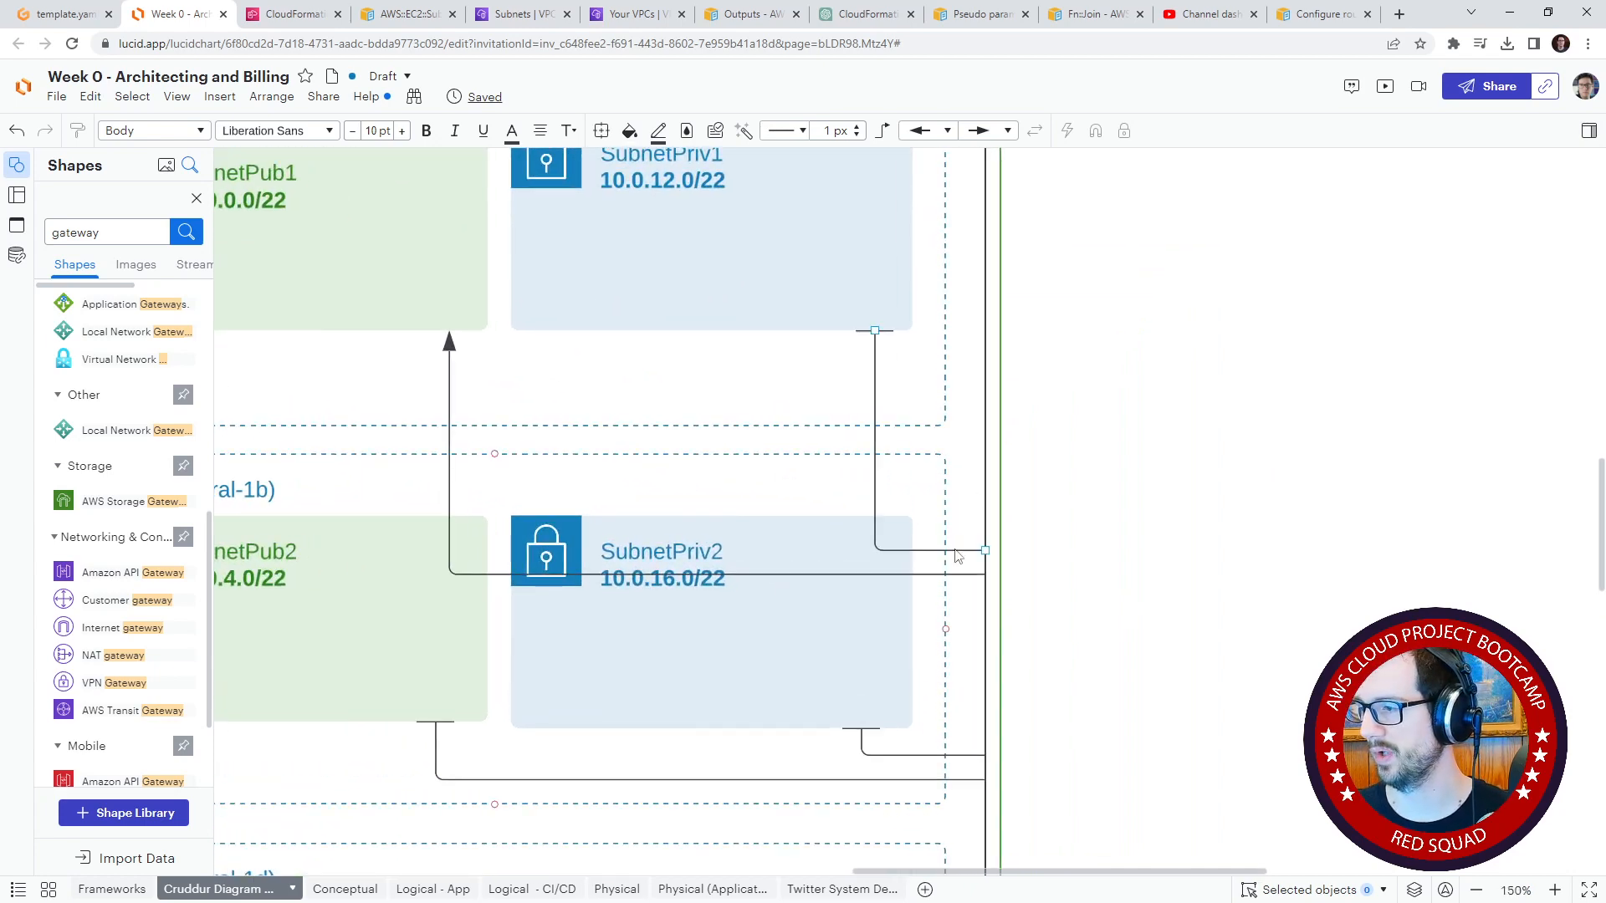
pyautogui.click(906, 549)
pyautogui.moveTo(931, 550); pyautogui.dragTo(929, 391)
pyautogui.moveTo(985, 549); pyautogui.dragTo(986, 408)
pyautogui.moveTo(949, 602); pyautogui.dragTo(907, 361)
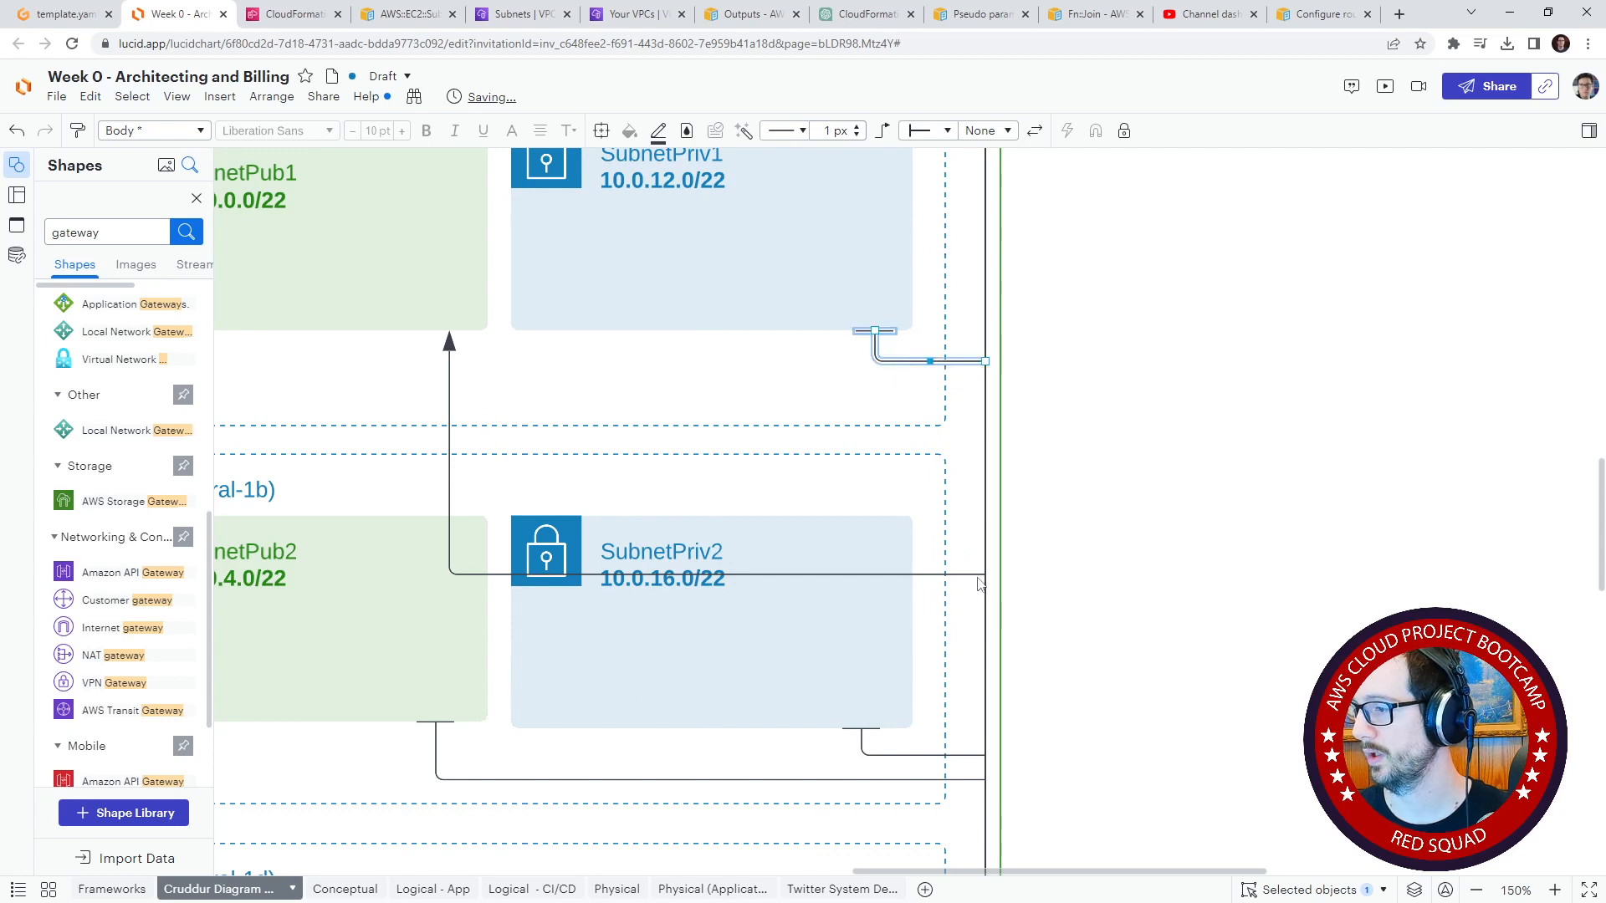
# Step: Reattach the SubnetPub1 connector to the router line just below SubnetPriv1's connector and change its subnet-end arrowhead to a flat bar
pyautogui.moveTo(984, 575); pyautogui.dragTo(985, 388)
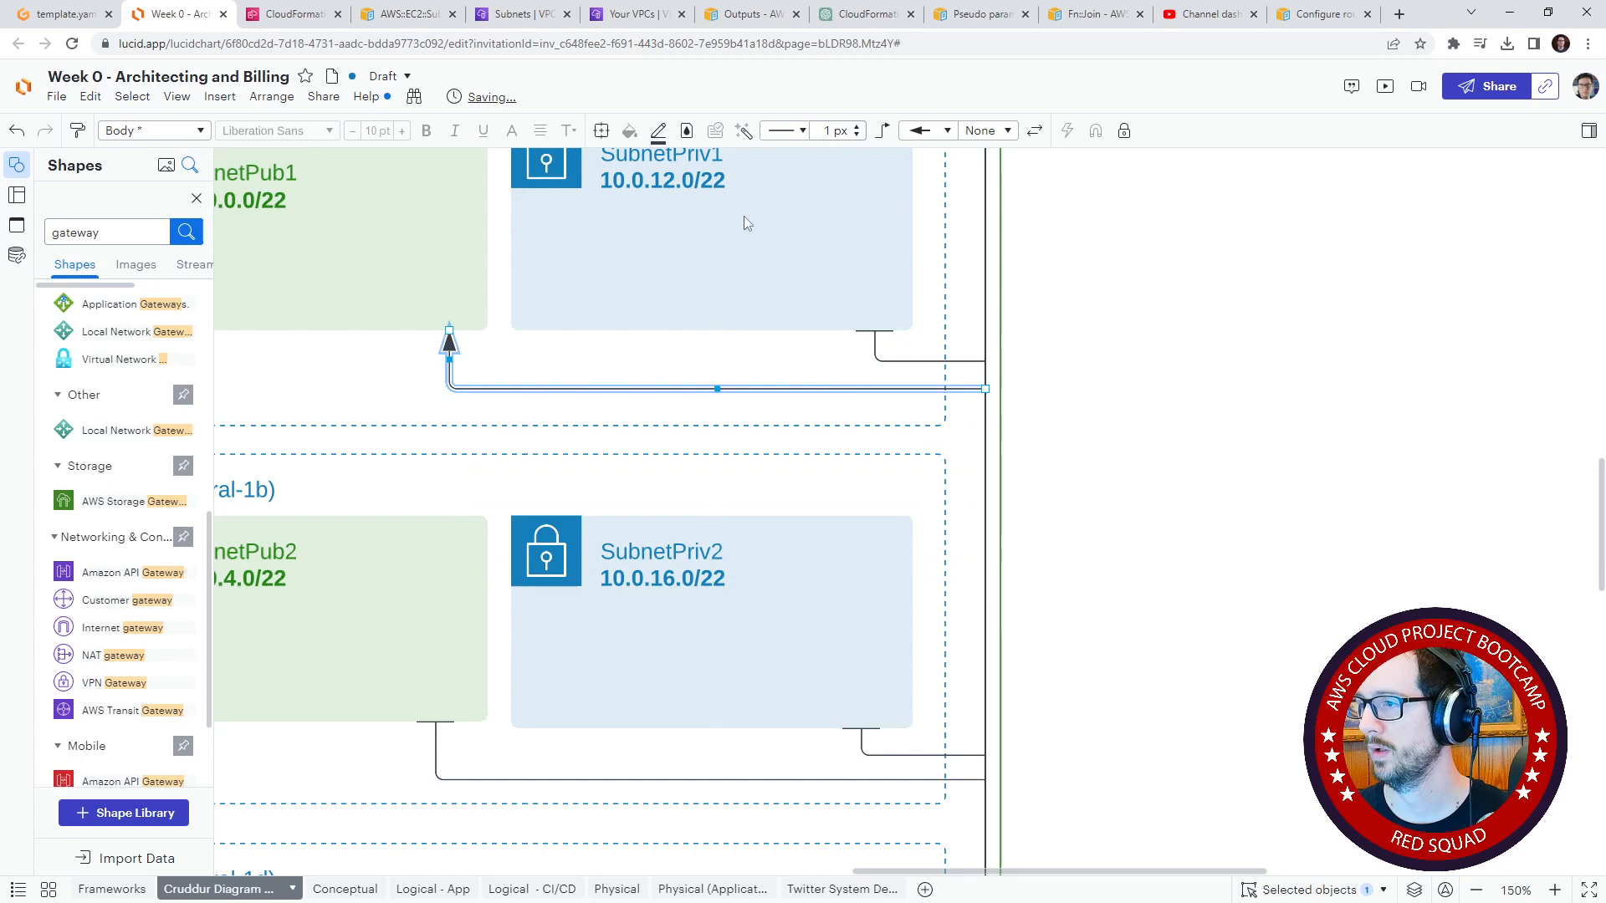
pyautogui.click(928, 130)
pyautogui.scroll(3, 935, 251)
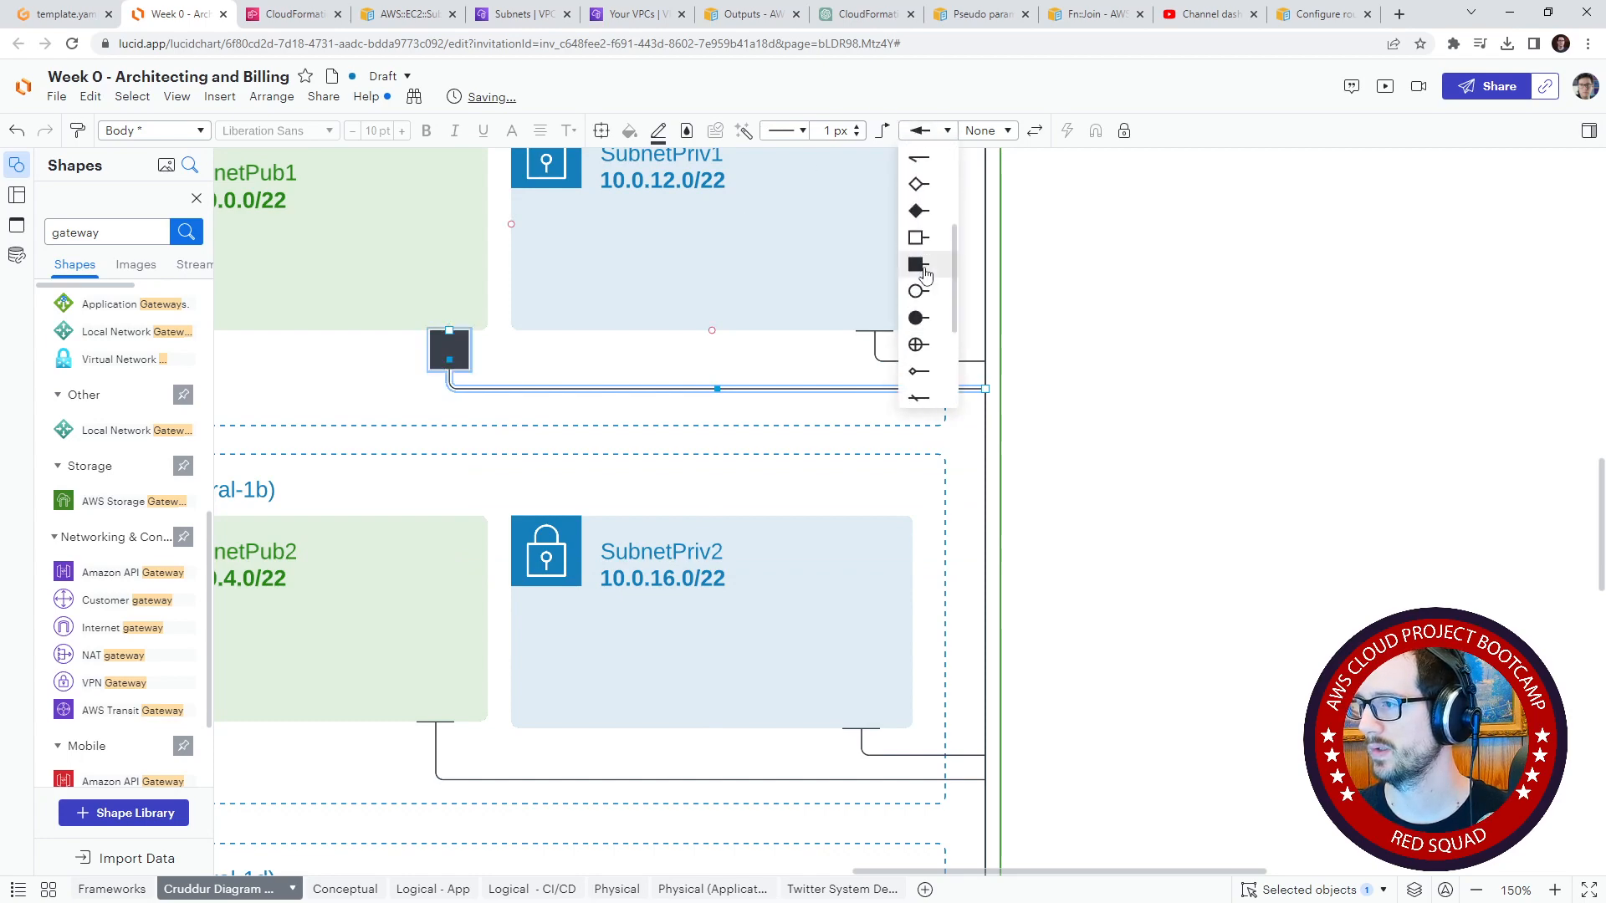
pyautogui.click(920, 161)
pyautogui.click(1213, 299)
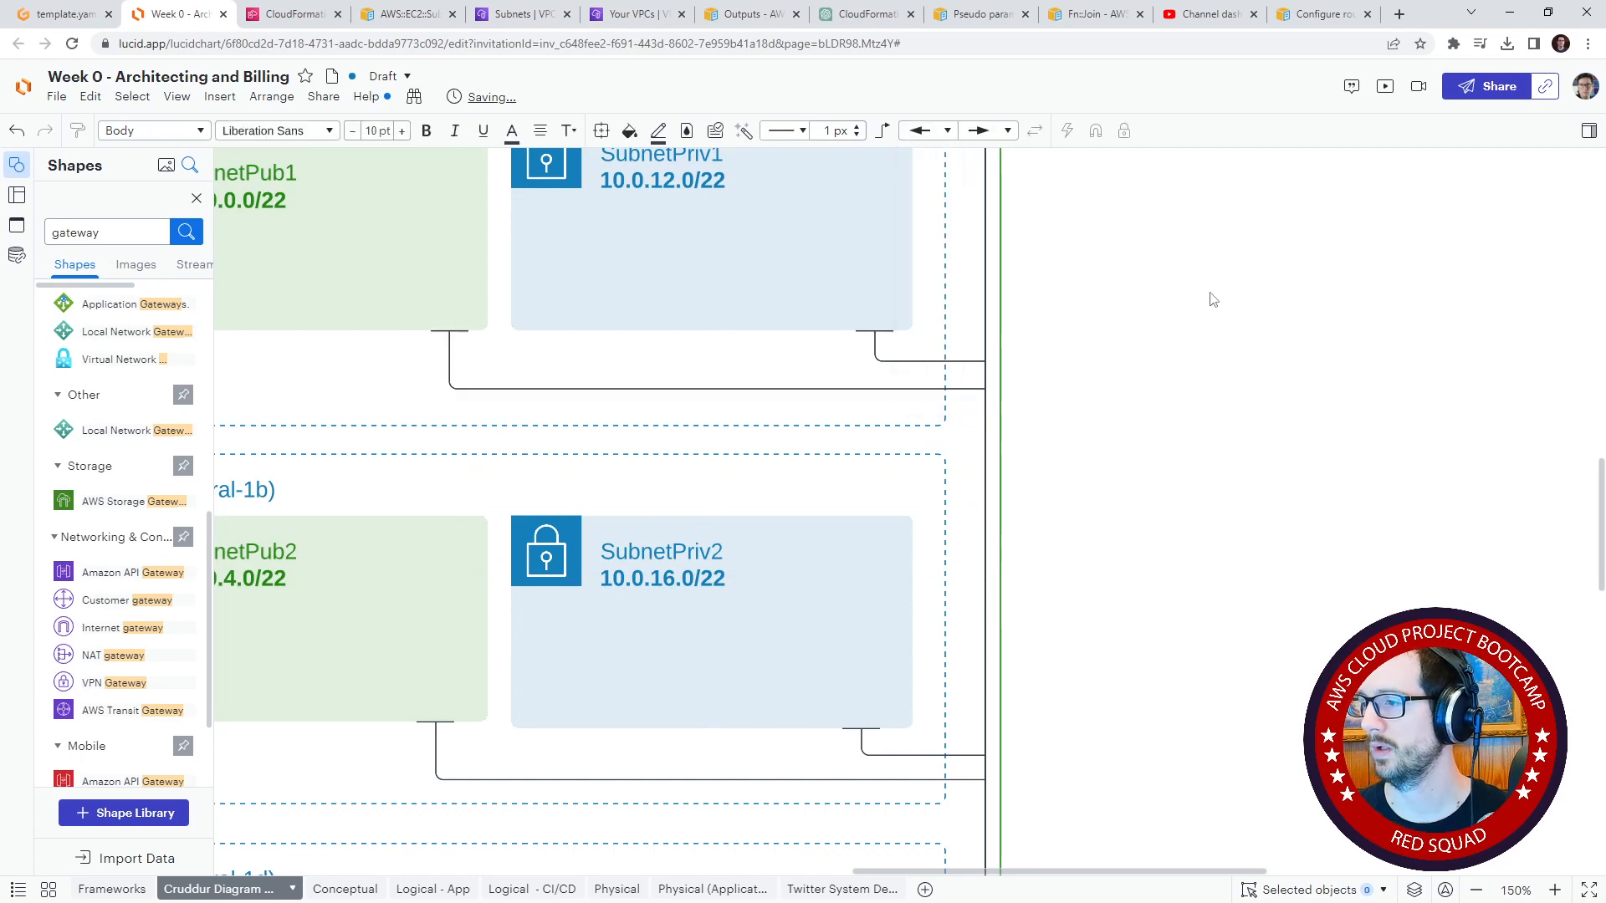
# Step: Lower the labelled horizontal run of the router connector so it sits clear of the VPC's top border
pyautogui.scroll(-4, 1241, 299)
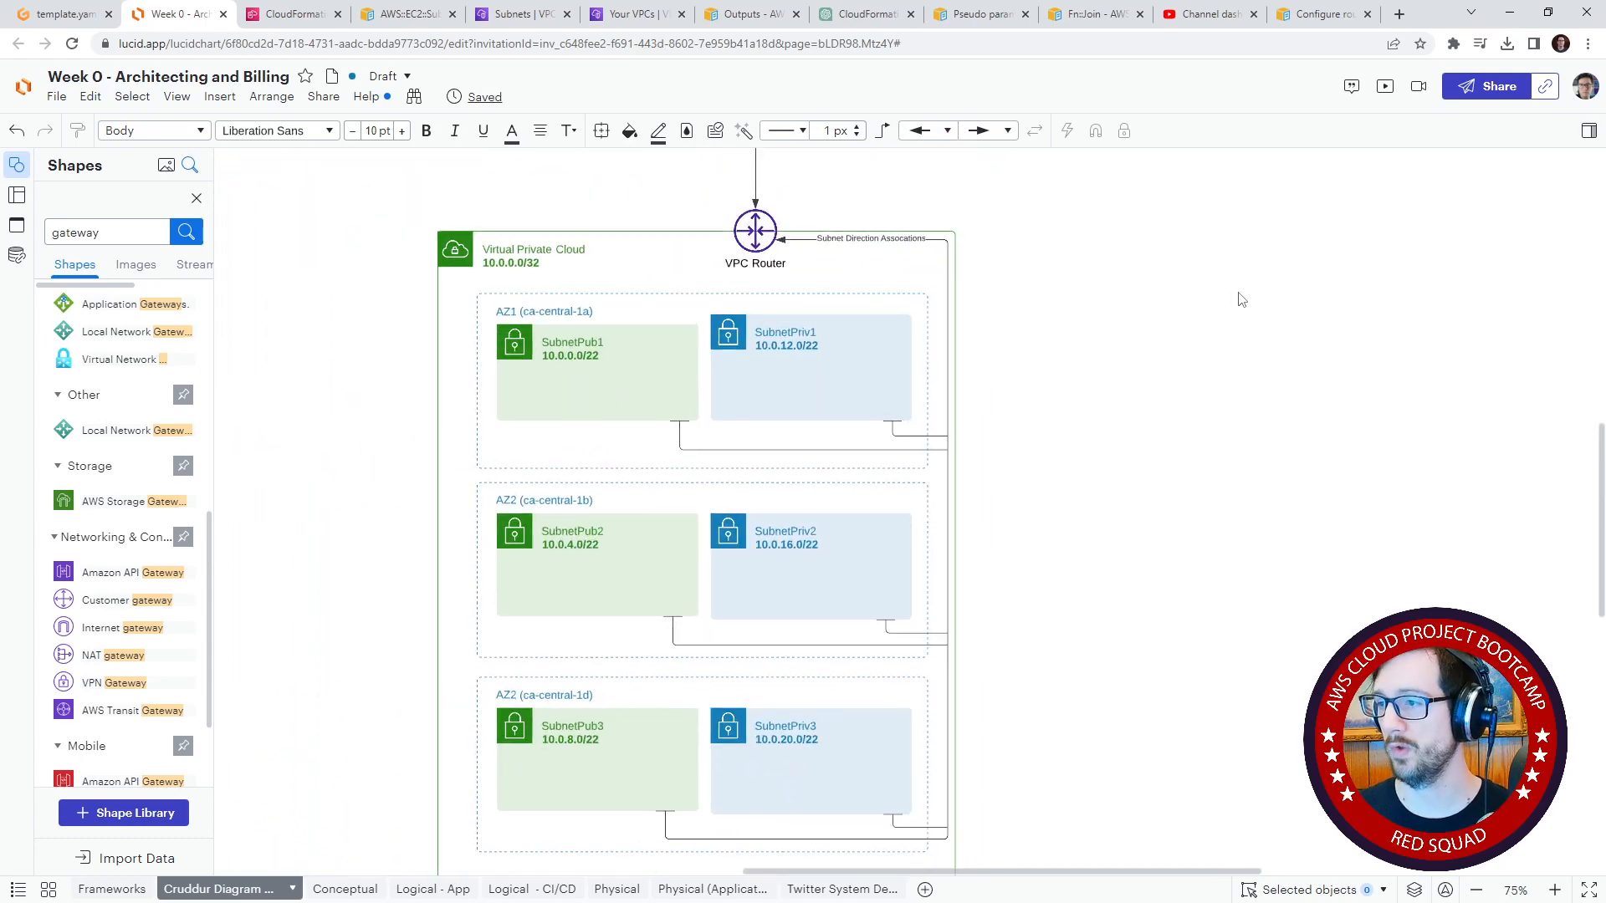
pyautogui.scroll(3, 925, 394)
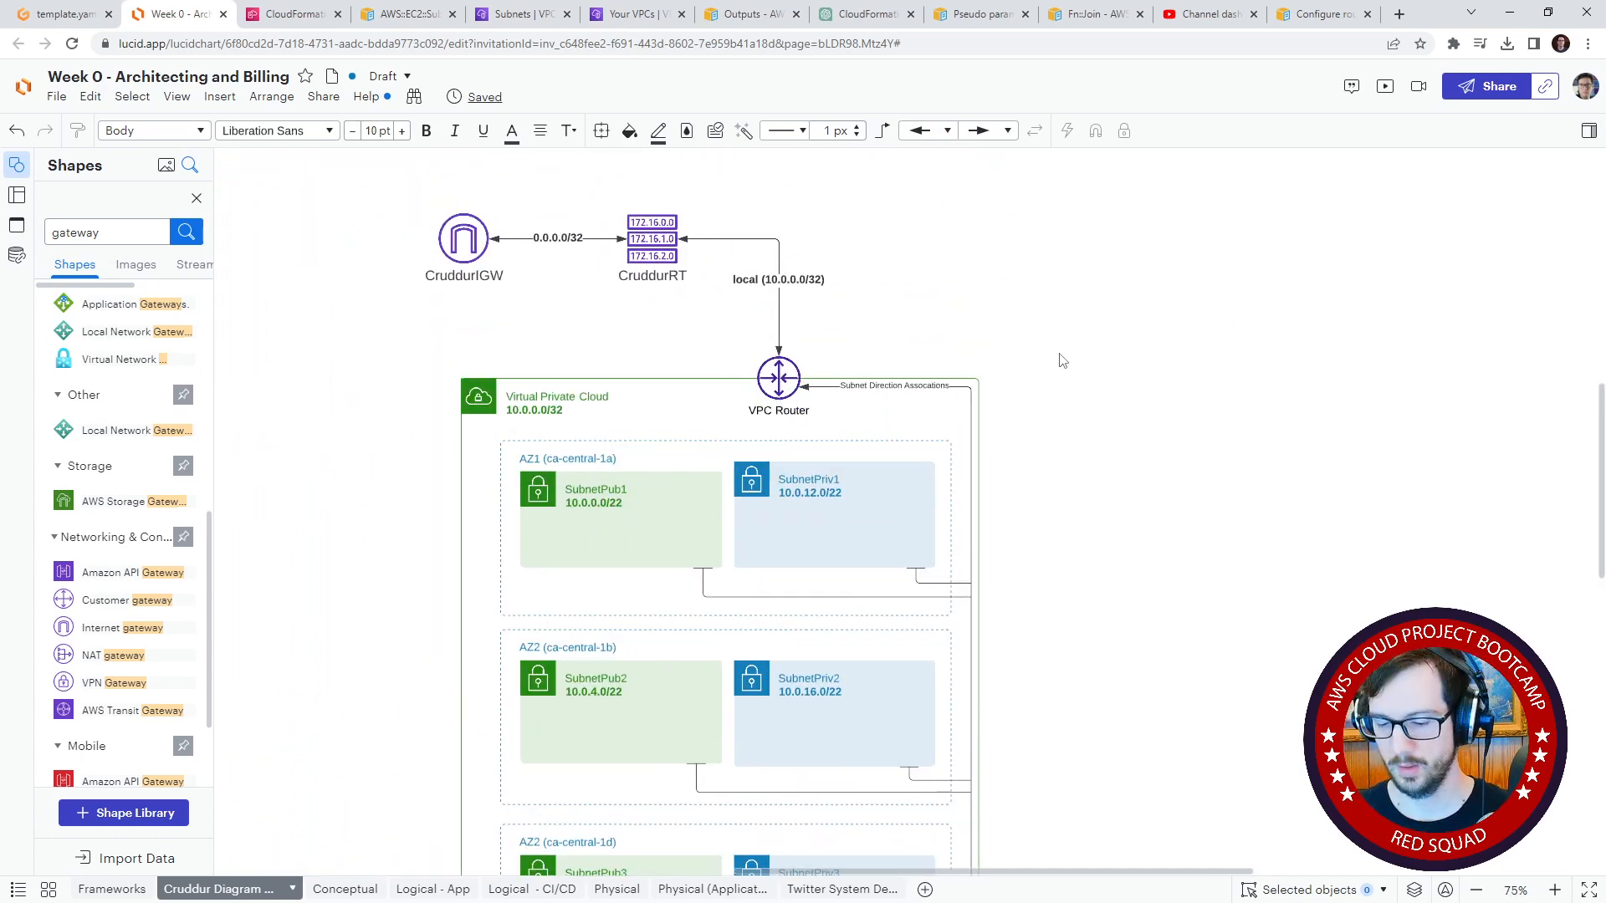
pyautogui.scroll(4, 909, 512)
pyautogui.click(840, 268)
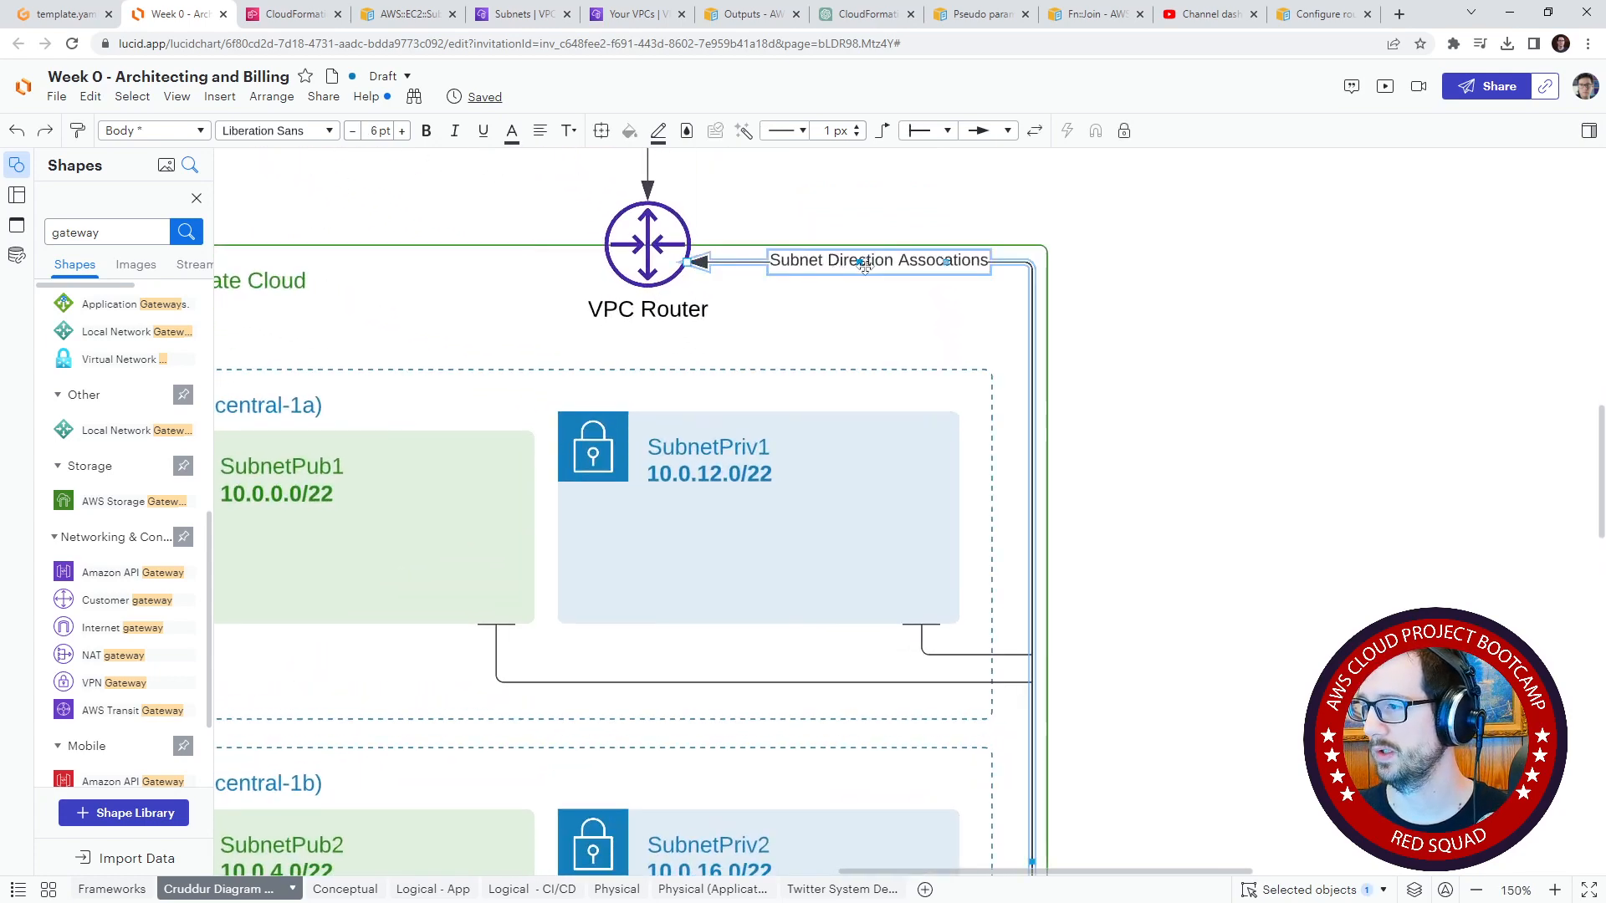
pyautogui.moveTo(1013, 264); pyautogui.dragTo(1010, 287)
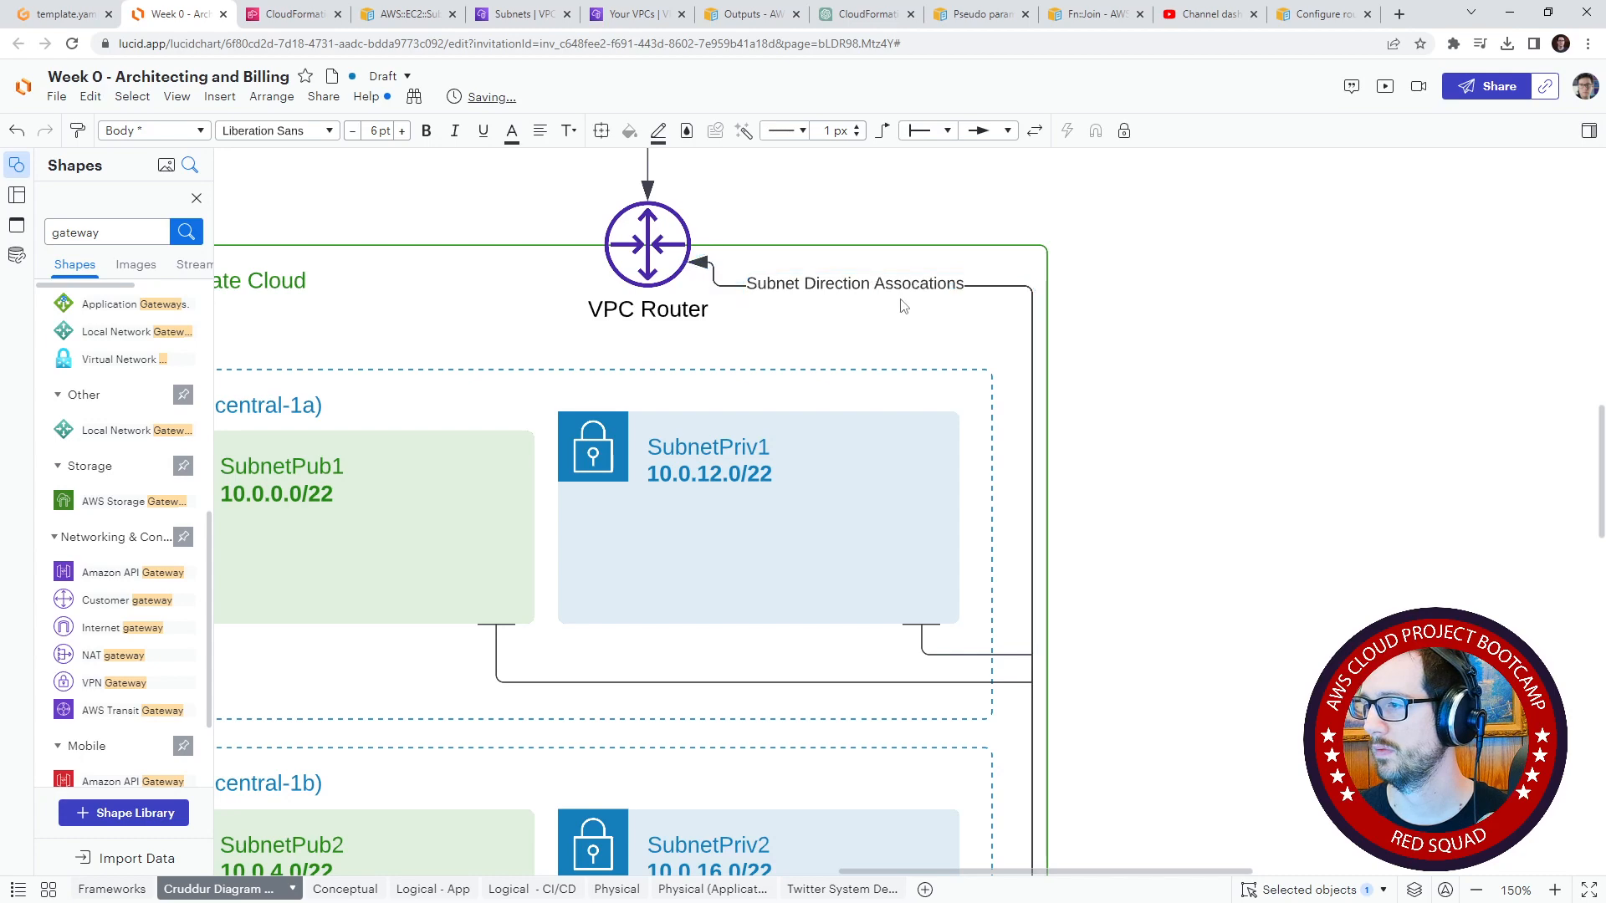
# Step: Recentre the "Subnet Direction Assocations" label on its lowered run and shift the connector's bend away from the VPC Router
pyautogui.moveTo(874, 284)
pyautogui.mouseDown()
pyautogui.moveTo(937, 285)
pyautogui.moveTo(858, 287)
pyautogui.mouseUp()
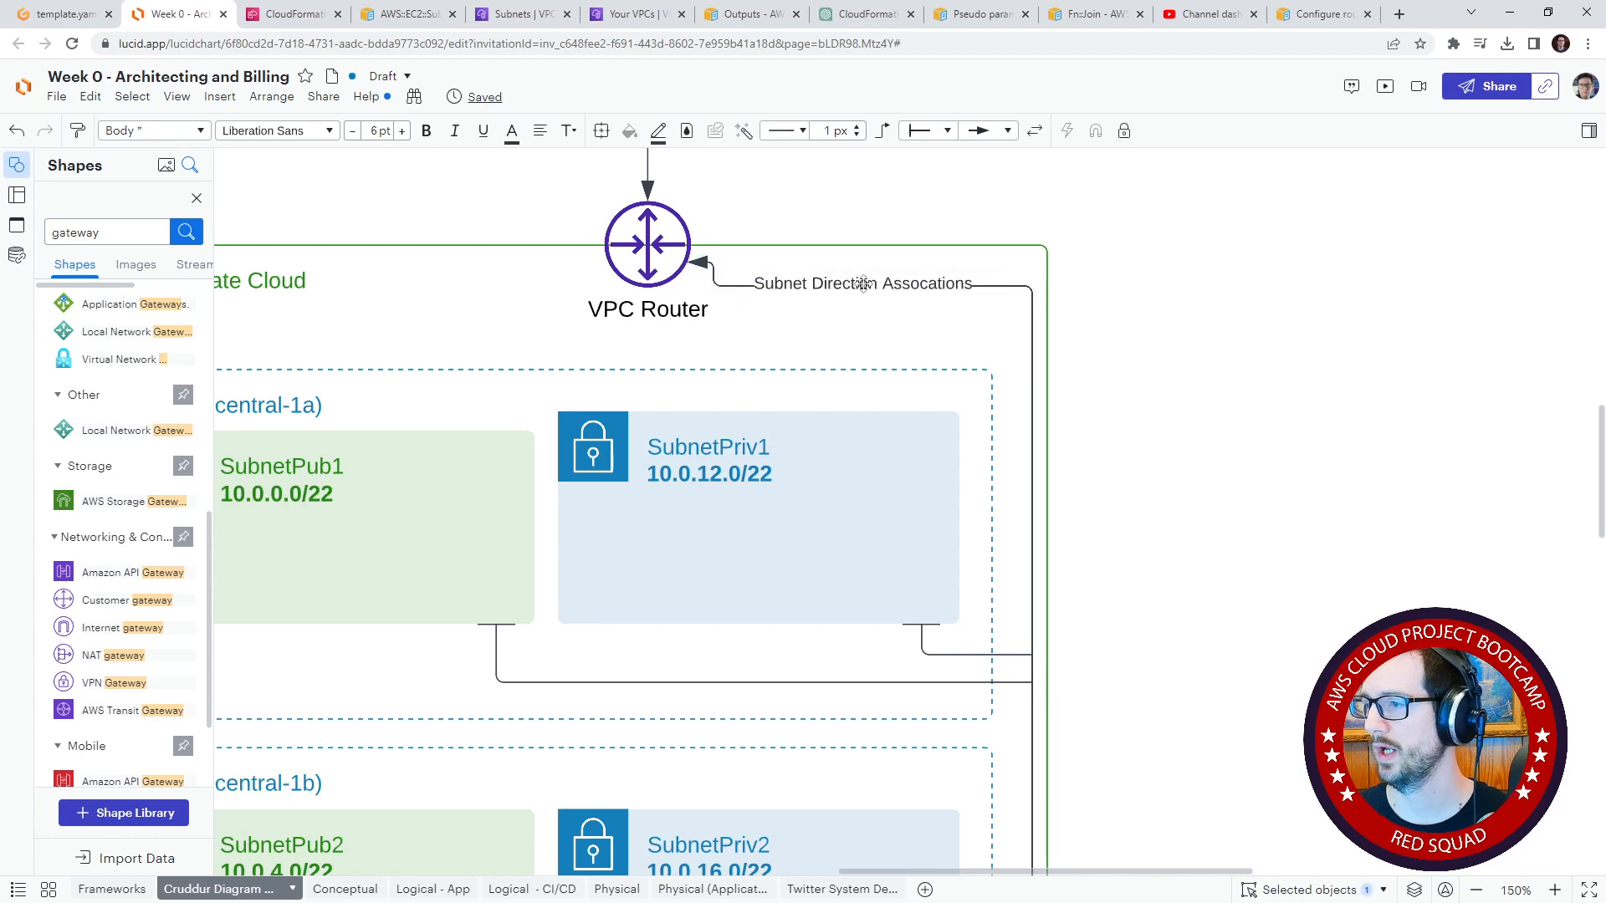
pyautogui.moveTo(712, 275); pyautogui.dragTo(732, 275)
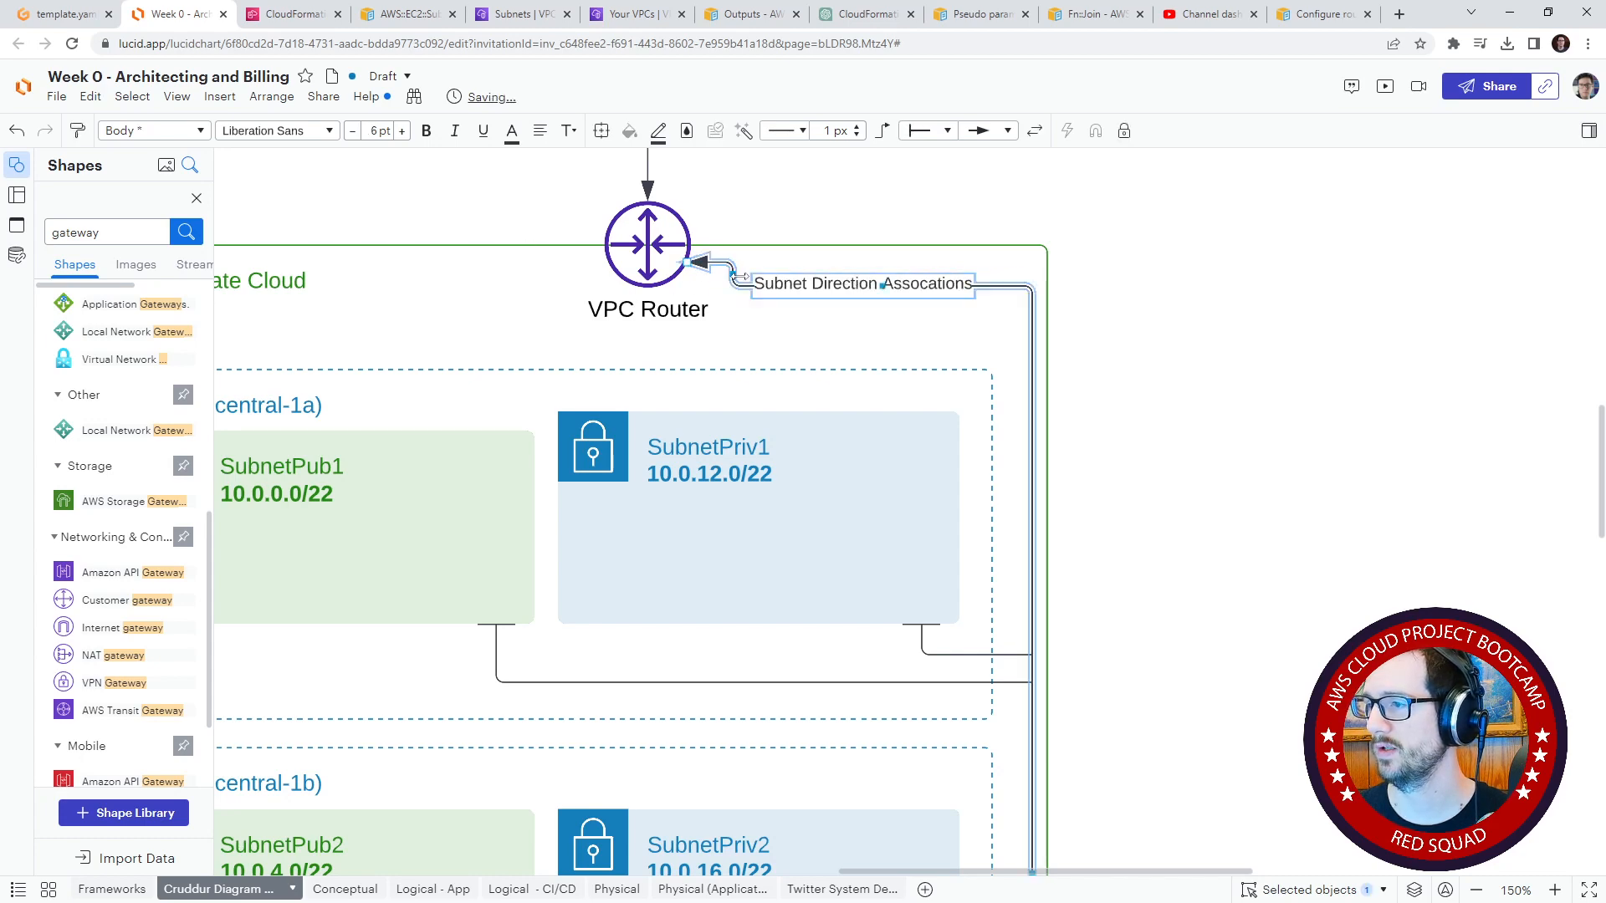
pyautogui.click(1316, 289)
pyautogui.hotkey('ctrl', '-')
pyautogui.hotkey('ctrl', '-')
pyautogui.hotkey('ctrl', '-')
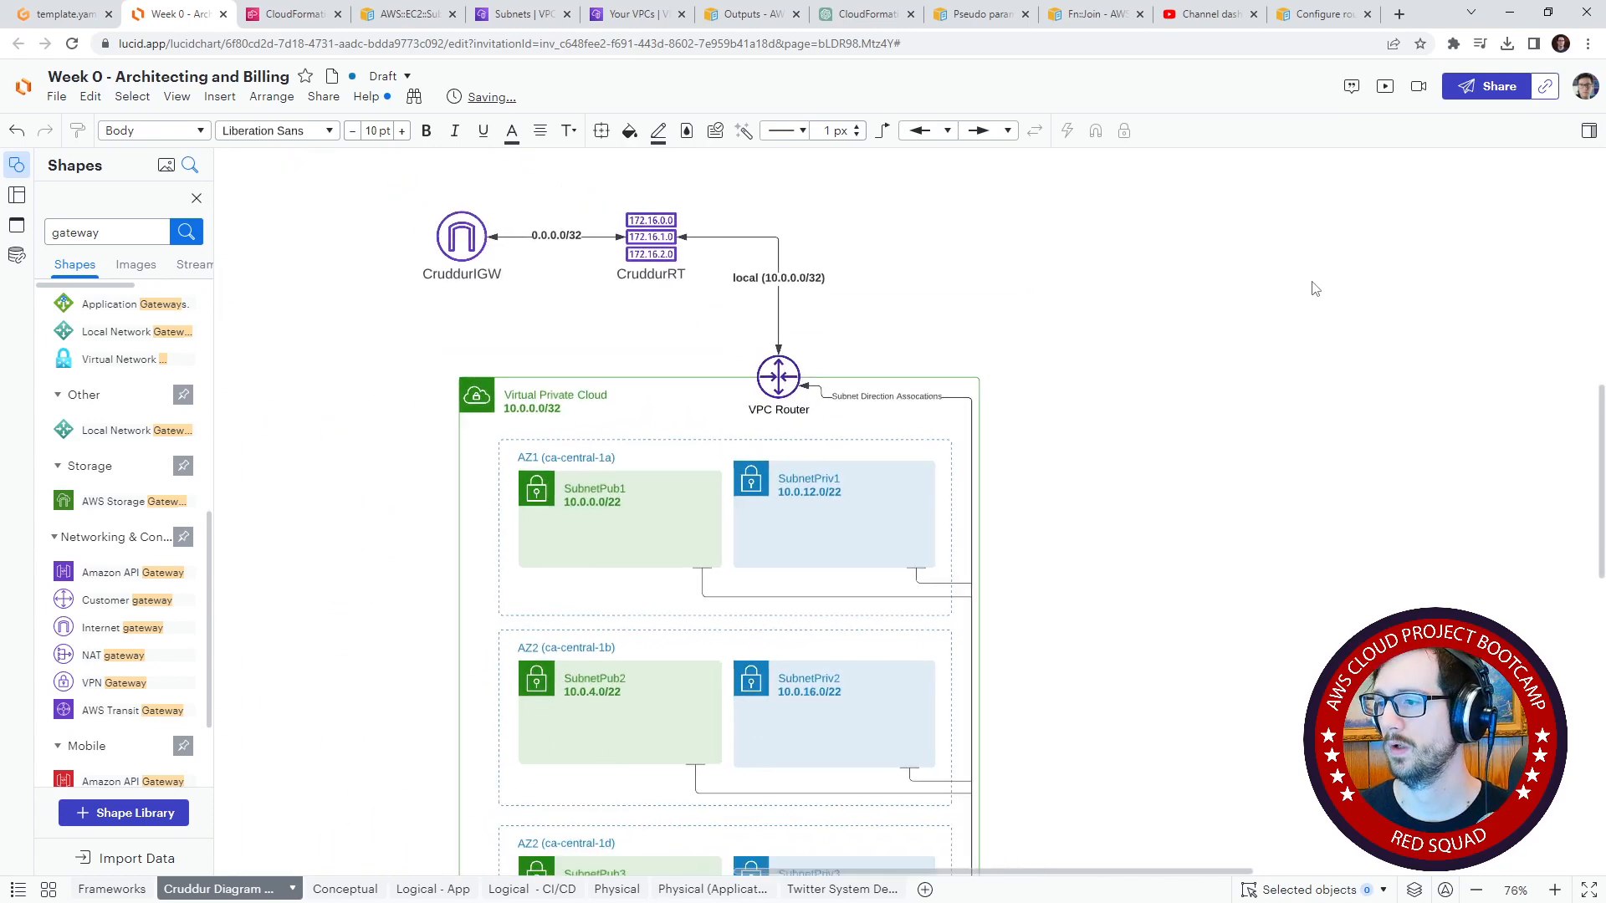
pyautogui.hotkey('ctrl', '+')
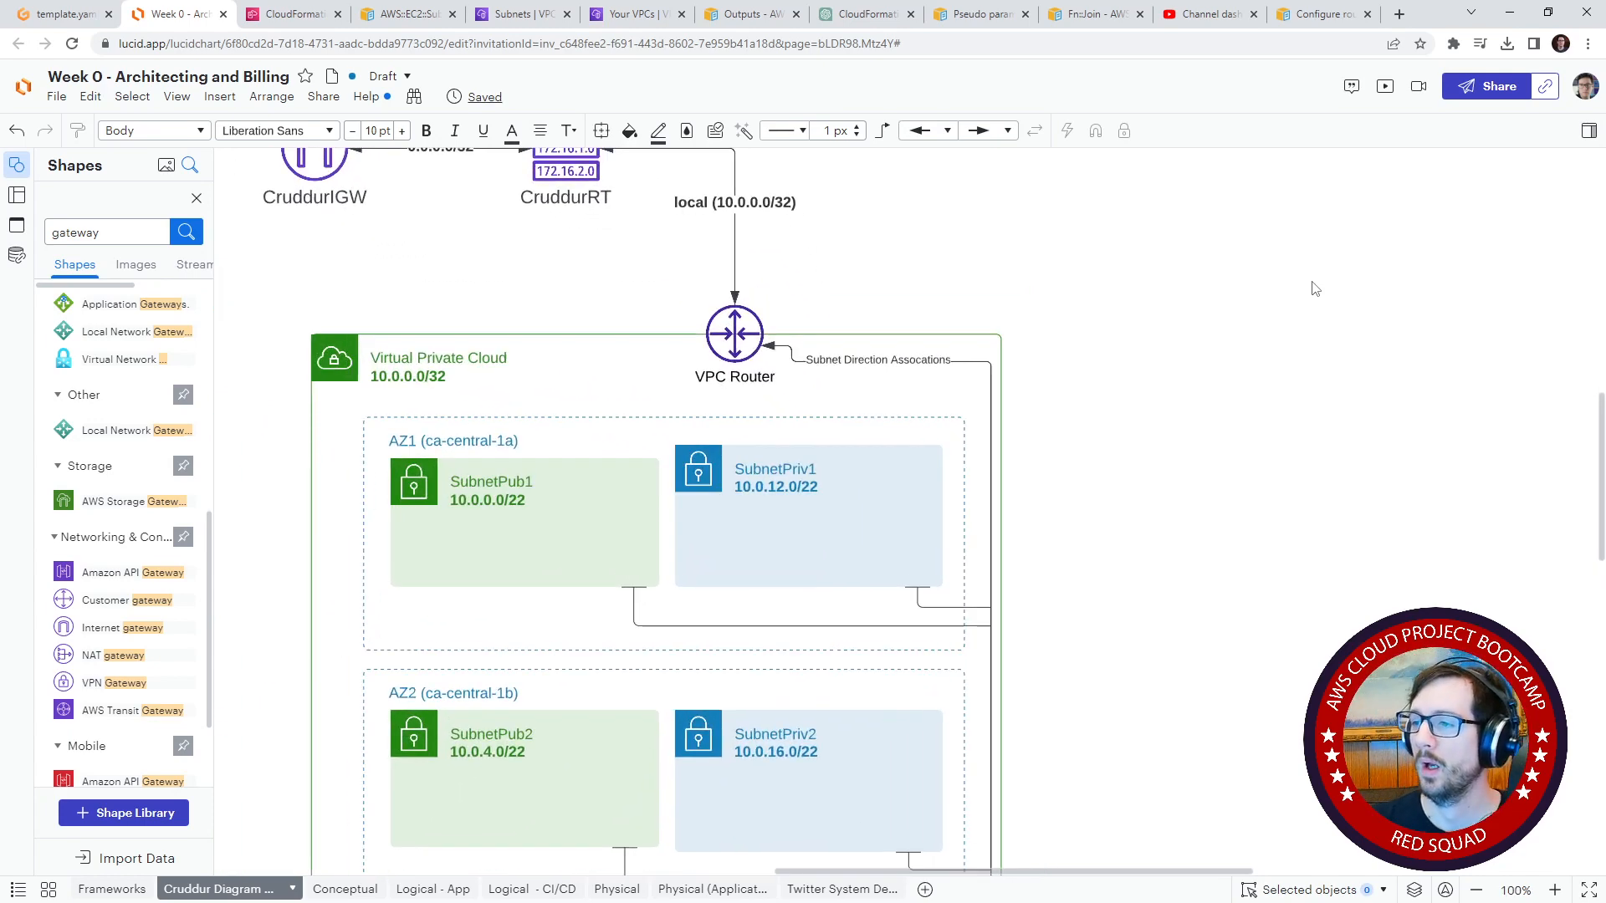